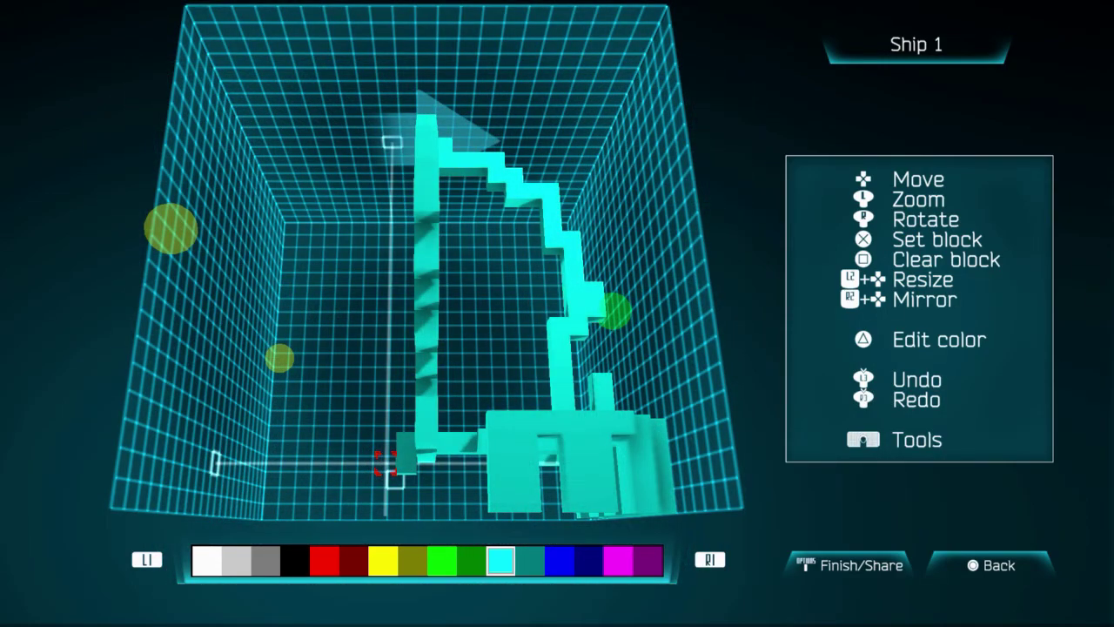
Extend the skull's lower outline backward from the central plate with a row of cyan blocks, stepping up one row at its end.
key(x)
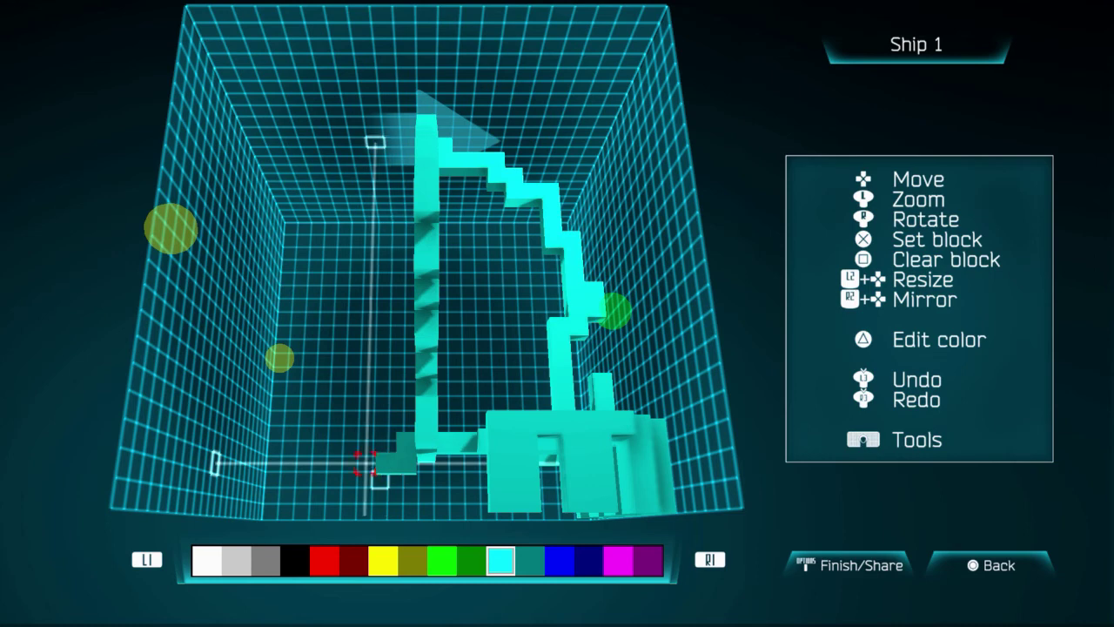
key(Left)
key(x)
key(Left)
key(x)
key(Up)
key(Left)
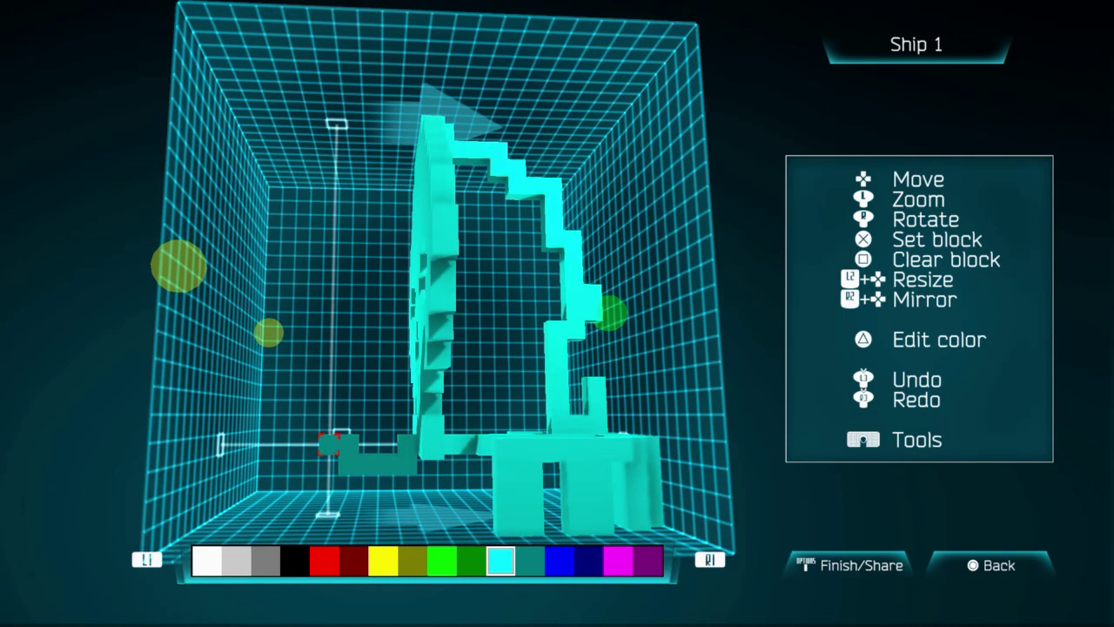
Continue the stepped lower outline toward the back of the skull with cyan blocks, rising one row at a time.
key(Left)
key(x)
key(Left)
key(x)
key(Up)
key(Left)
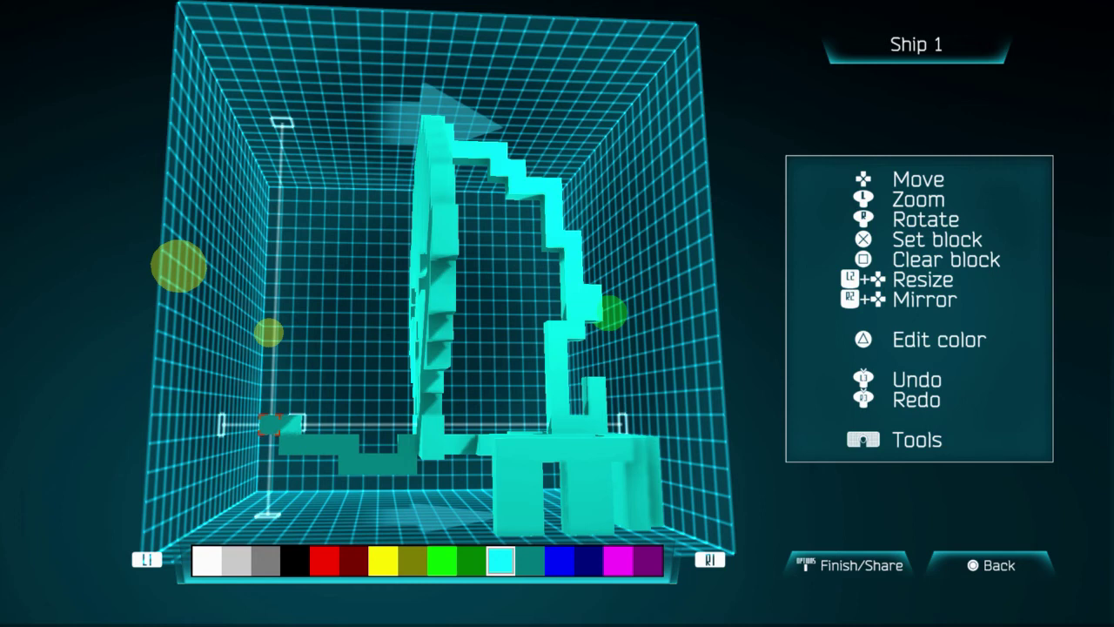
key(x)
key(Up)
key(x)
key(Left)
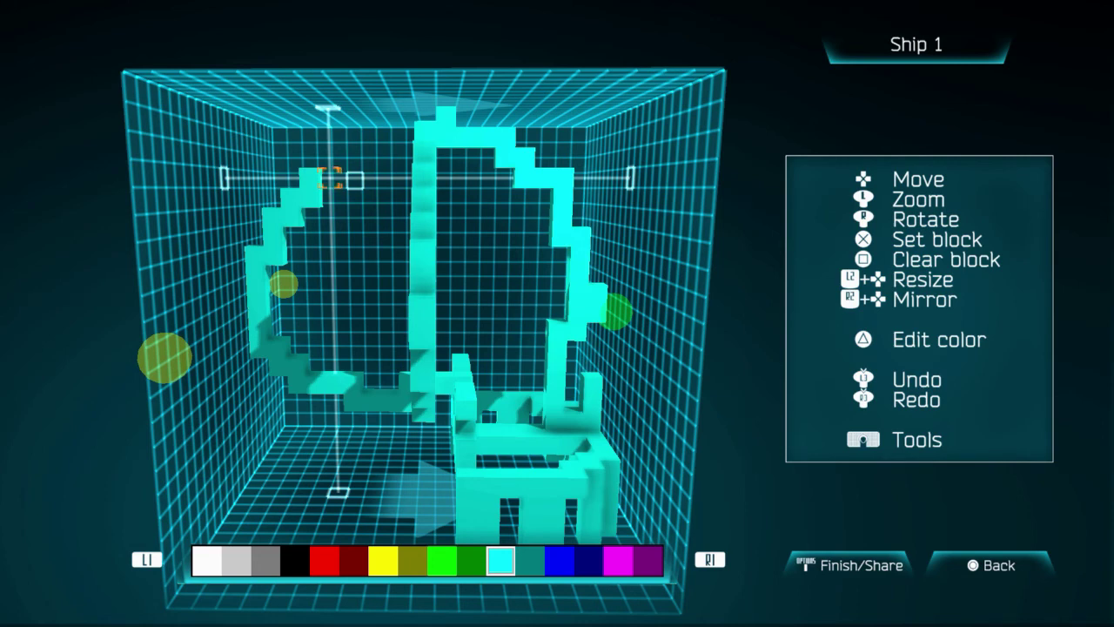
Close the upper back outline of the skull with stepped cyan blocks up to the top of the central crosswise plate.
key(Right)
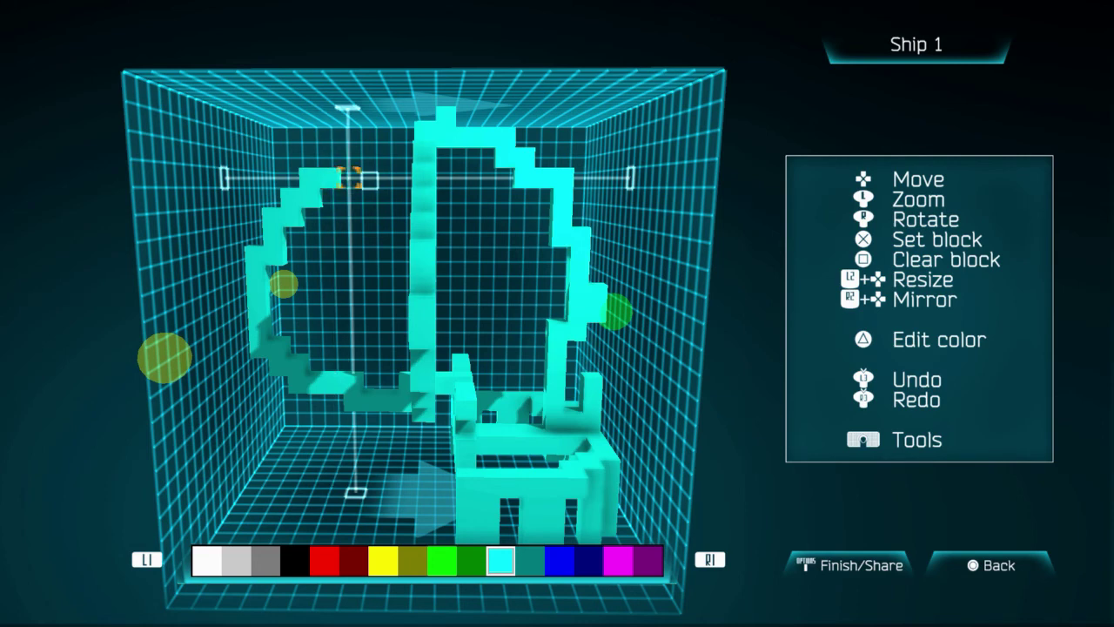
key(Up)
key(Return)
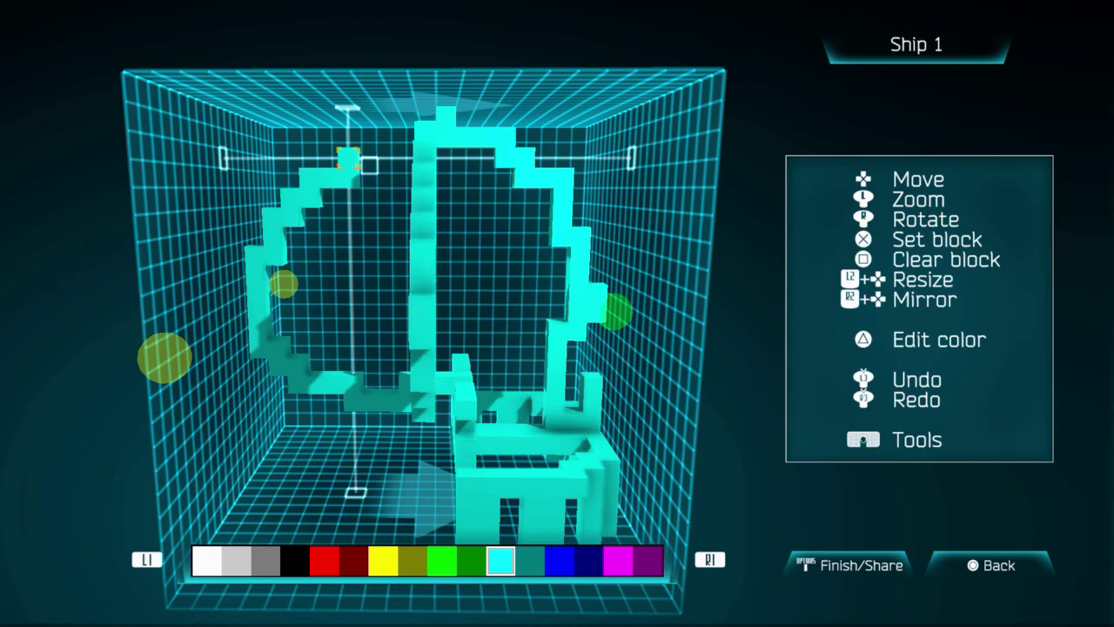
key(Right)
key(Return)
key(Right)
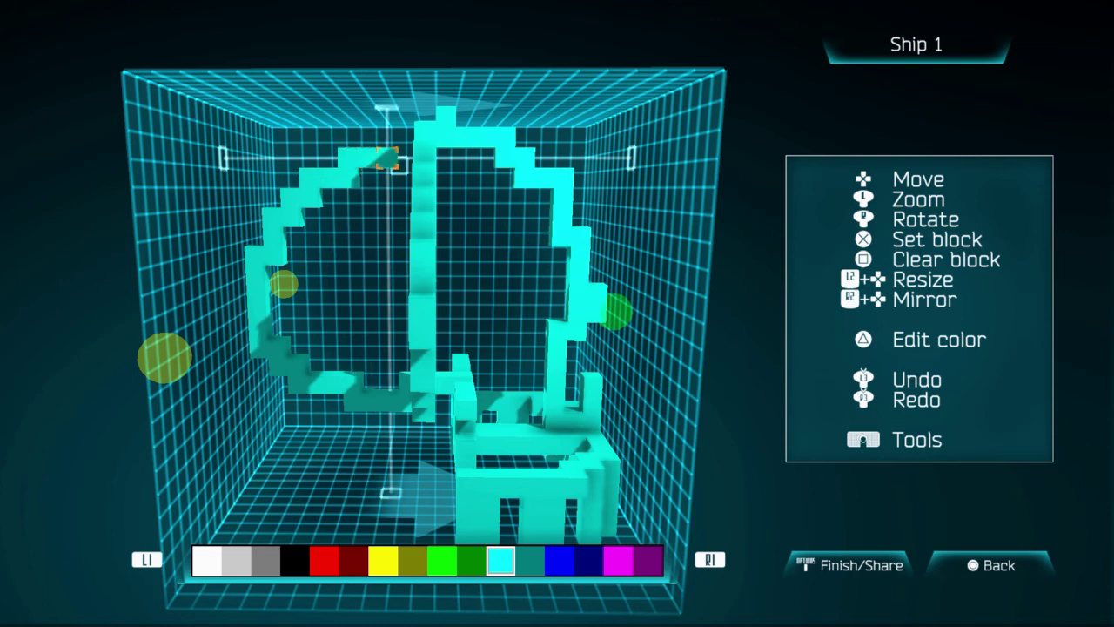
key(Up)
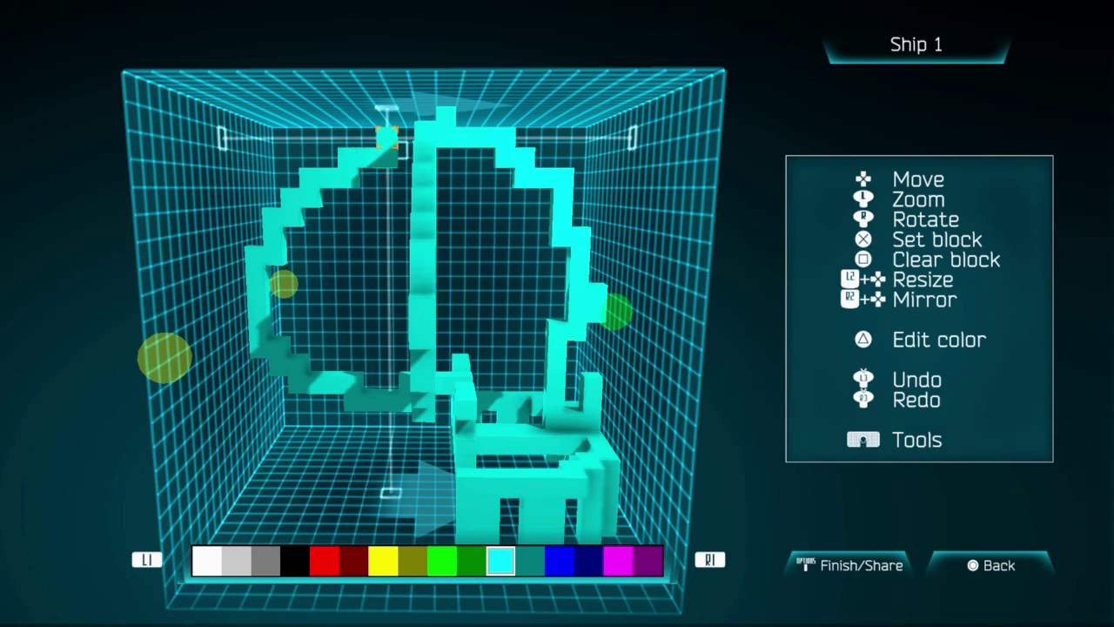
key(Left)
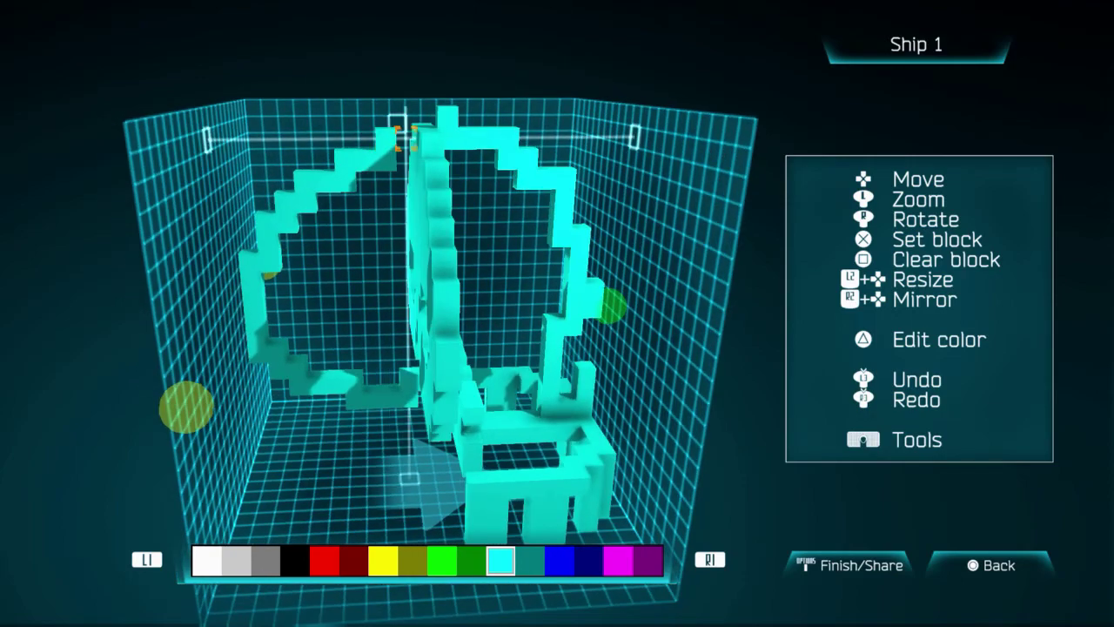
key(Left)
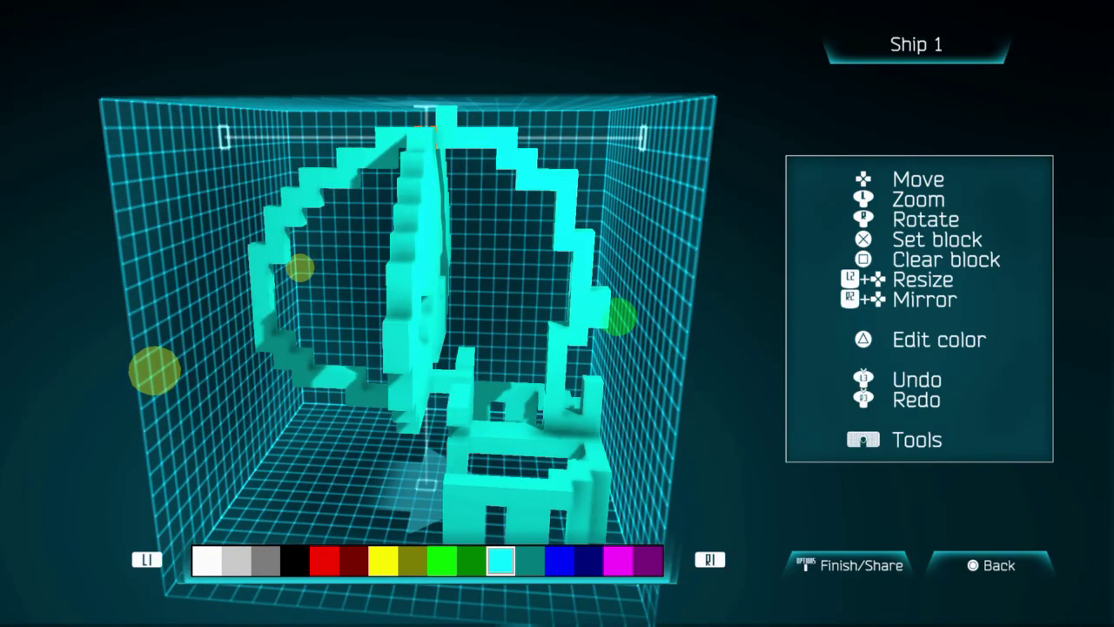
key(Left)
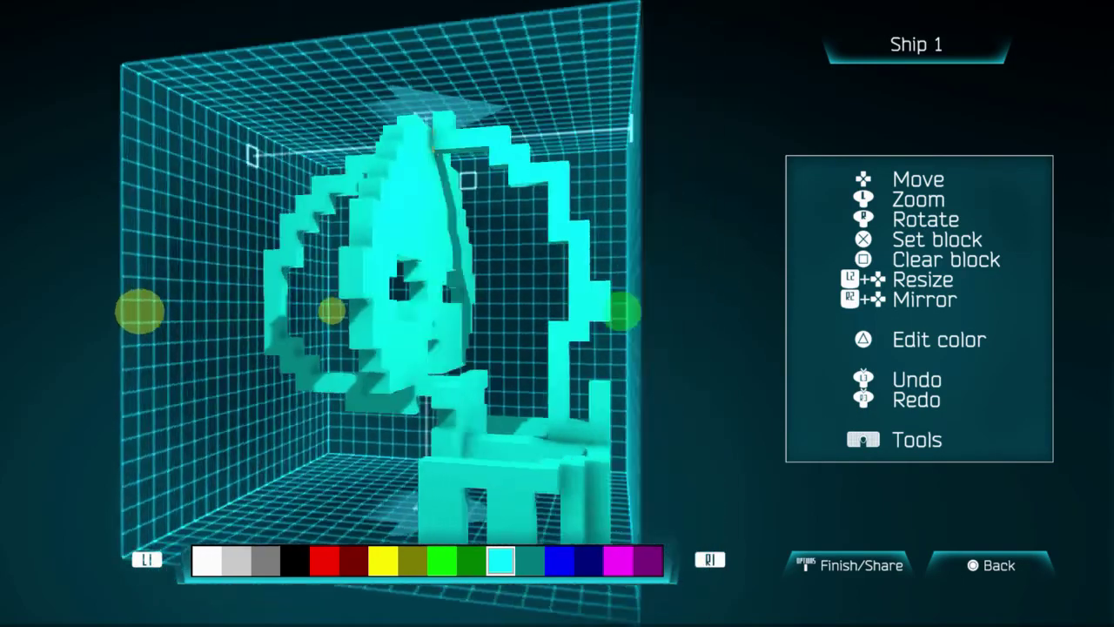
key(Left)
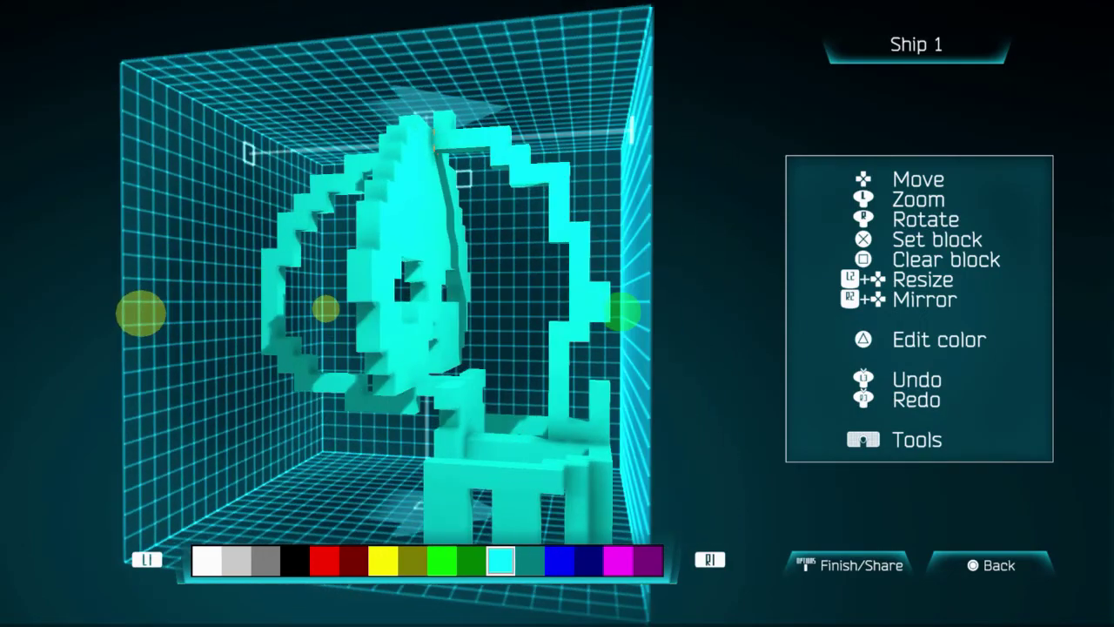
key(Left)
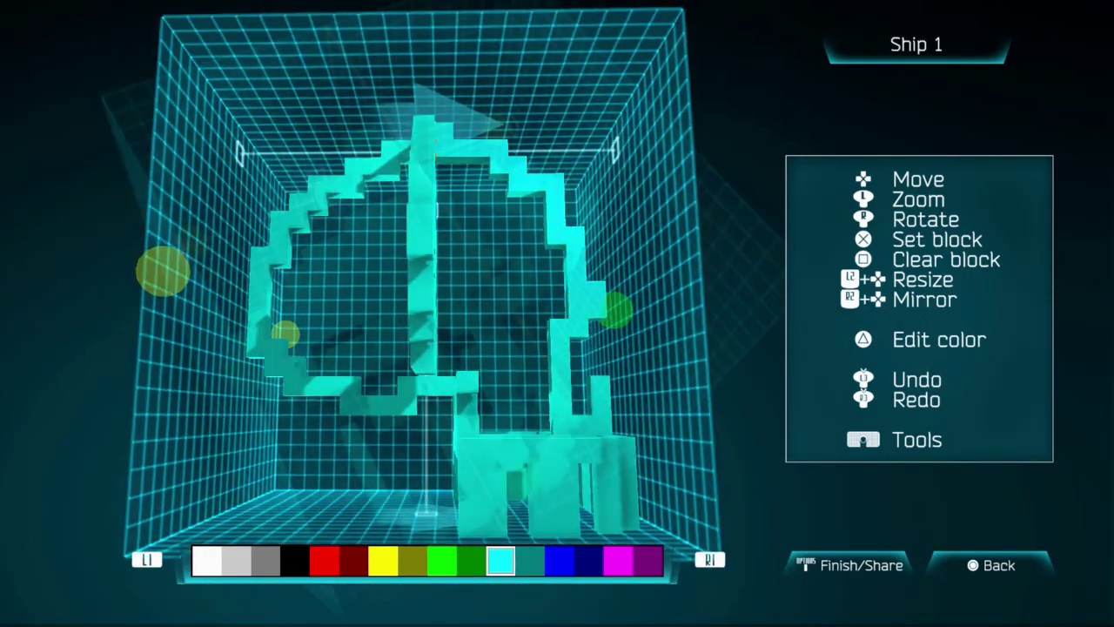
Build the horizontal rim along the skull's side with mirrored cyan blocks, running from the back toward the front.
key(Down)
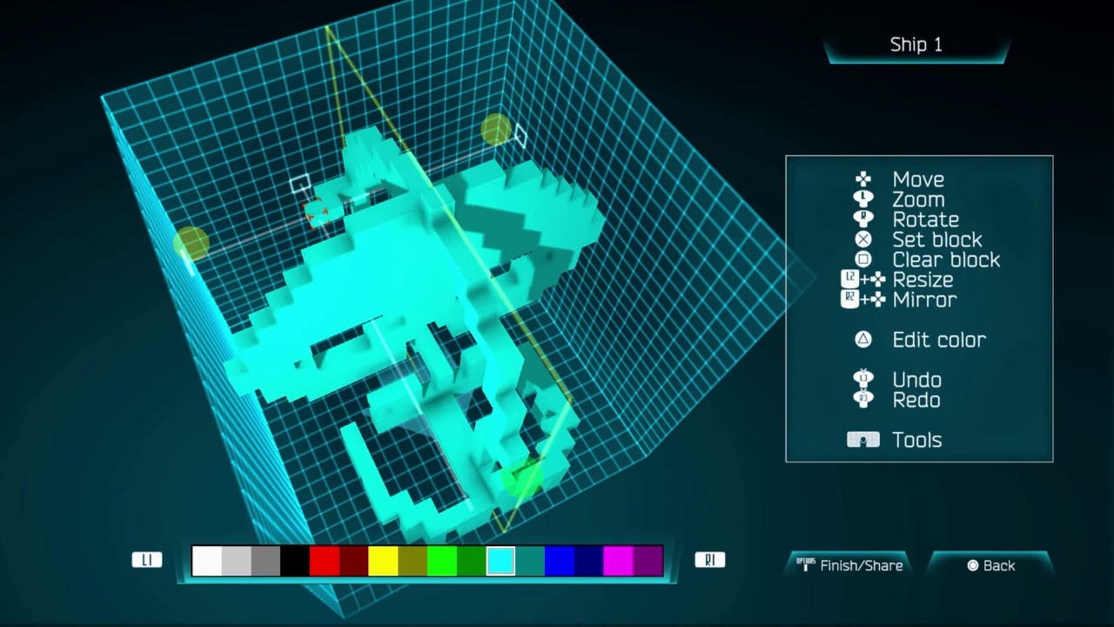
key(Left)
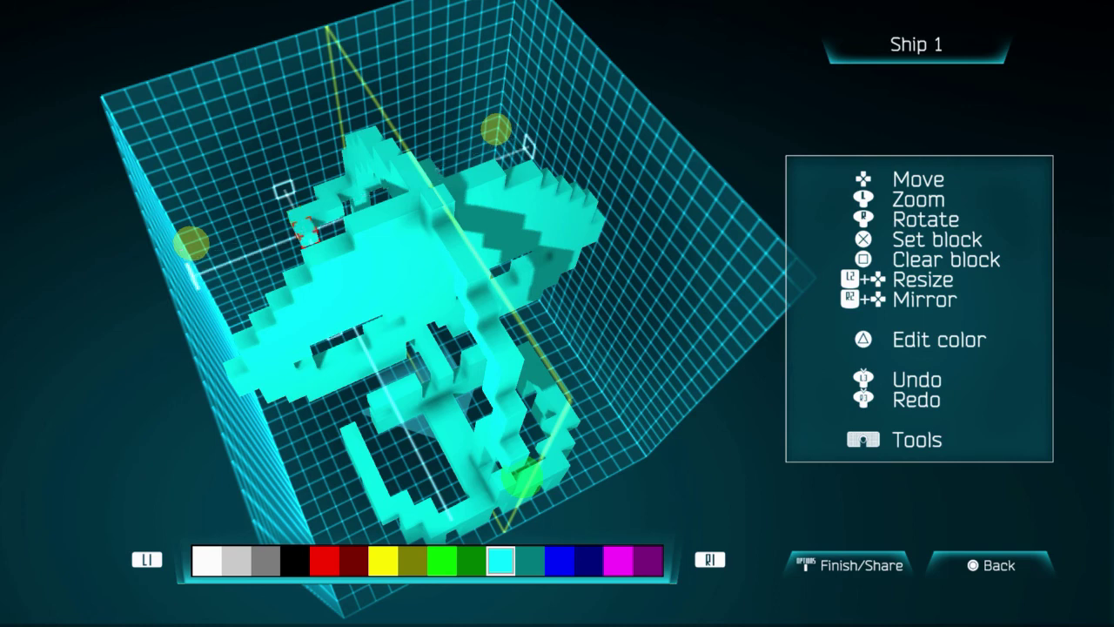
key(Left)
key(Left)
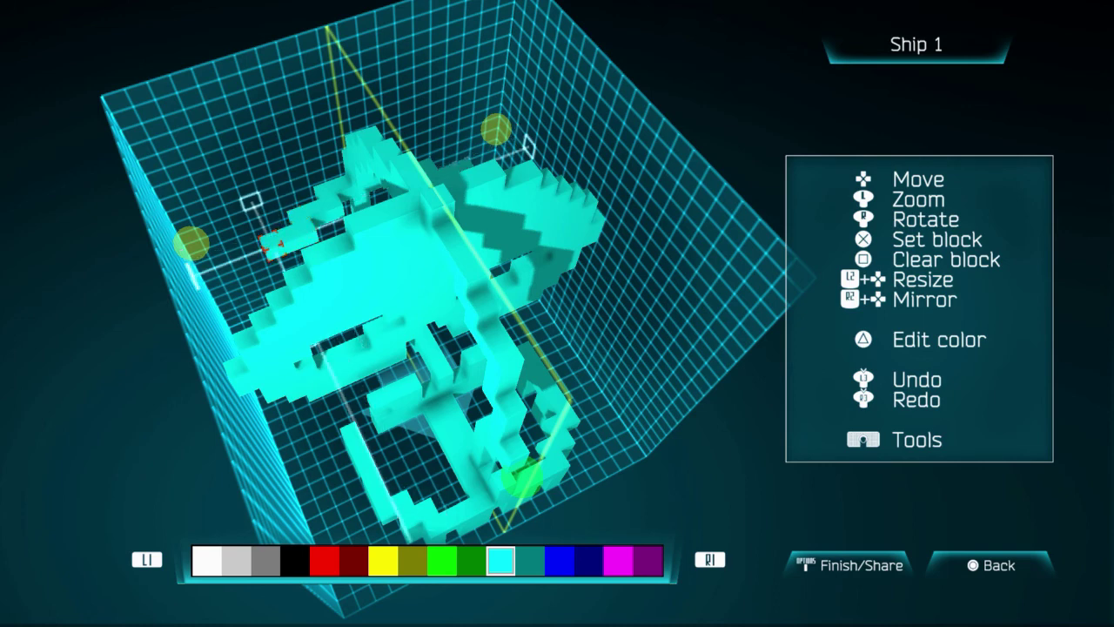
key(Down)
key(Down)
key(Down)
key(Down)
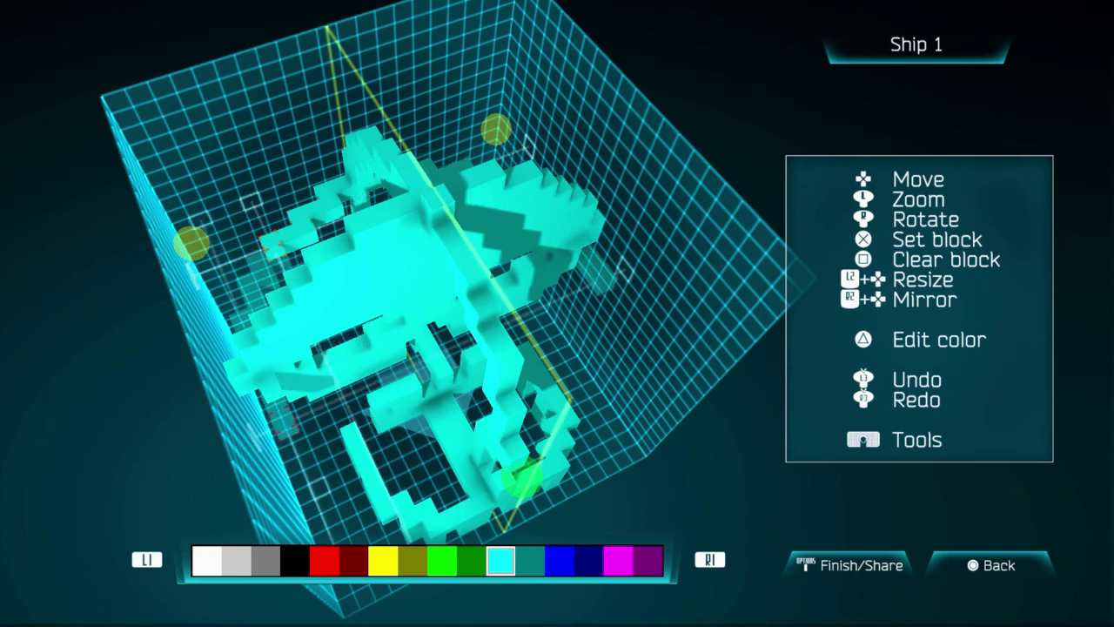
Step the mirrored horizontal rim inward with cyan blocks as it curves toward the skull's front.
key(Right)
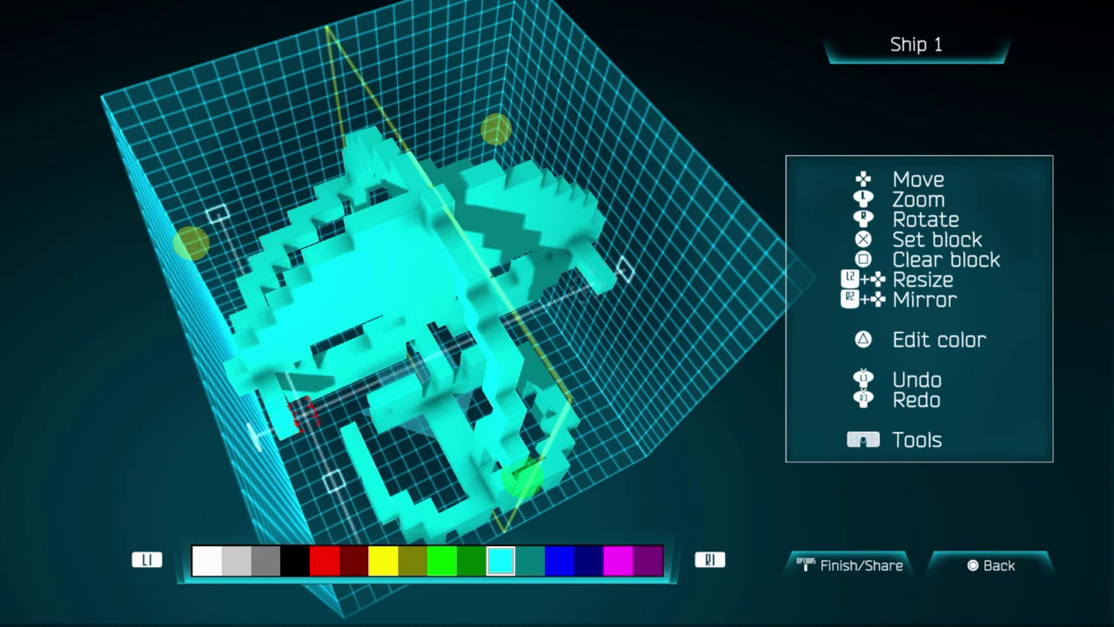
key(Down)
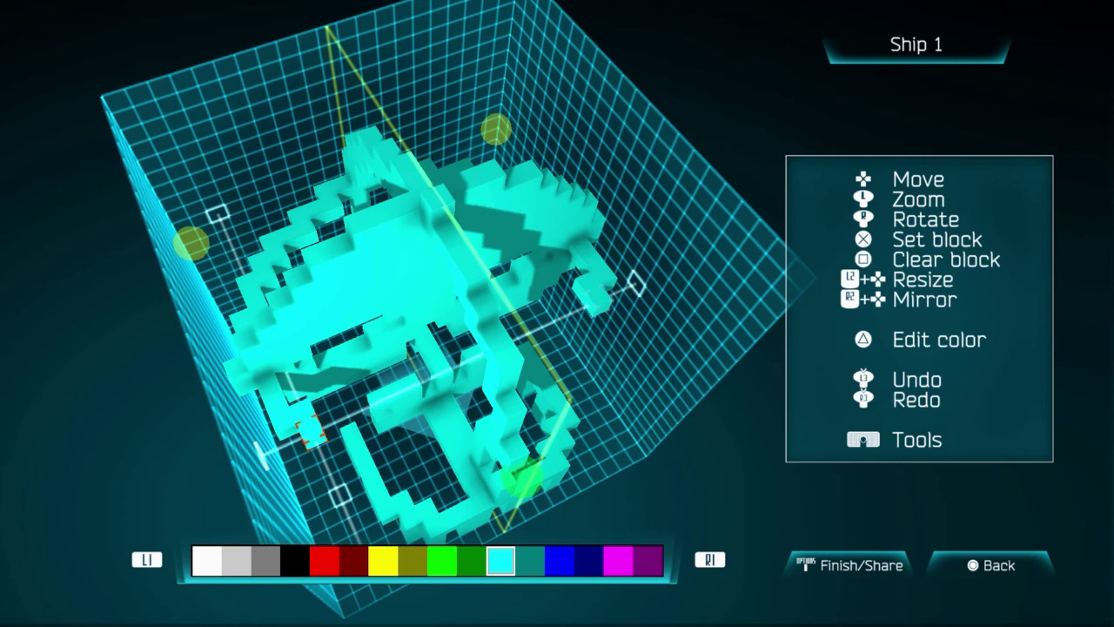
key(Right)
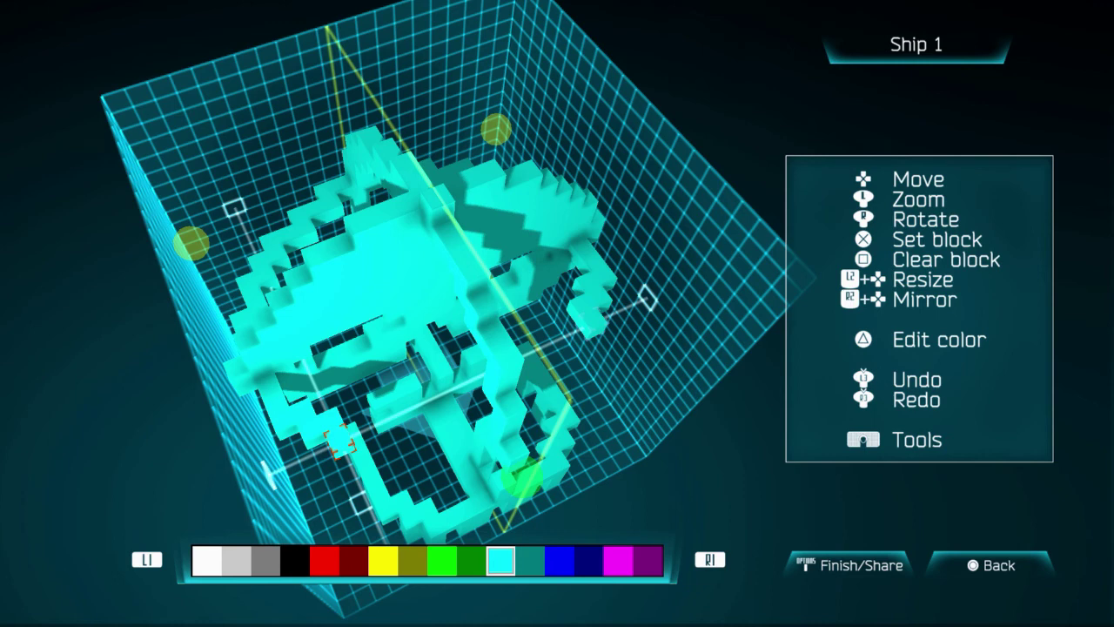
key(Up)
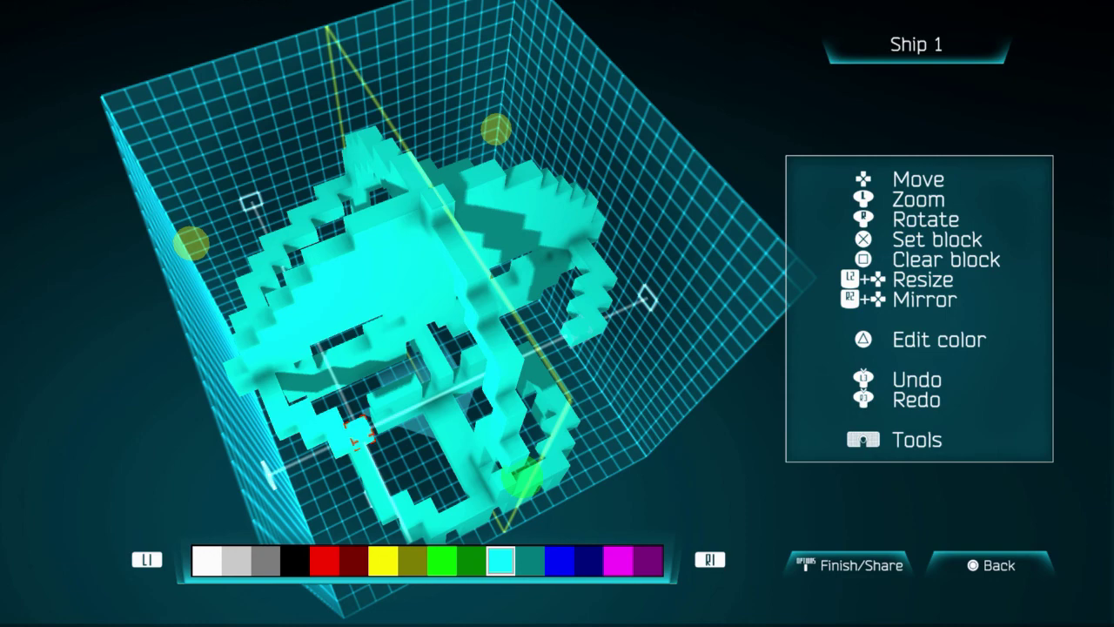
Examine the horizontal rim and the skull's overall shape from several angles.
key(r)
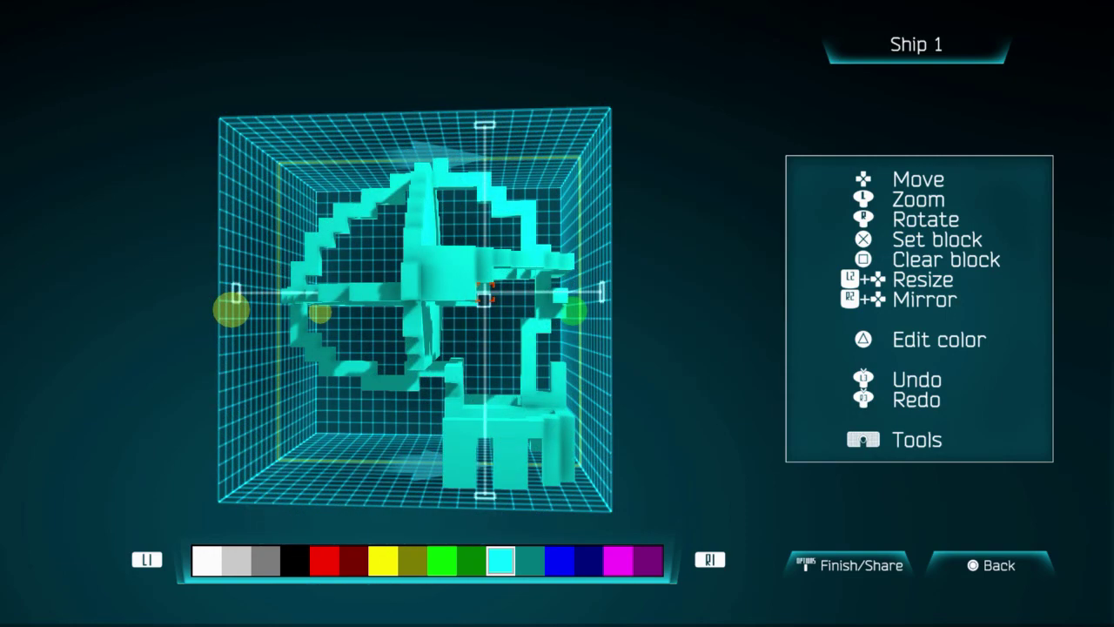
key(Up)
key(r)
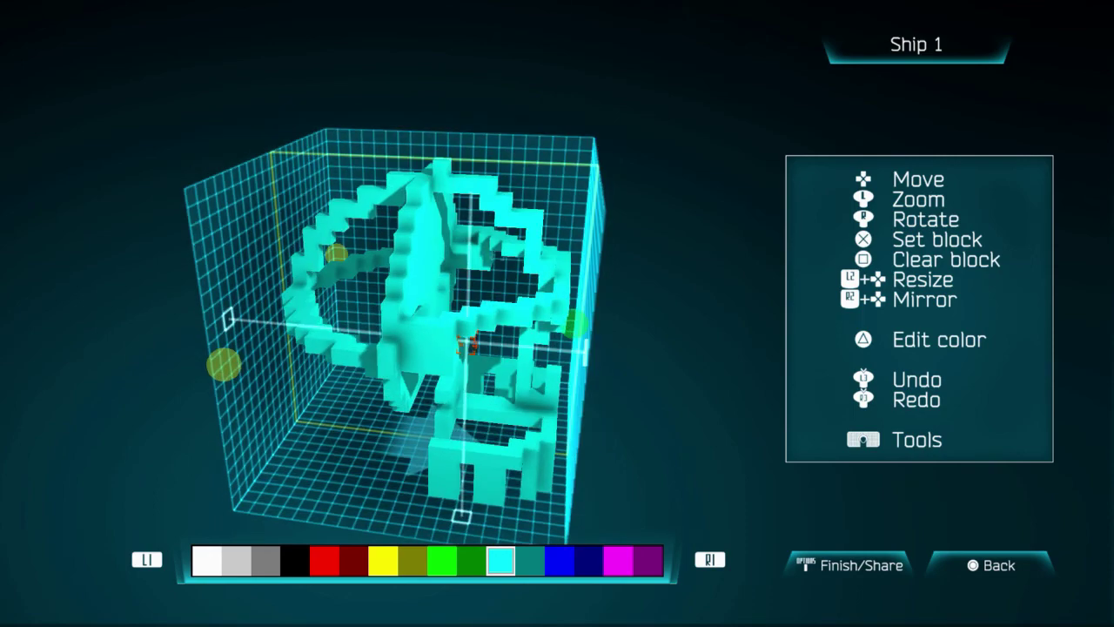
key(r)
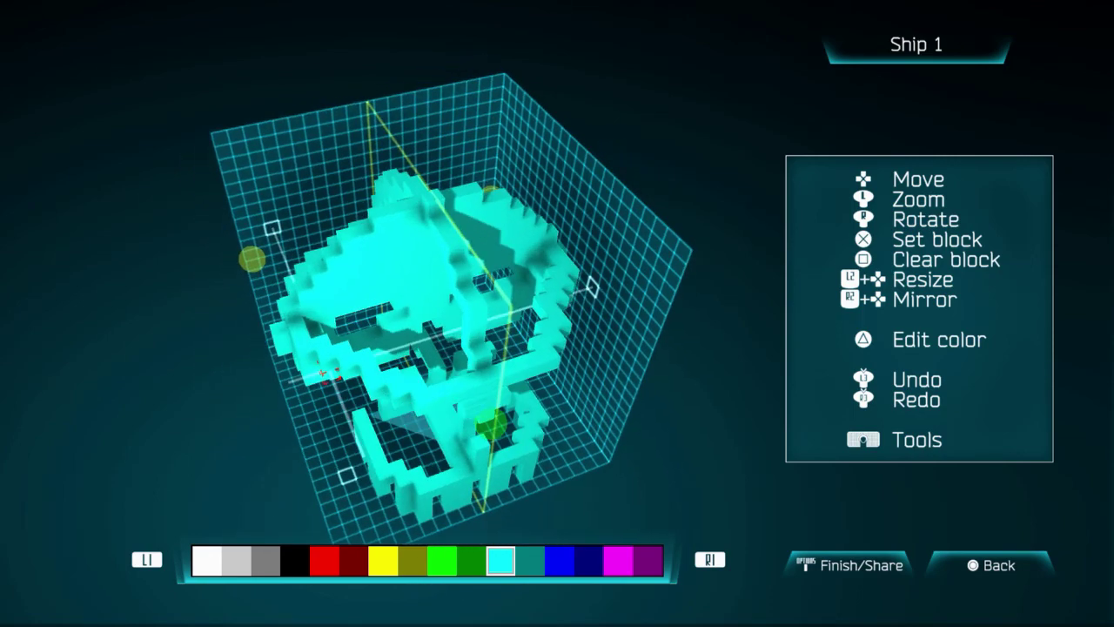
key(r)
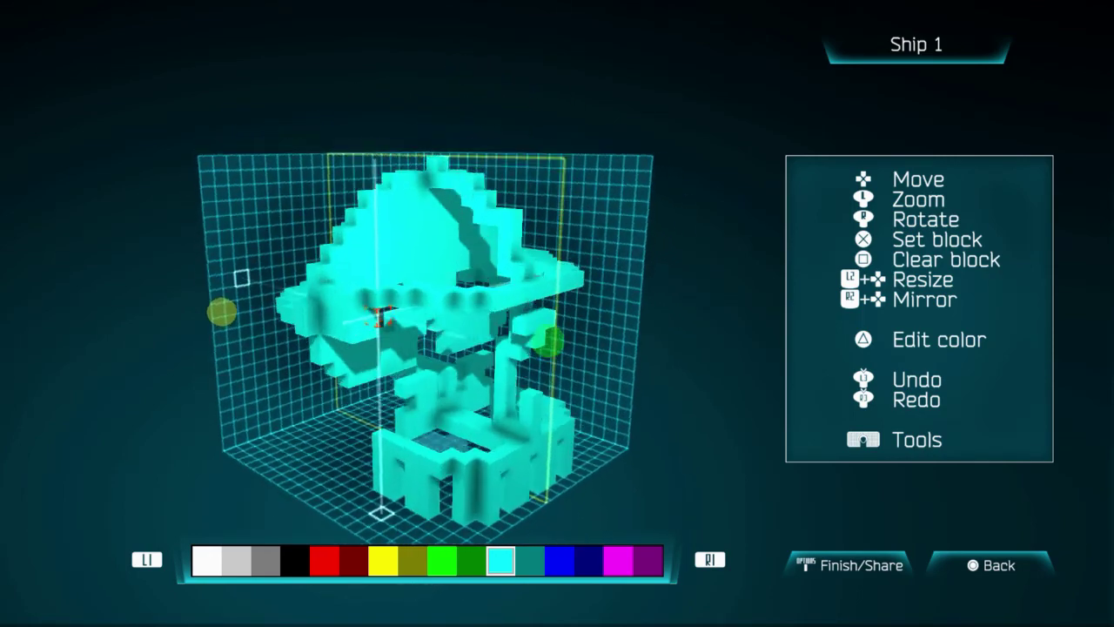
key(r)
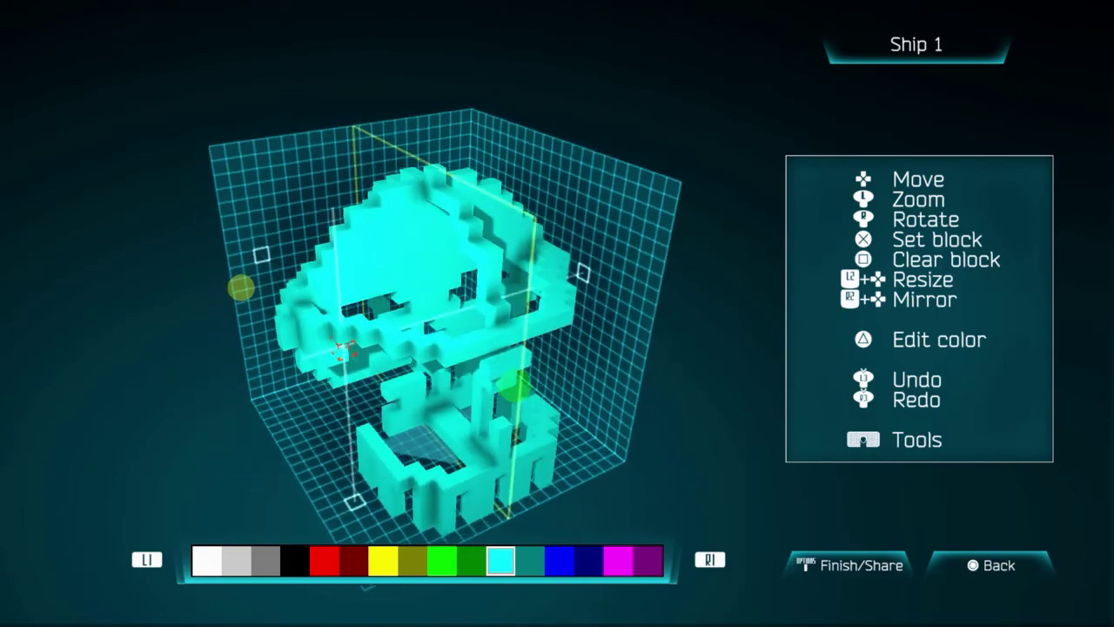
key(r)
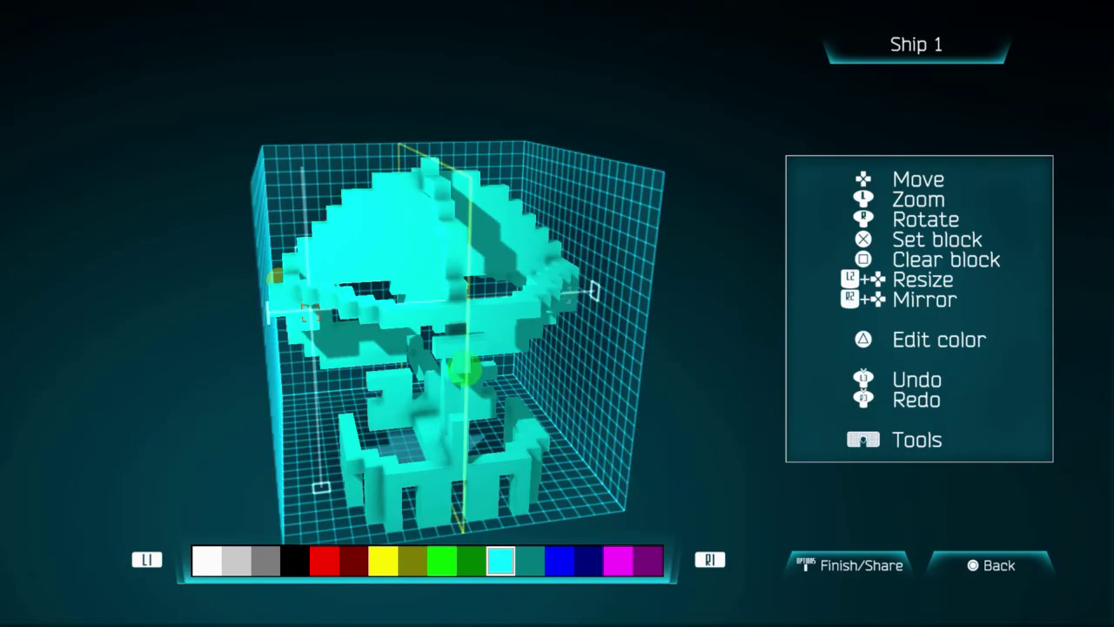
key(r)
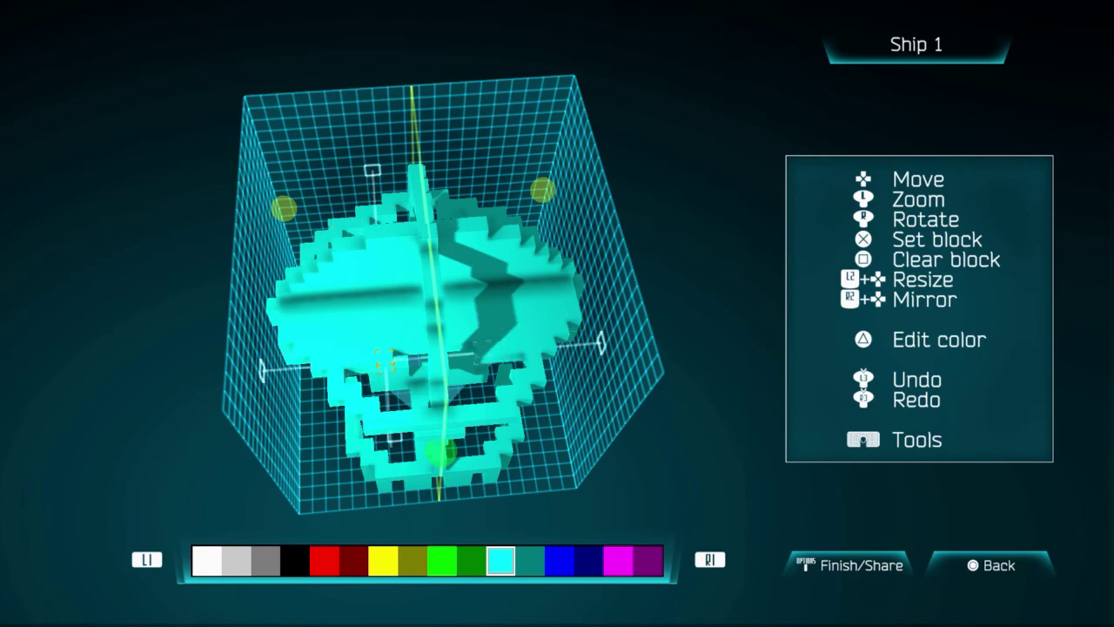
Fill the horizontal openings in the crosswise plate with a mirrored row of cyan blocks toward its outer edges.
scroll(409, 313, up, 10)
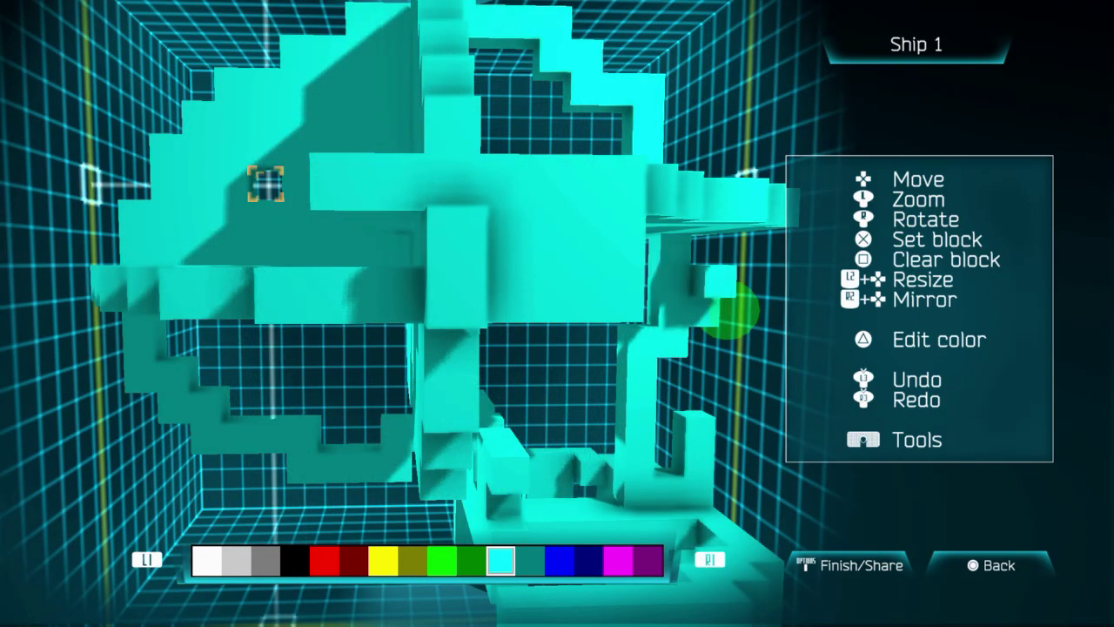
drag(409, 314, 496, 313)
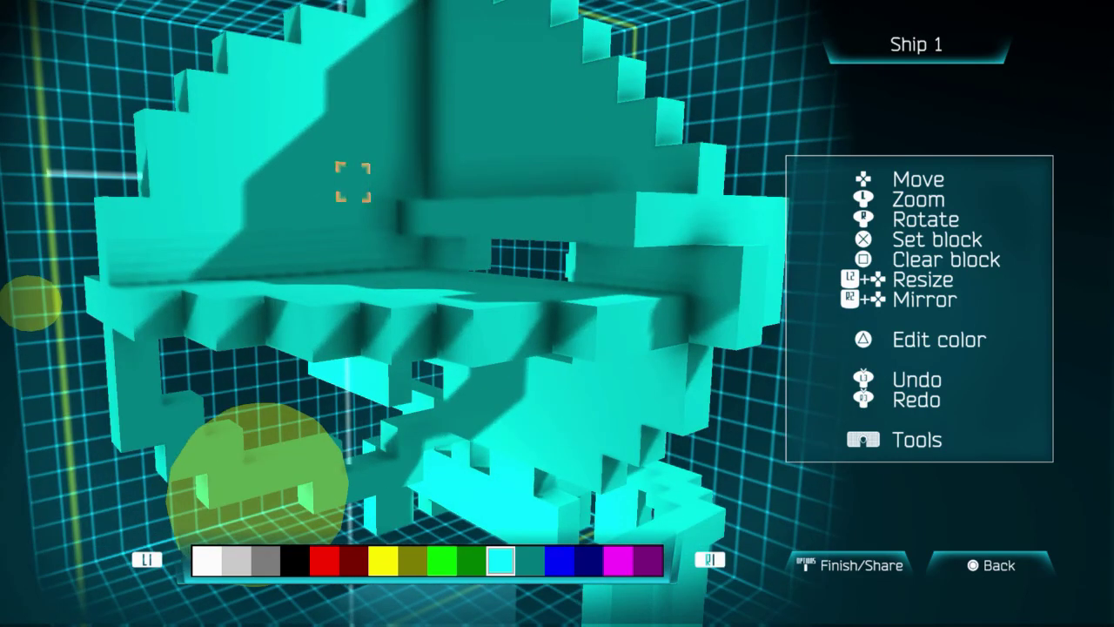
drag(409, 314, 496, 313)
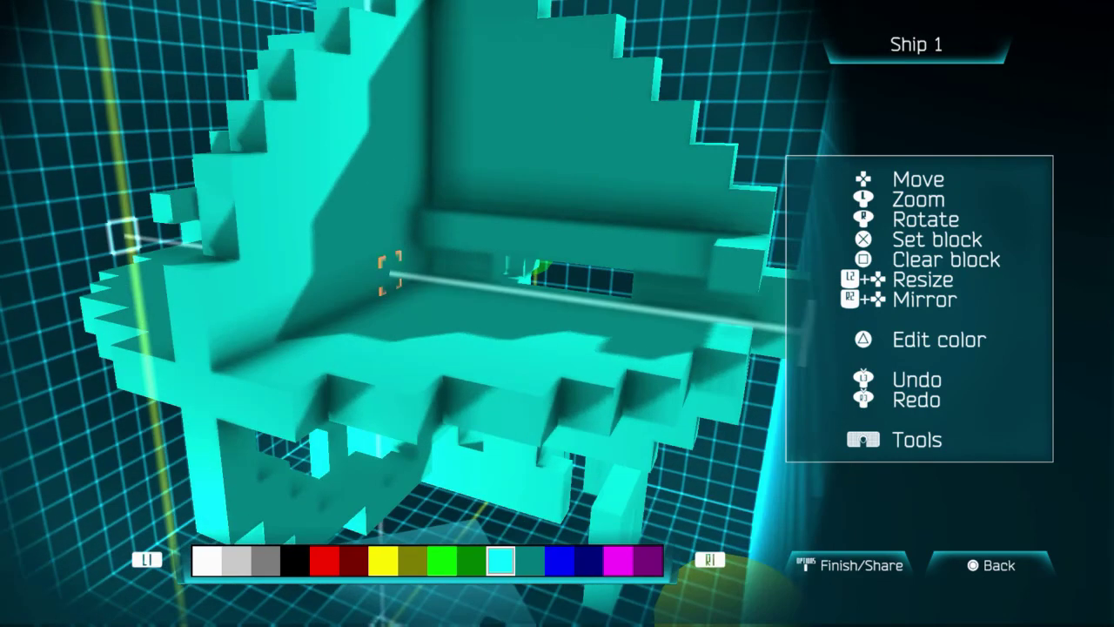
drag(409, 314, 496, 314)
drag(409, 313, 496, 313)
key(Right)
key(Right)
key(Right)
key(Right)
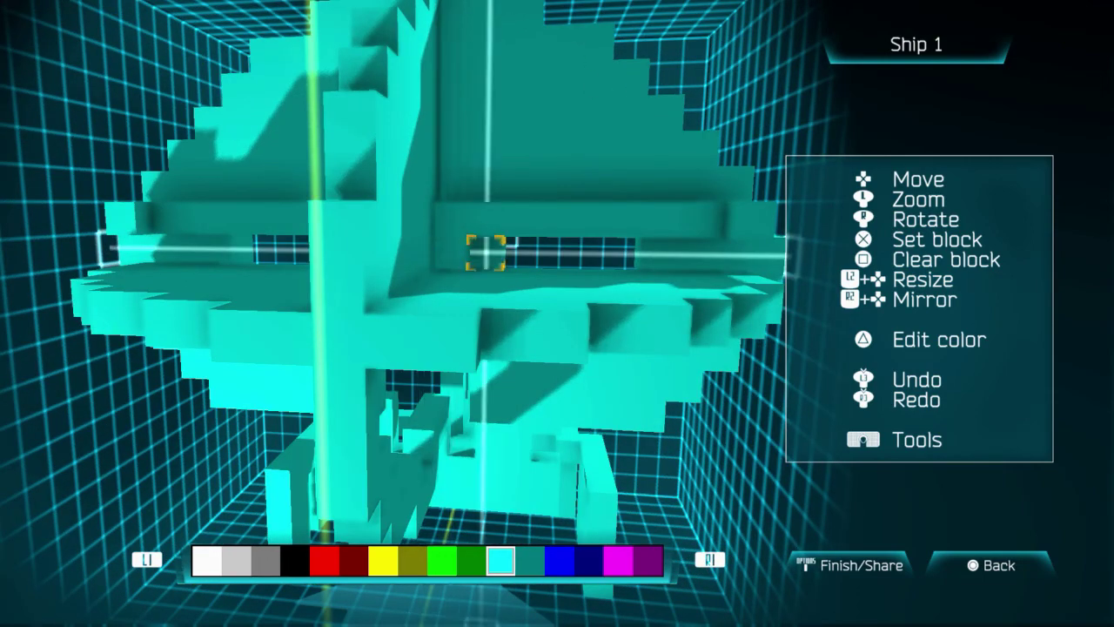
key(Right)
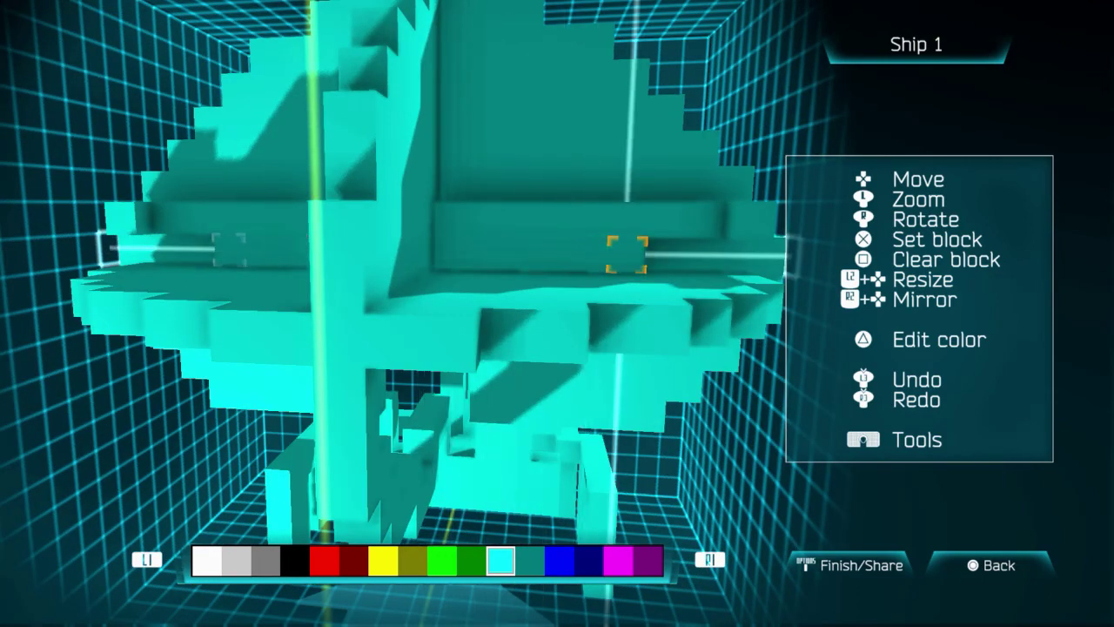
key(Right)
Thicken the back of the crosswise plate with a mirrored row of cyan blocks one level up, from the outer edge to the center.
drag(453, 313, 453, 461)
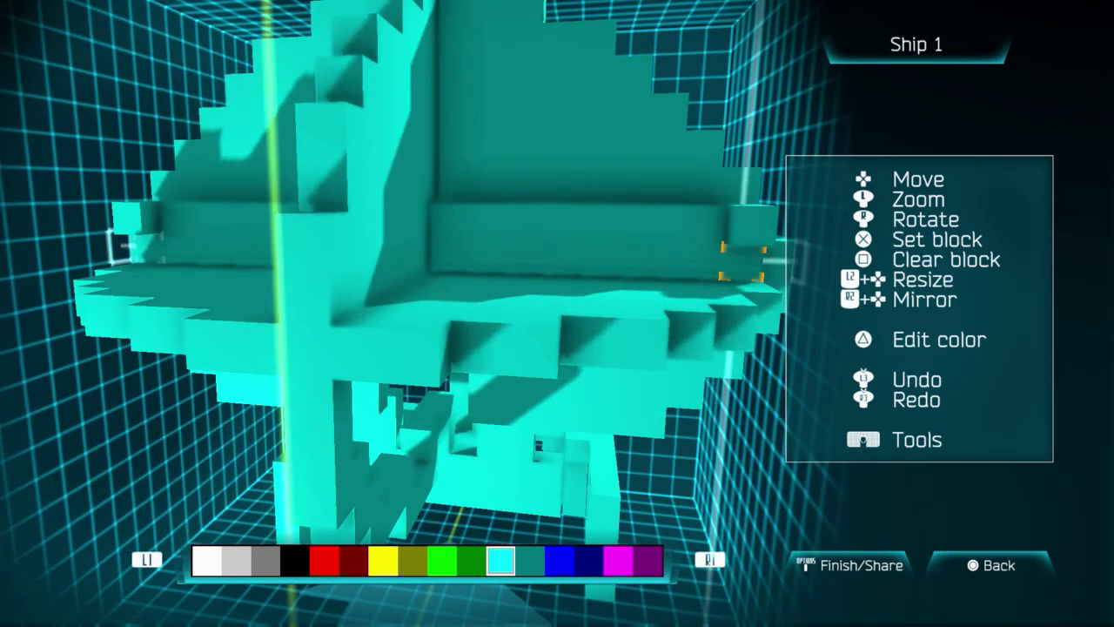
key(Up)
key(Left)
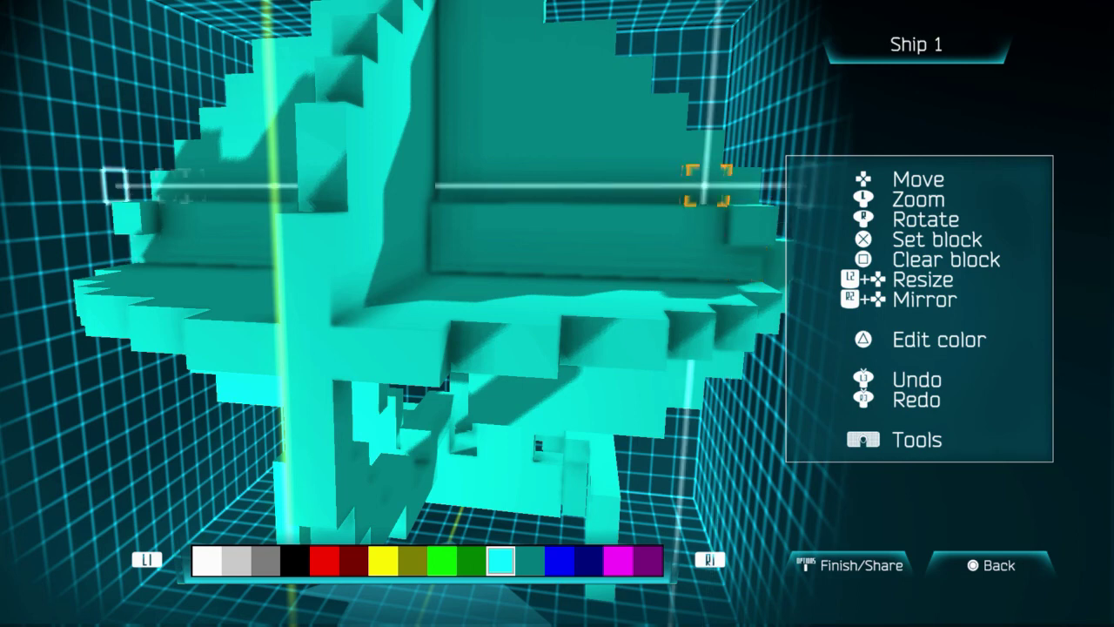
key(Left)
key(Left)
key(Left)
key(Left)
key(Left)
key(Left)
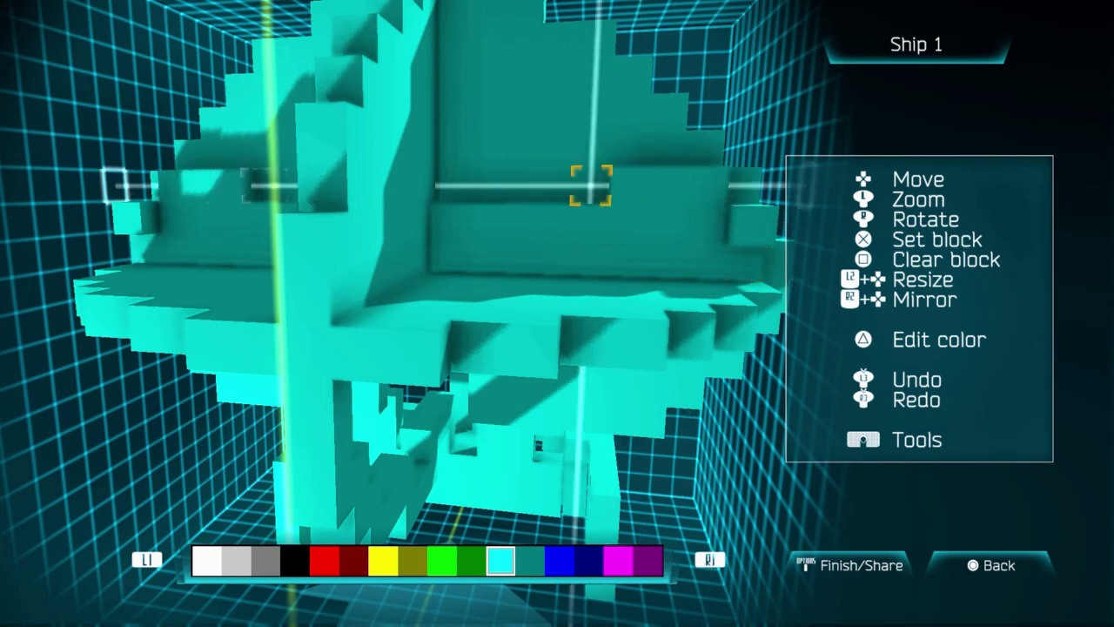
key(Left)
Add the next mirrored cyan row above it on the crosswise plate, working from the center outward and continuing up the stepped edge.
key(Up)
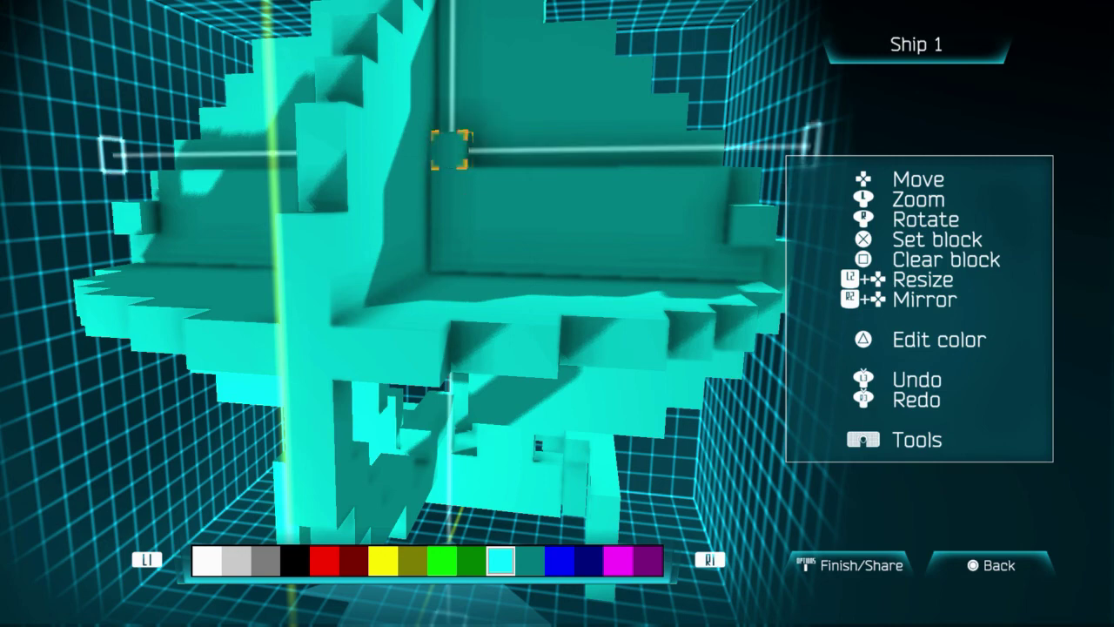
key(Right)
key(Right)
key(Right)
key(Right)
key(Right)
key(Right)
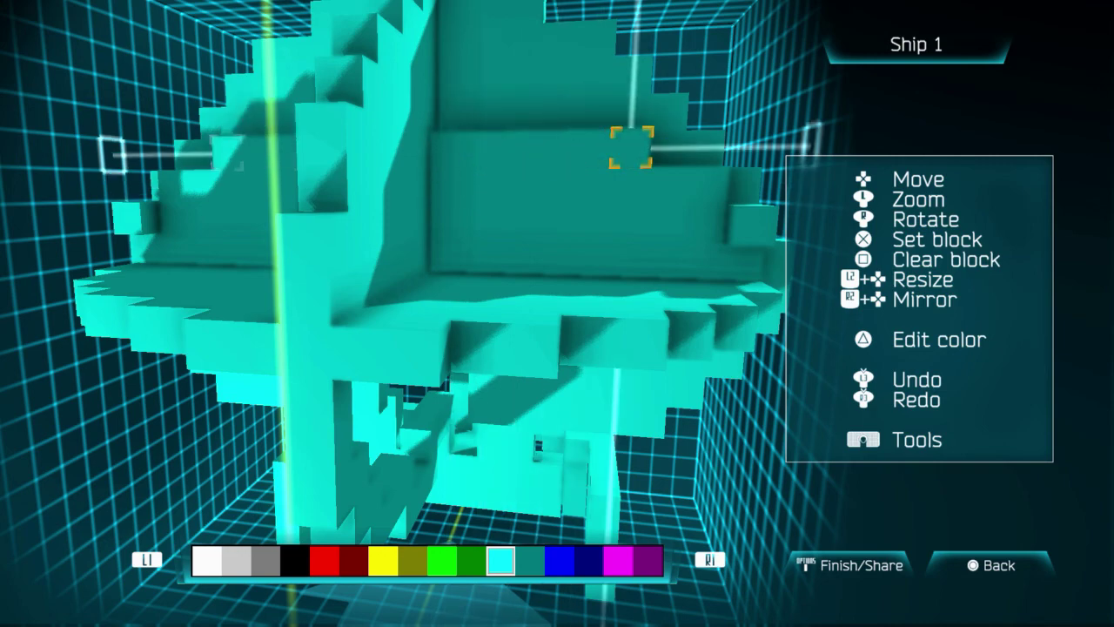
key(Up)
Start another cyan layer against the crosswise plate with two mirrored rows just above the horizontal rim.
scroll(392, 313, down, 3)
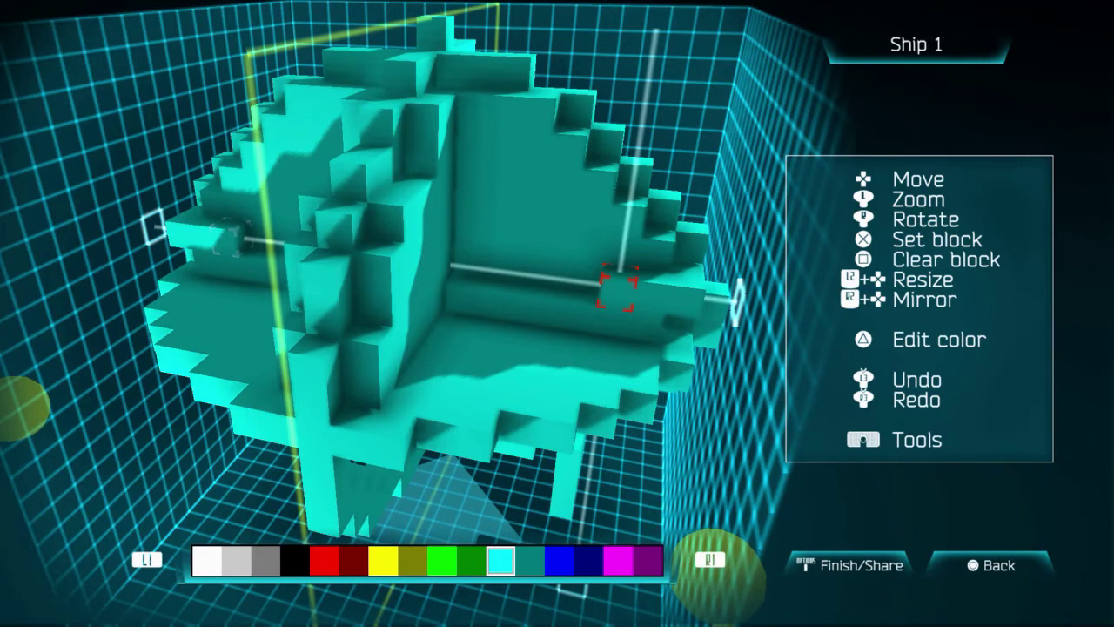
key(Left)
key(Left)
key(Left)
key(Left)
key(Left)
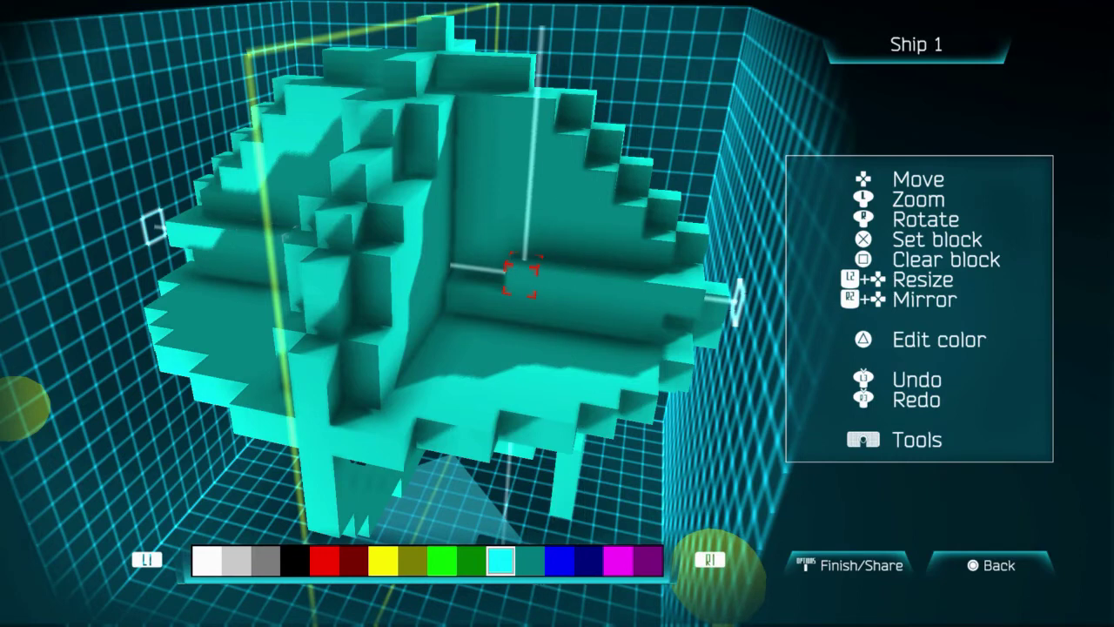
key(Up)
key(Right)
key(Right)
key(Right)
key(Right)
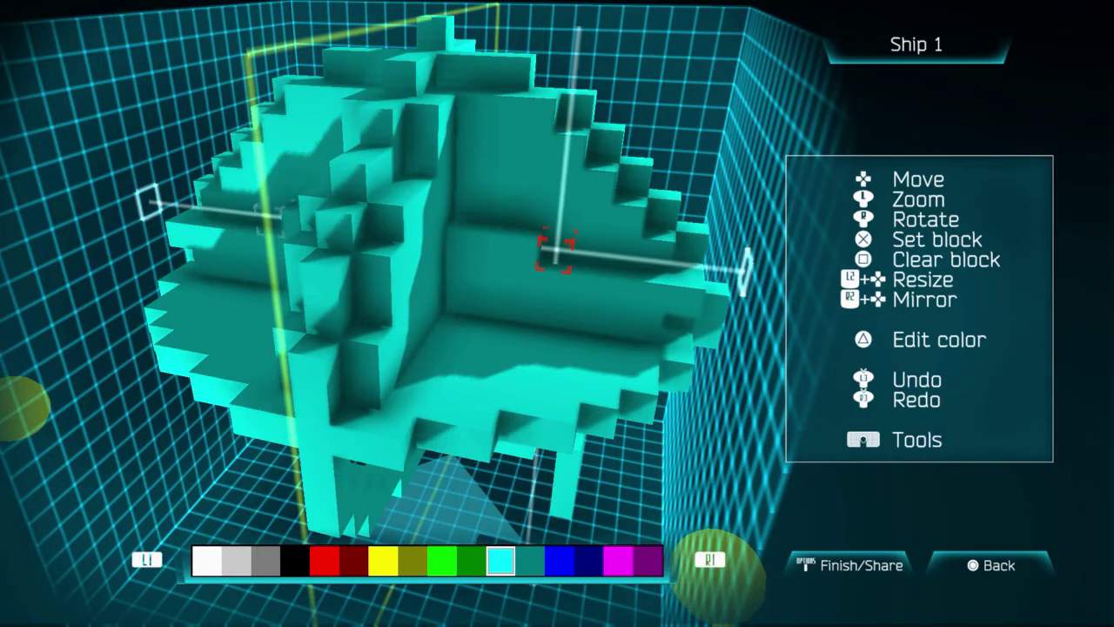
Extend the new layer upward with mirrored cyan rows that shorten to follow the plate's stepped outline.
key(Up)
key(Left)
key(Left)
key(Left)
key(Left)
key(Left)
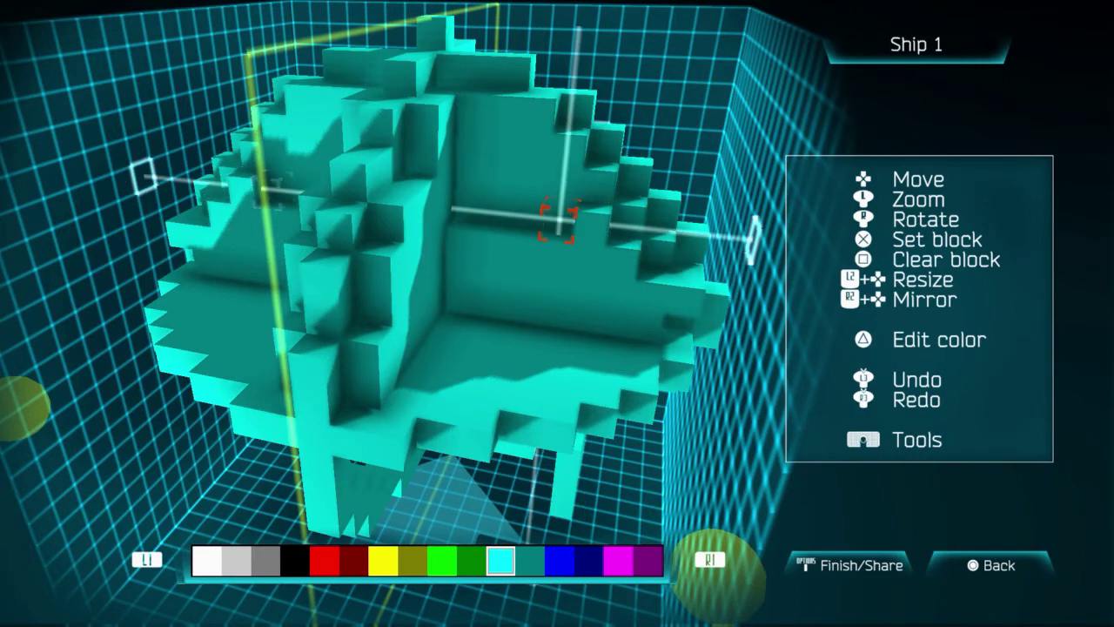
key(Up)
key(Right)
key(Right)
key(Right)
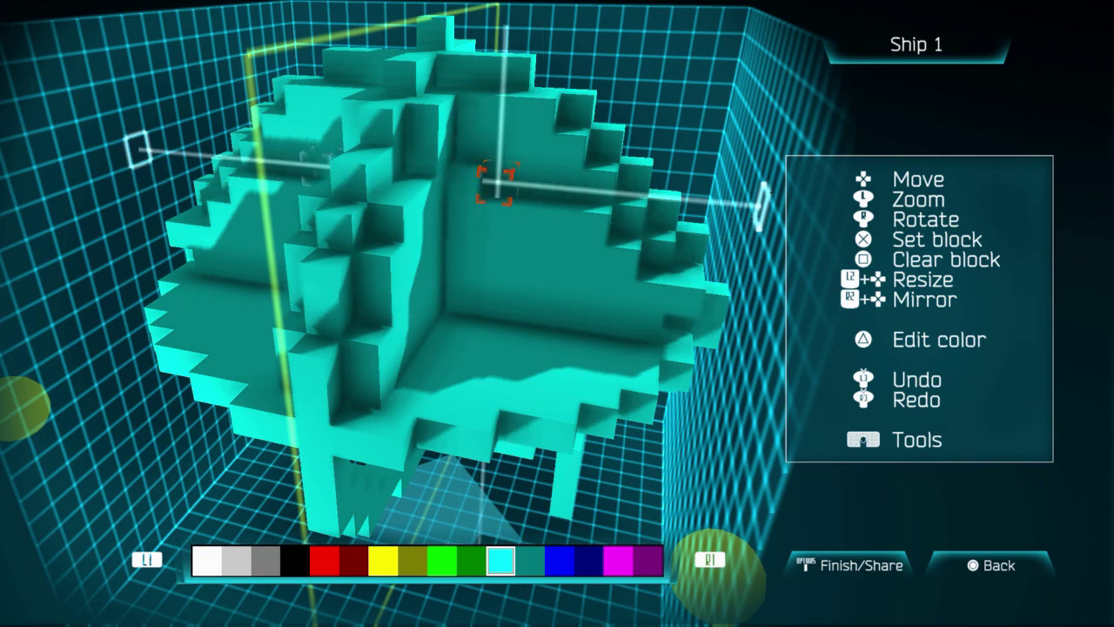
Finish the layer's narrow upper rows of mirrored cyan blocks near the top of the skull.
key(Up)
key(Left)
key(Left)
key(Left)
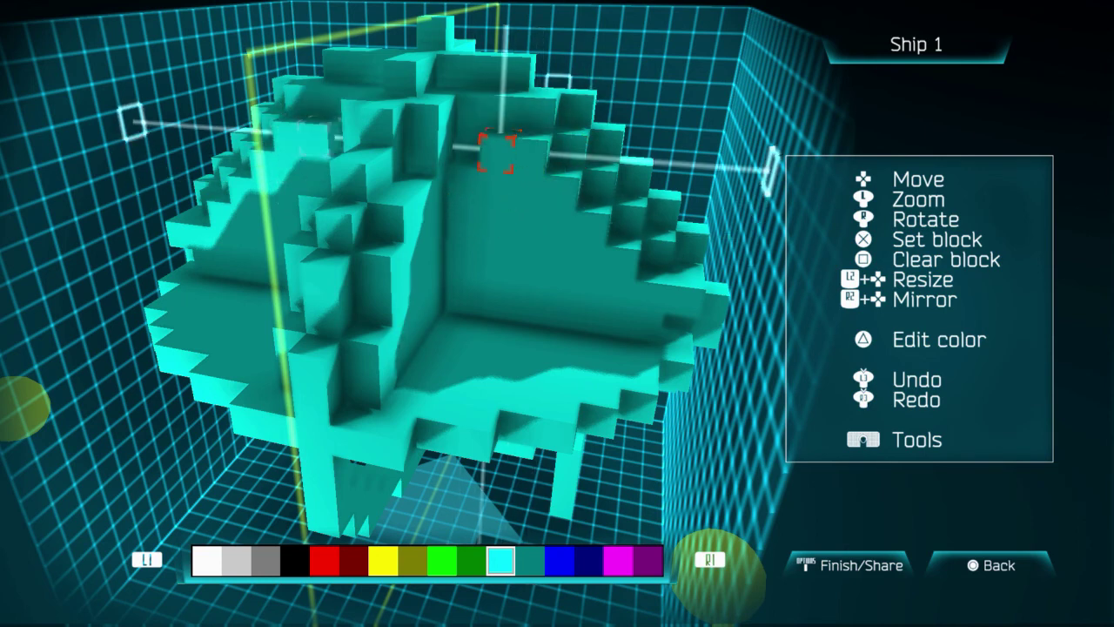
key(Up)
key(Right)
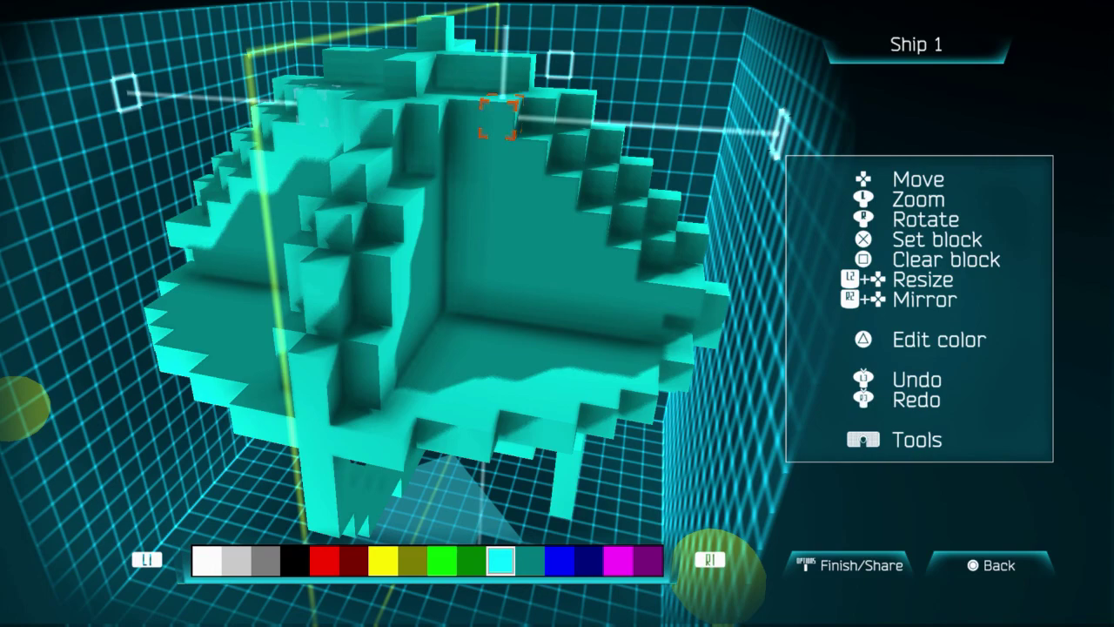
key(Left)
key(Up)
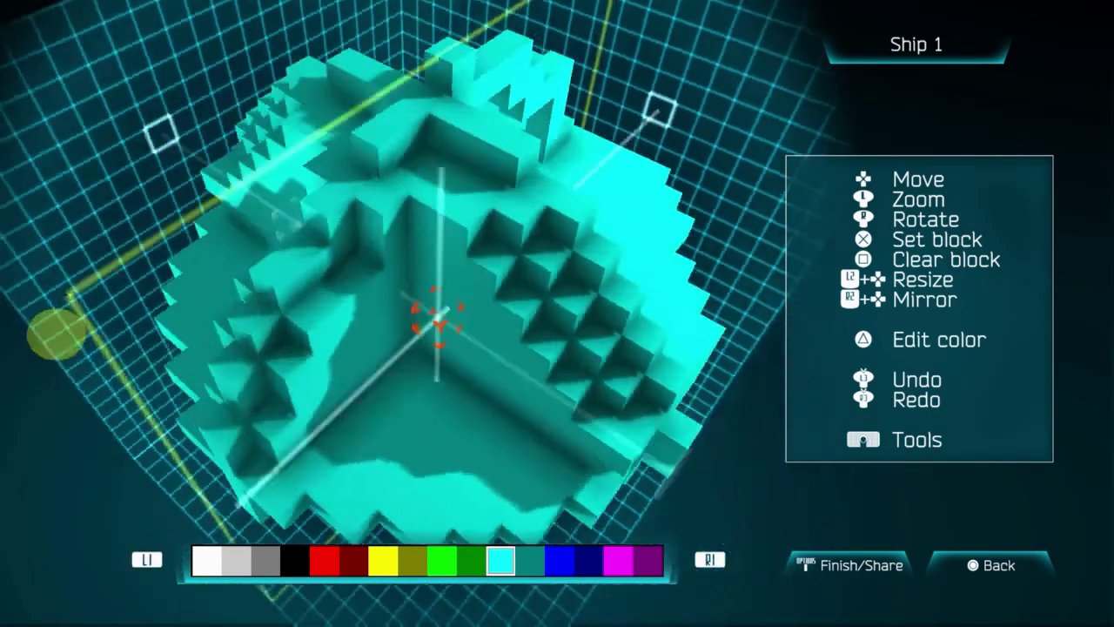
Lay a mirrored row of cyan blocks where the lengthwise plate meets the rim on the skull's rounded back.
key(Left)
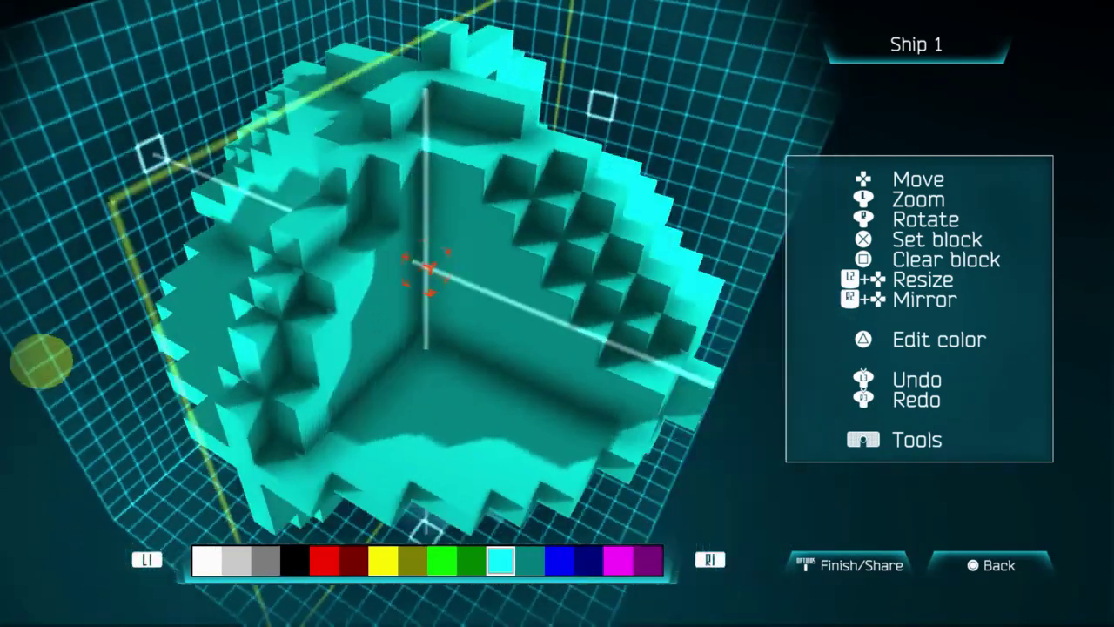
key(Left)
key(Down)
key(Left)
key(Left)
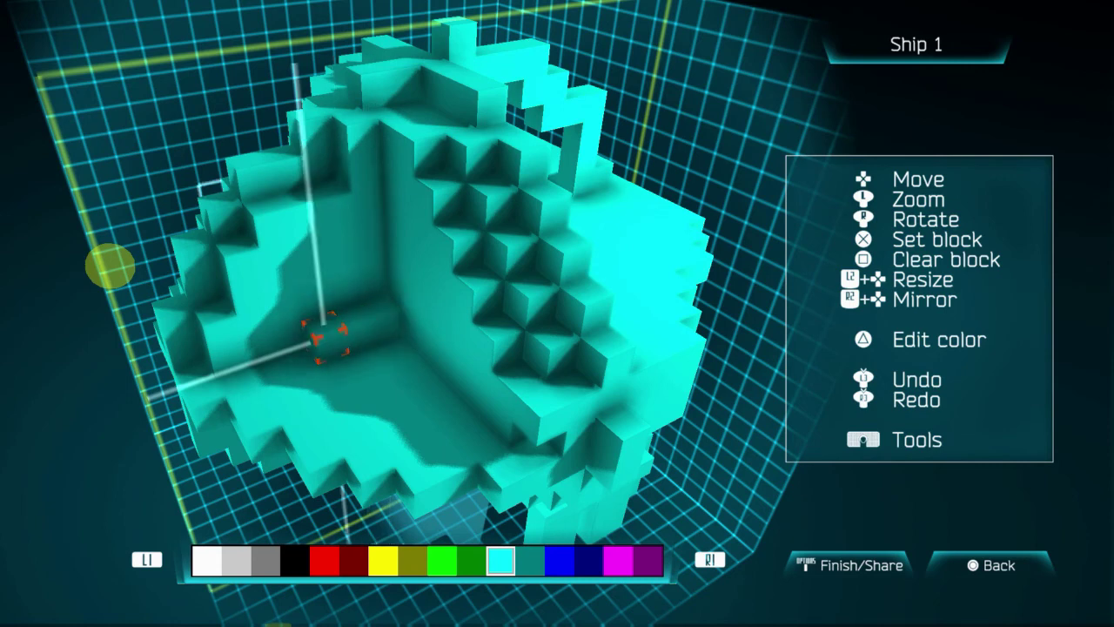
key(Left)
key(Left)
key(Left)
key(Right)
key(Right)
key(Right)
key(Right)
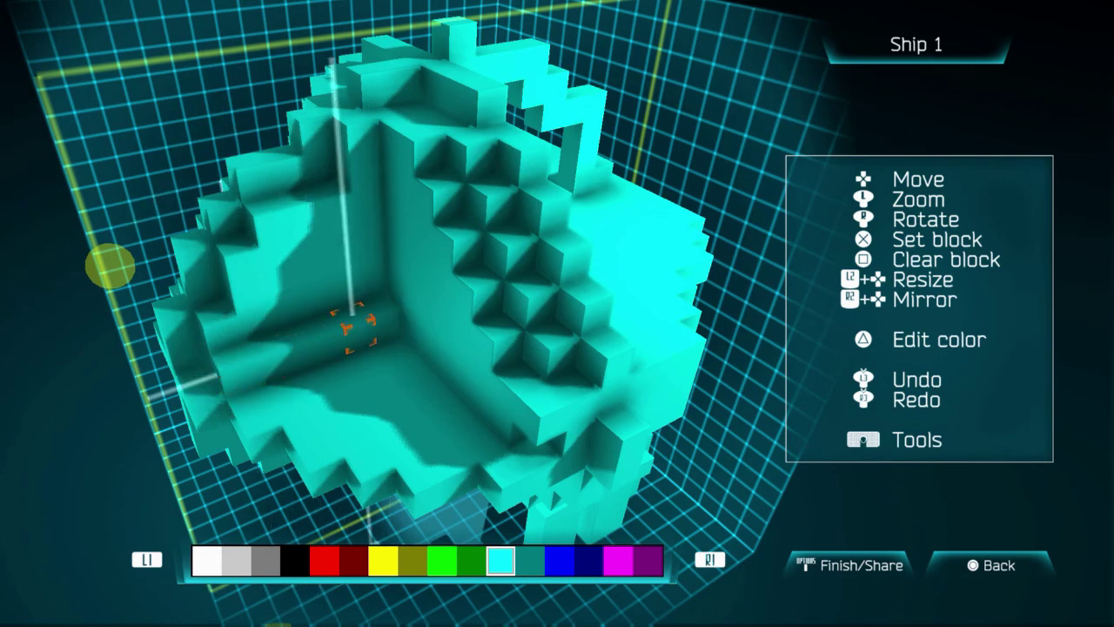
Stack more mirrored cyan rows against the lengthwise plate, filling the rounded back of the skull in steps.
key(Up)
key(Left)
key(Left)
key(Left)
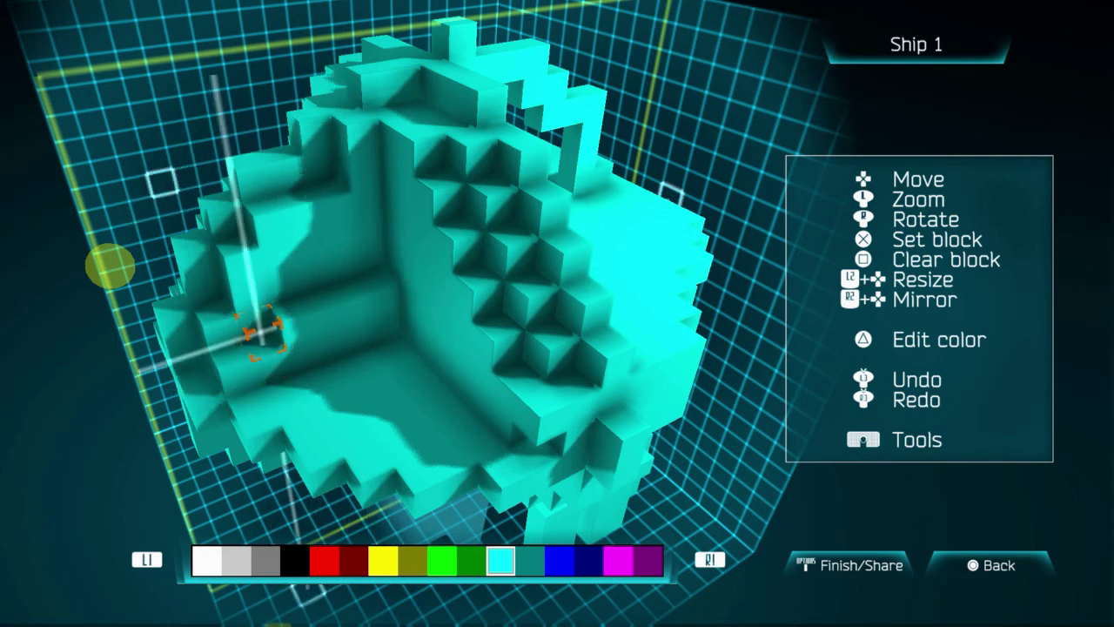
key(Right)
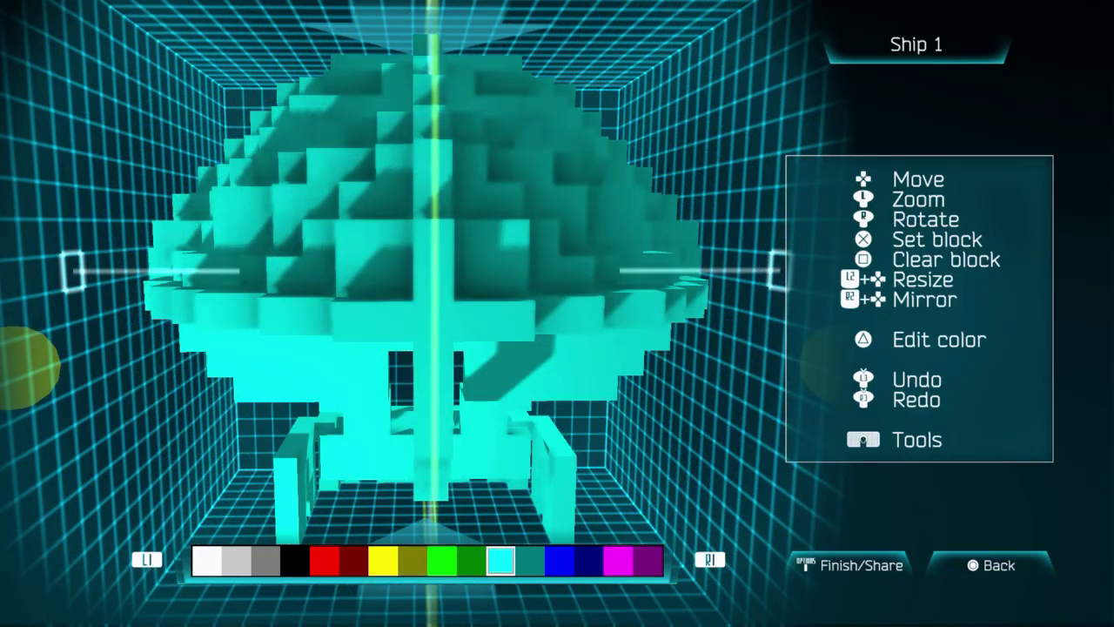
Fill the opening in the lengthwise plate on the skull's face side with cyan blocks, row by row upward.
key(Right)
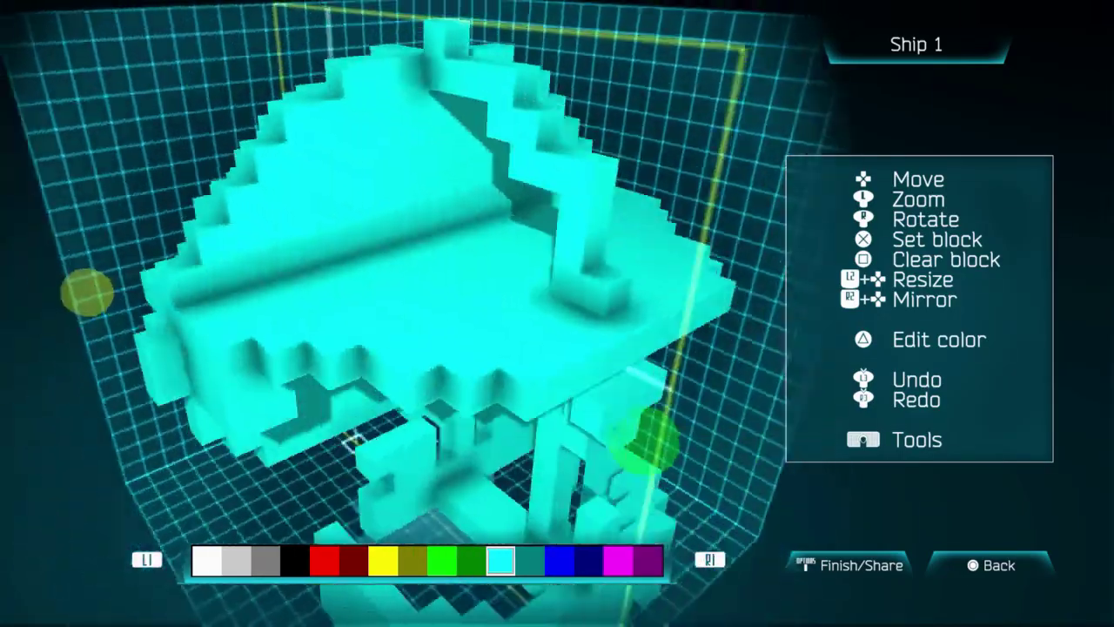
key(Right)
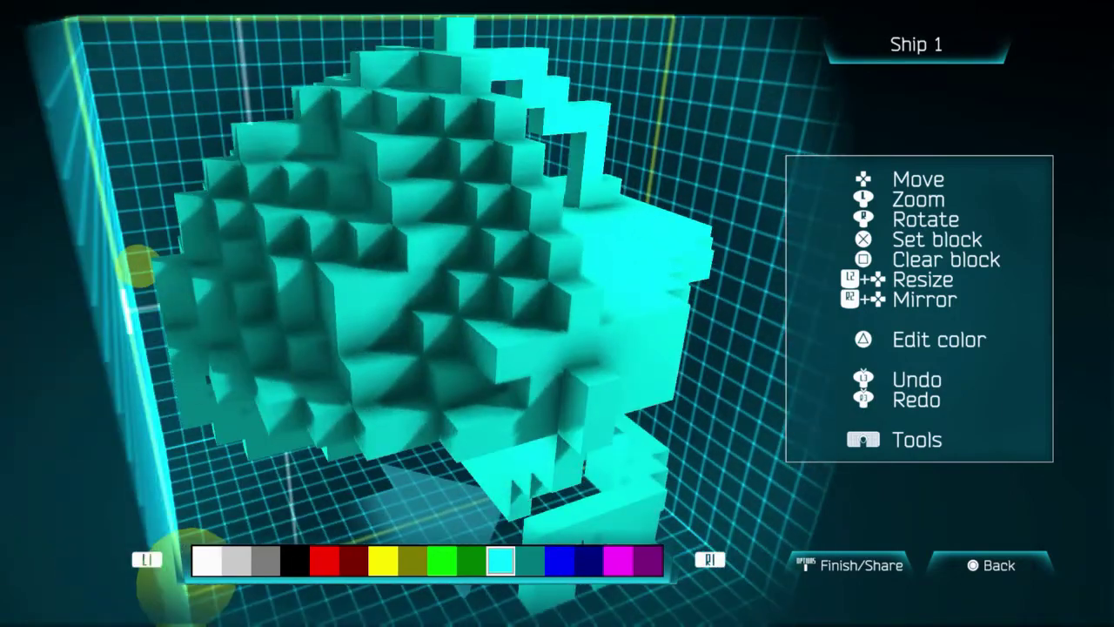
key(Right)
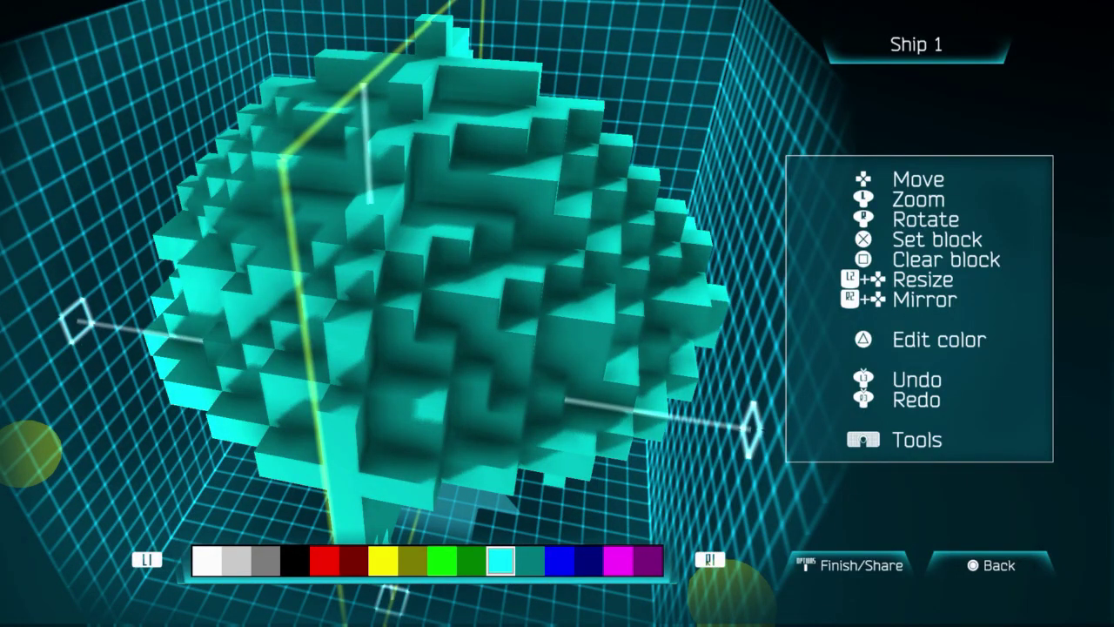
key(Right)
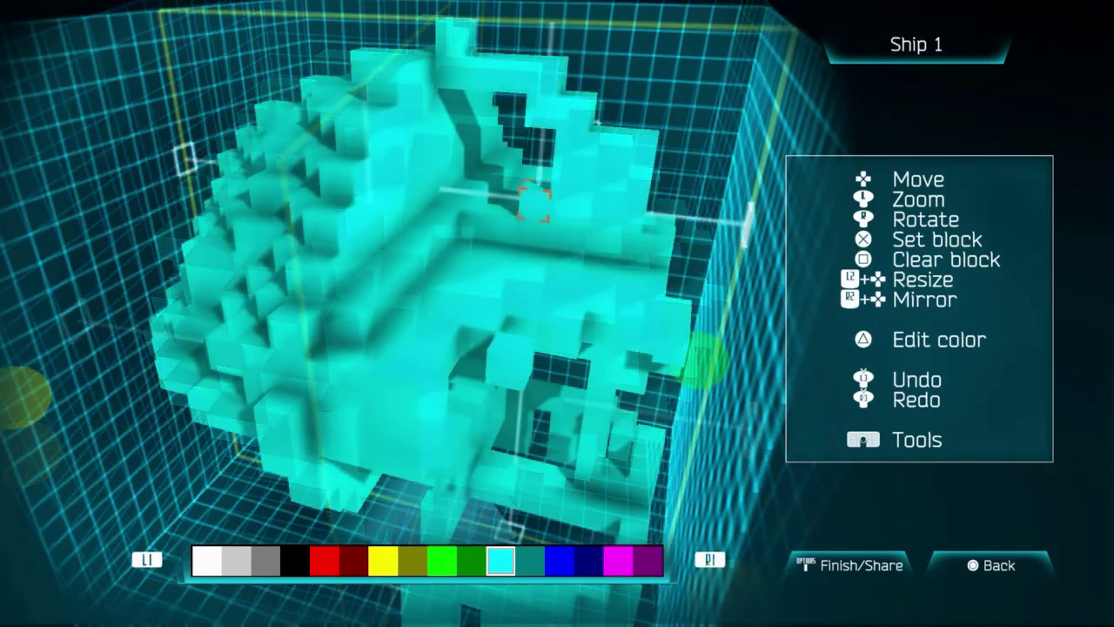
key(Up)
key(Up)
key(Up)
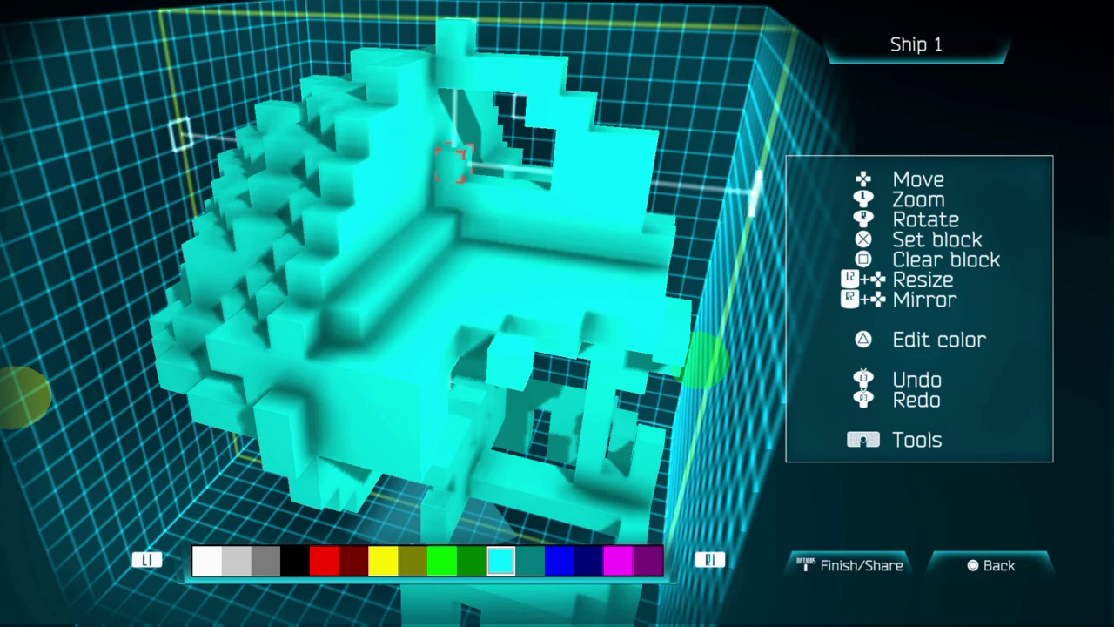
key(Left)
key(Left)
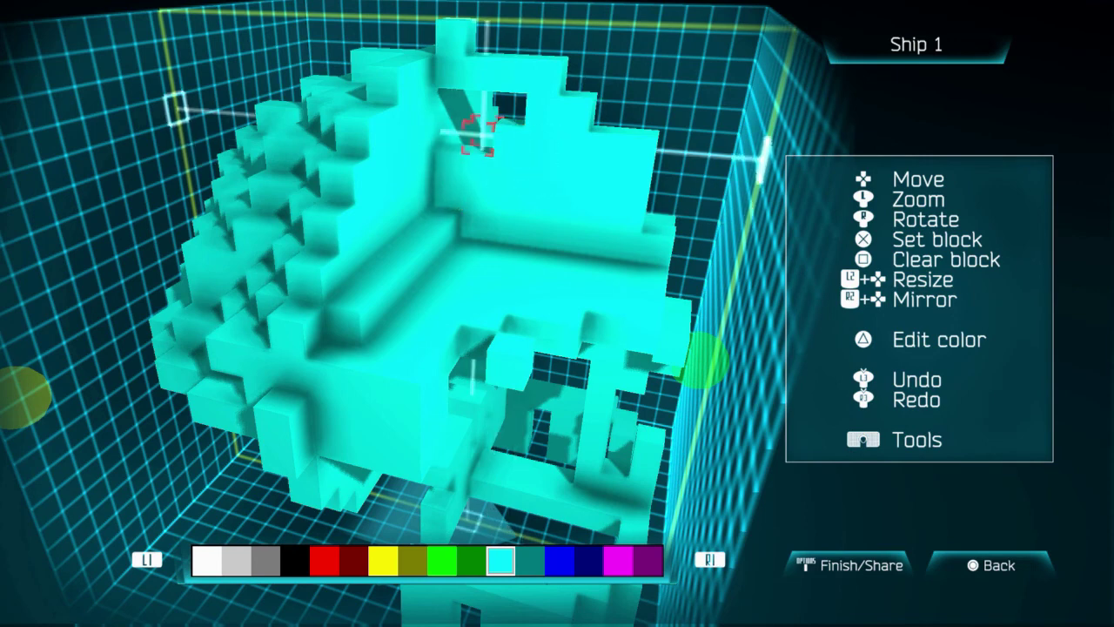
key(Up)
key(Right)
key(Return)
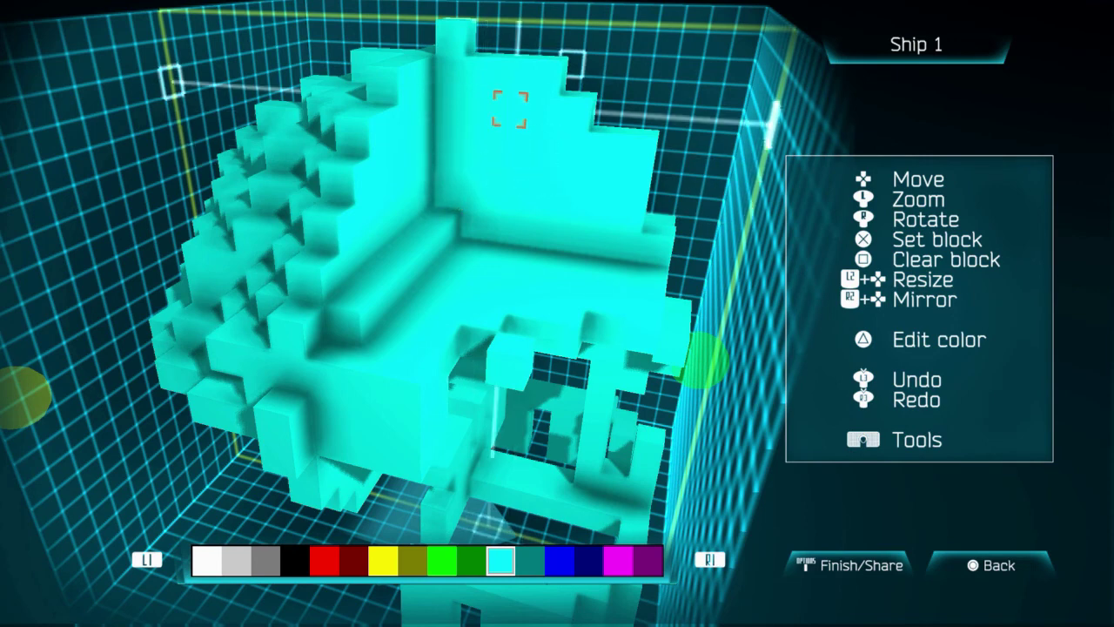
Lay a mirrored cyan row along the face side of the crosswise plate, from the inner corner to the outer edge.
key(Right)
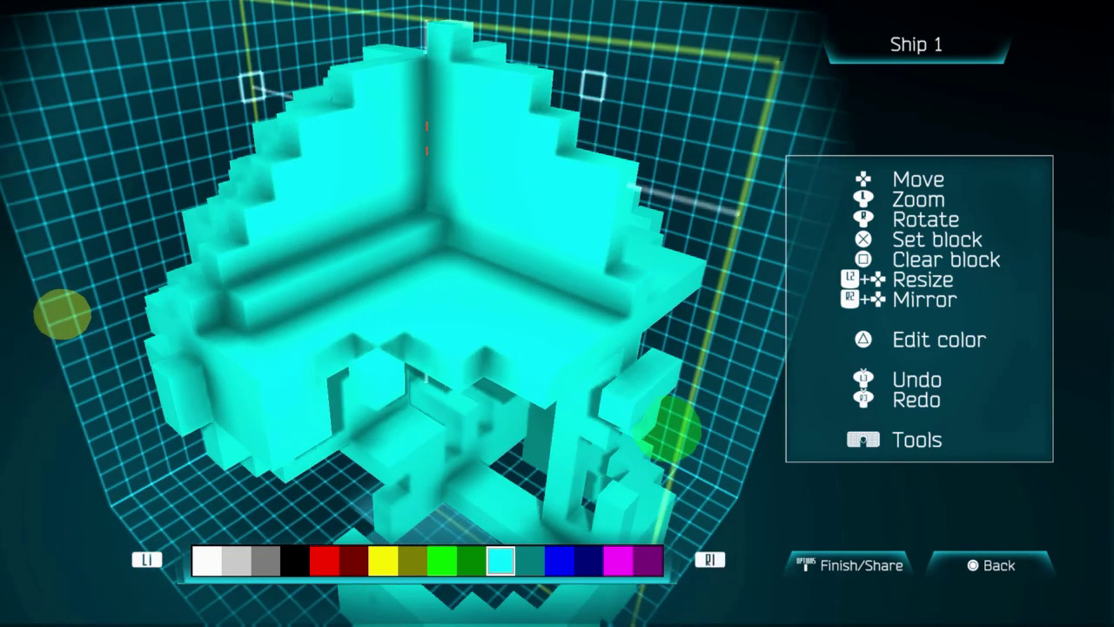
key(Right)
key(Down)
key(Down)
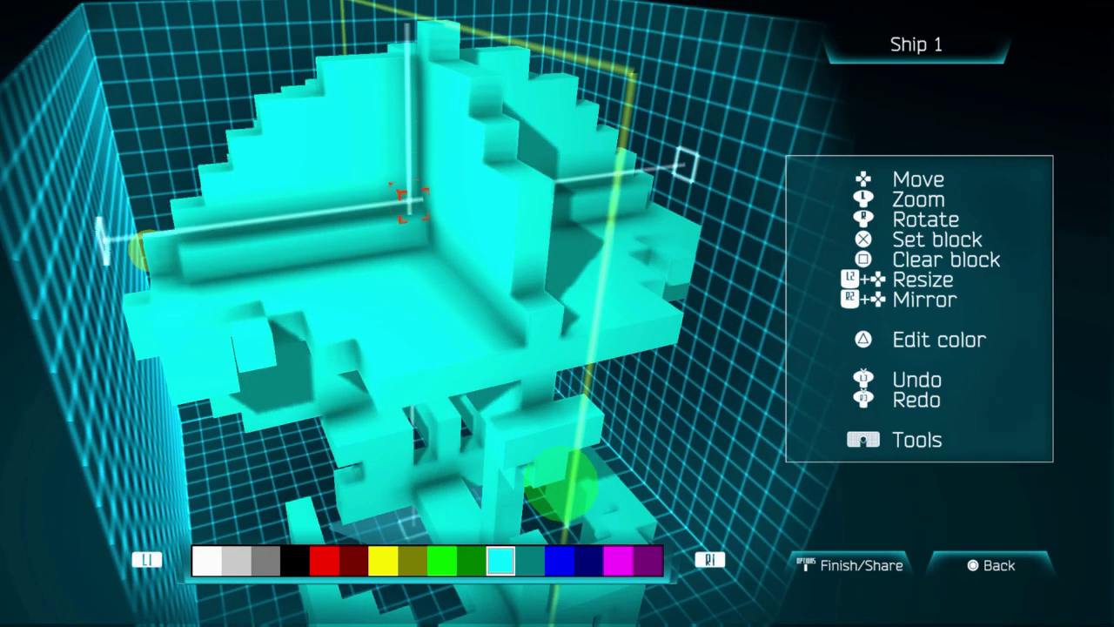
key(Left)
key(Left)
key(Left)
key(Left)
key(Left)
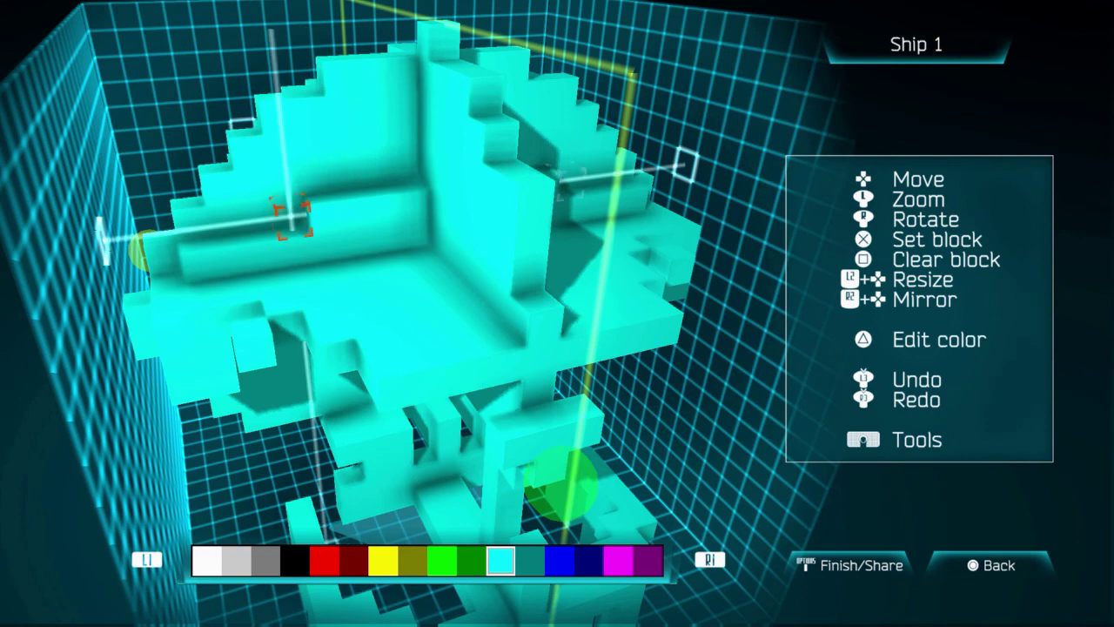
key(Left)
Add two more mirrored rows of cyan blocks above it on the face side of the crosswise plate.
key(Up)
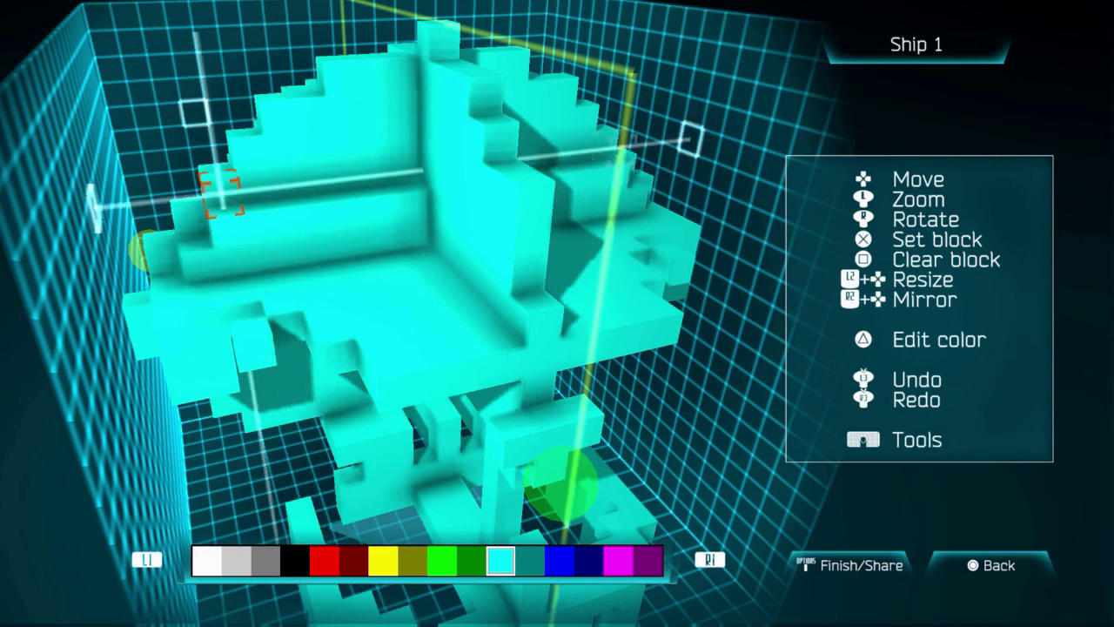
key(Right)
key(Right)
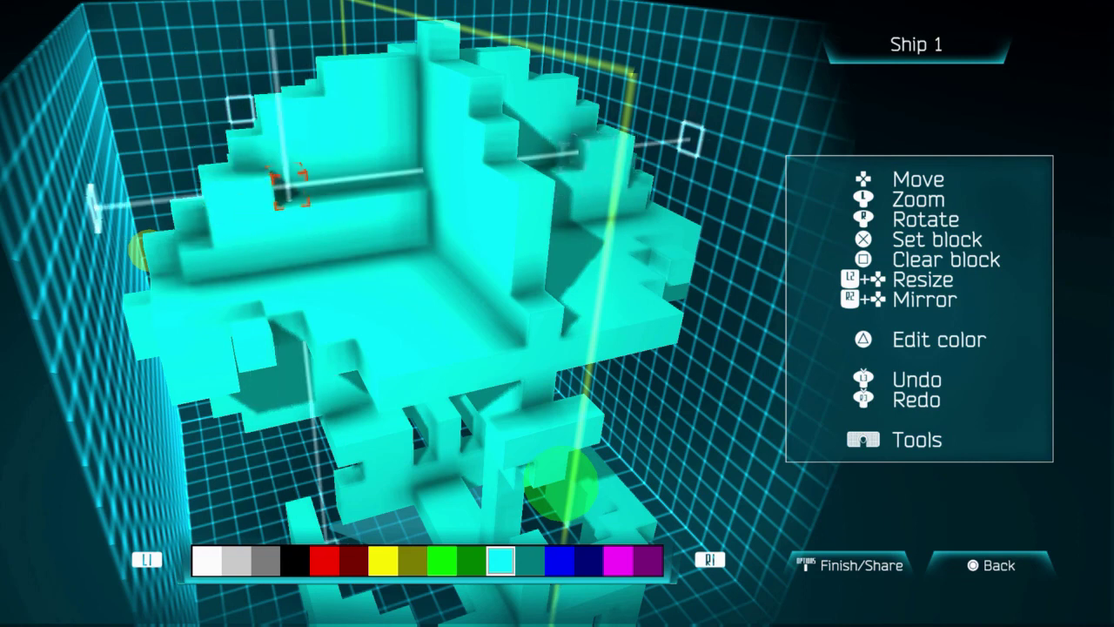
key(Right)
key(Up)
key(Right)
key(Right)
key(Right)
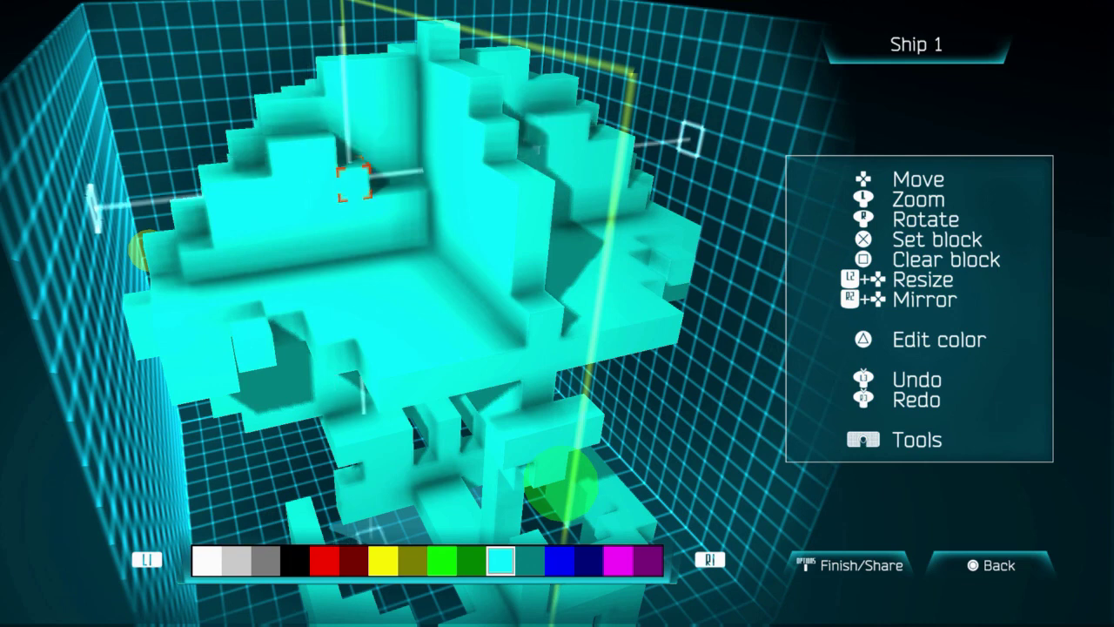
key(Left)
Complete the upper rows of this face-side layer with mirrored cyan blocks, narrowing toward the top of the skull.
key(Up)
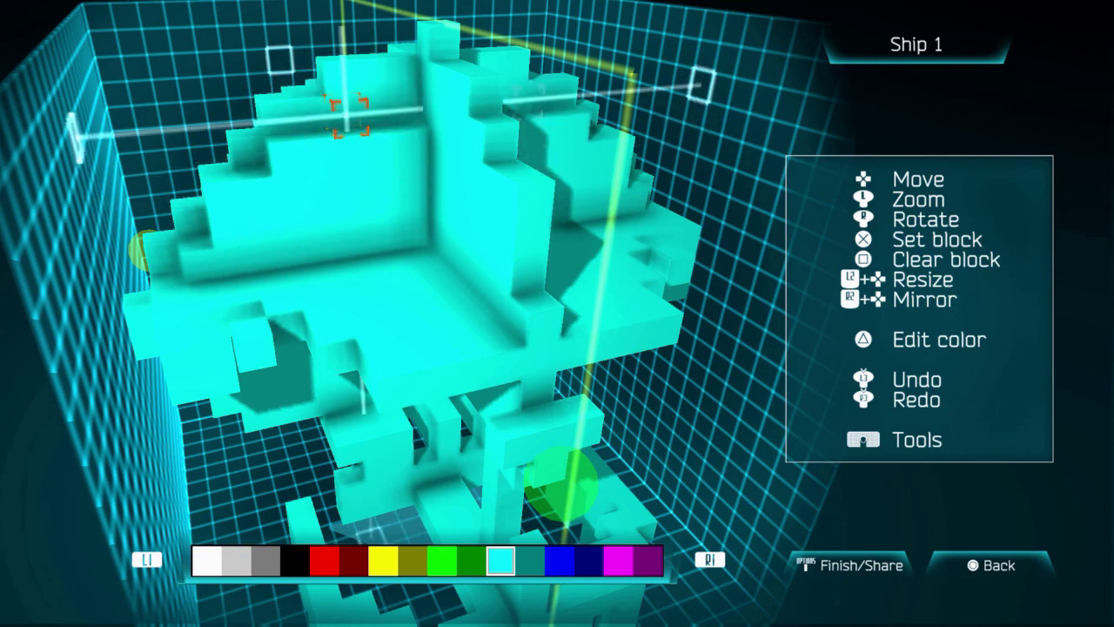
key(Left)
key(Up)
key(Up)
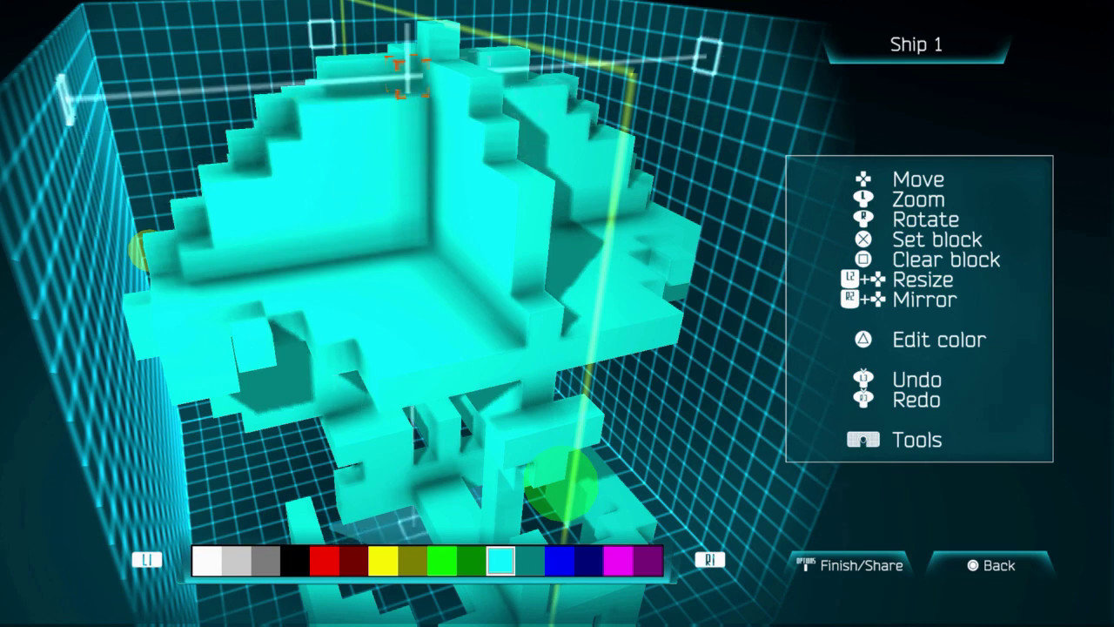
key(Up)
key(Up)
Place the upper blocks of the next mirrored cyan layer against the crosswise plate, stepping down from the inner corner toward the outer edge.
key(Right)
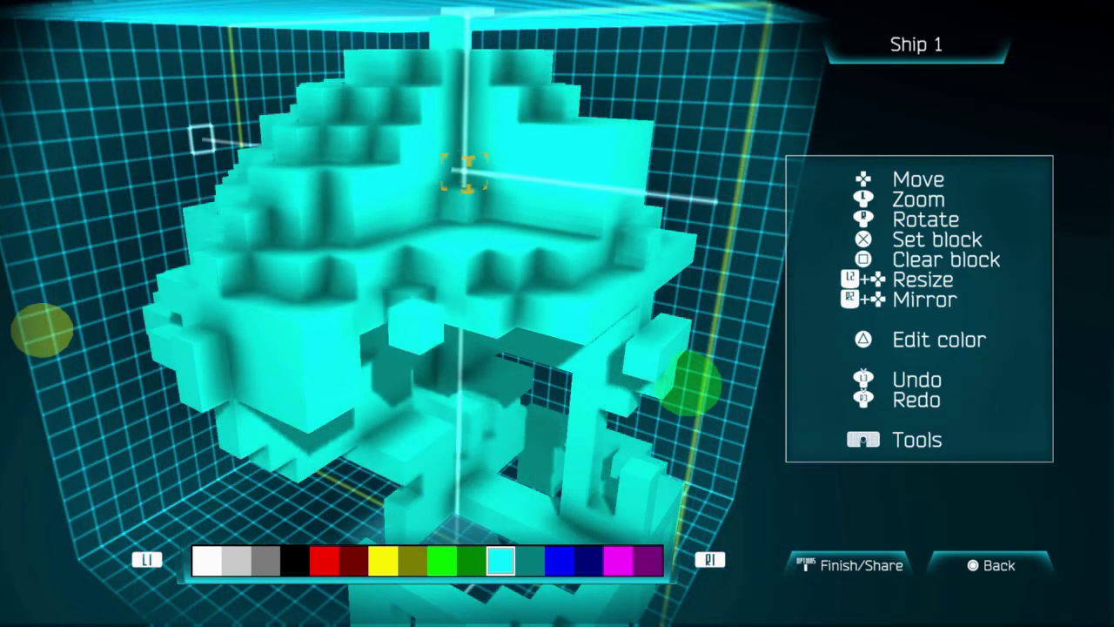
key(Up)
key(Up)
key(Down)
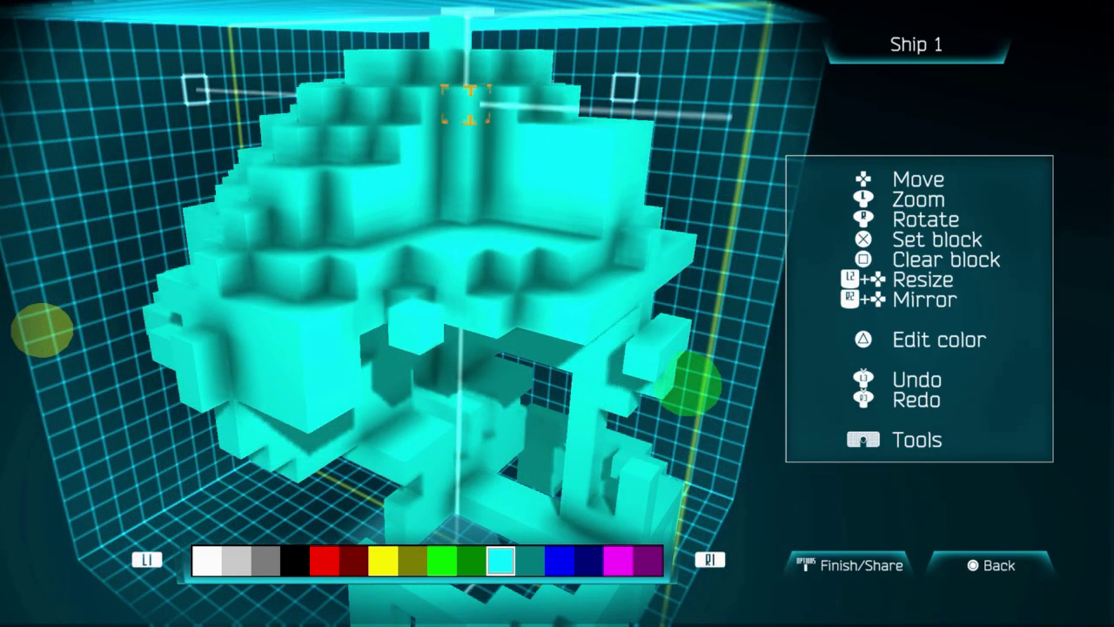
key(Right)
key(Down)
key(Down)
key(Right)
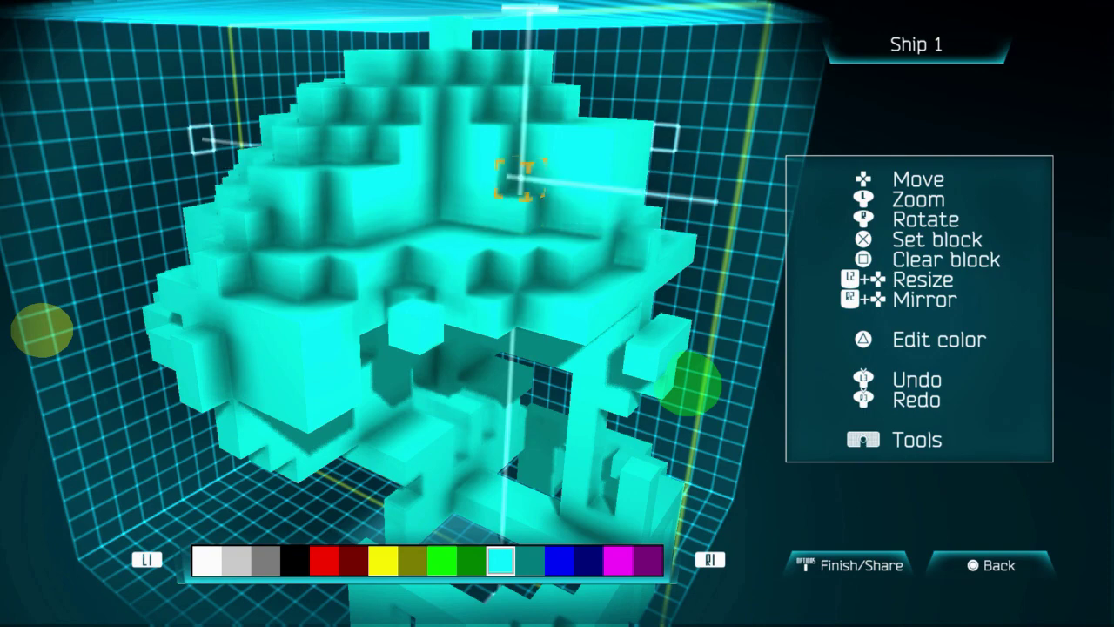
Extend this mirrored layer down and outward to the cranium's lower ledge, keeping its stepped outline.
key(Up)
key(Right)
key(Down)
key(Up)
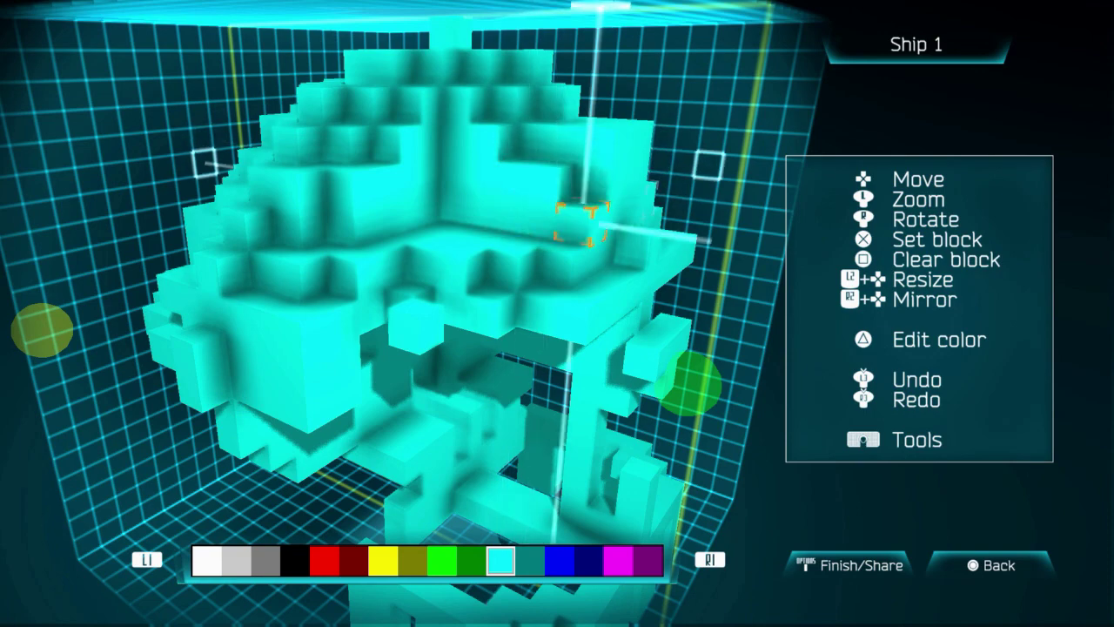
key(Right)
key(Up)
key(Left)
key(Up)
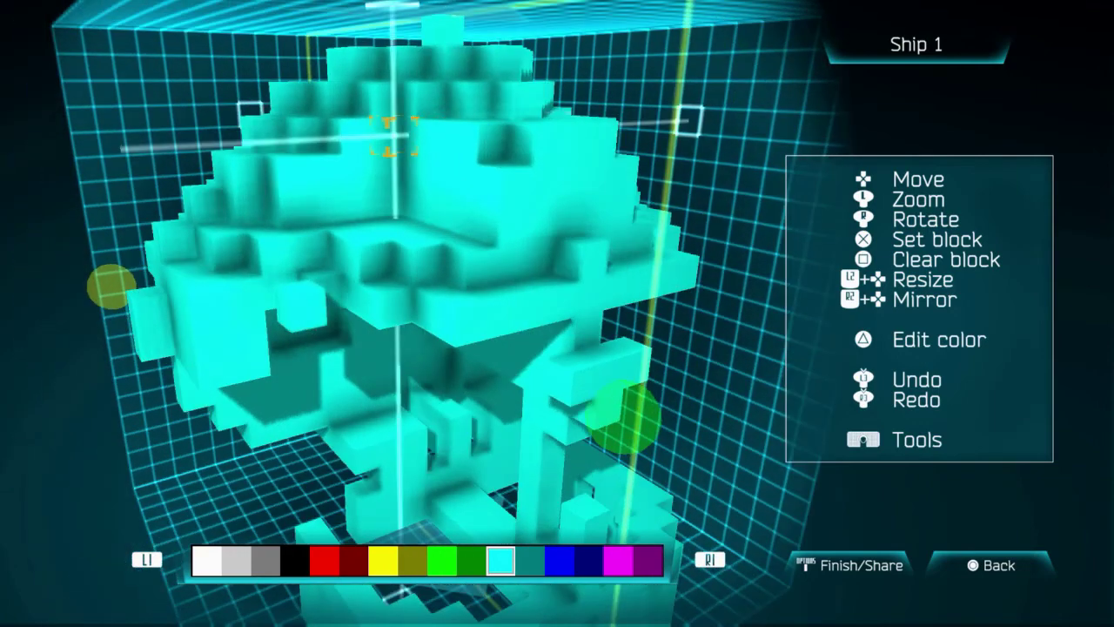
Fill the remaining inner corner on the face side of the cranium with mirrored cyan blocks, working outward in stepped columns.
key(Down)
key(Down)
key(Left)
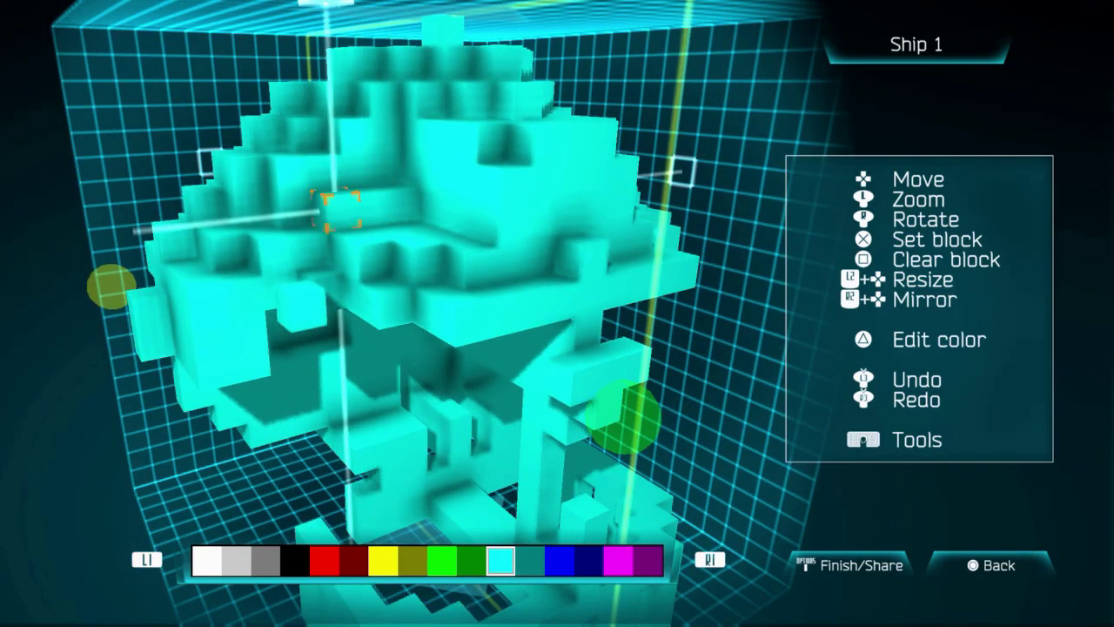
key(Up)
key(Right)
key(Right)
key(Up)
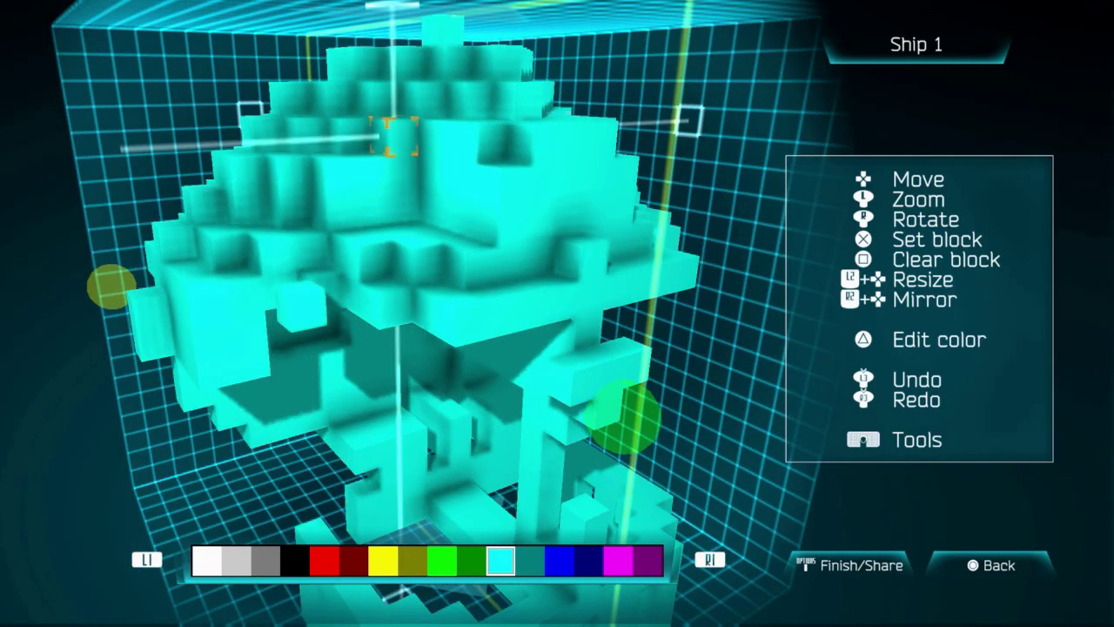
key(Right)
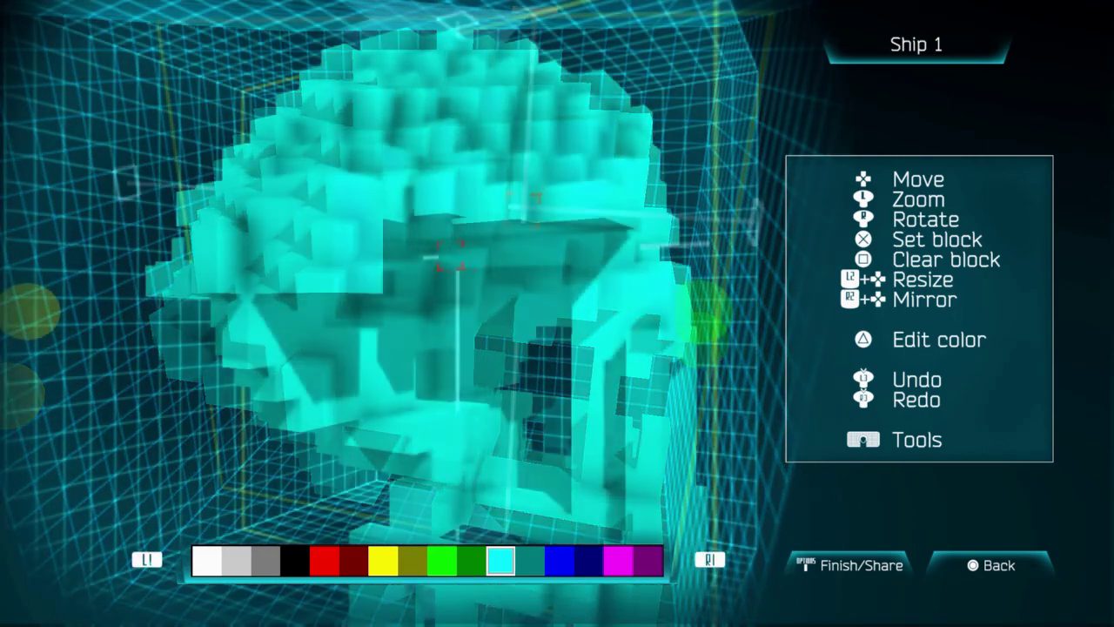
Lay mirrored cyan rows along the upper part of the face's inner side wall, beneath the cranium overhang.
key(Right)
key(Right)
key(Right)
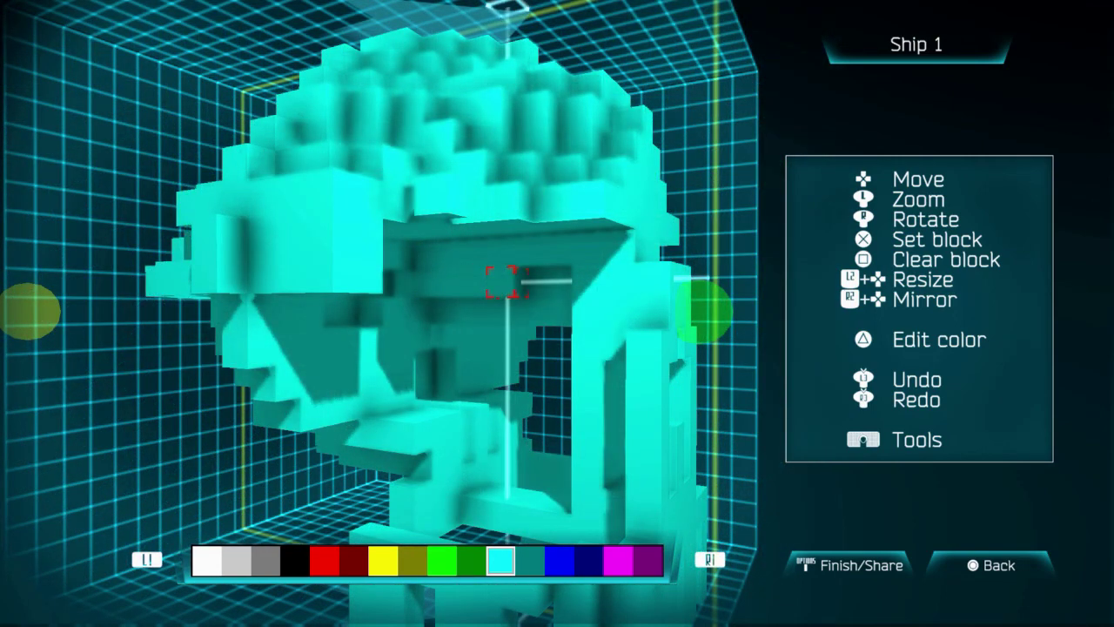
key(Left)
key(Left)
key(Left)
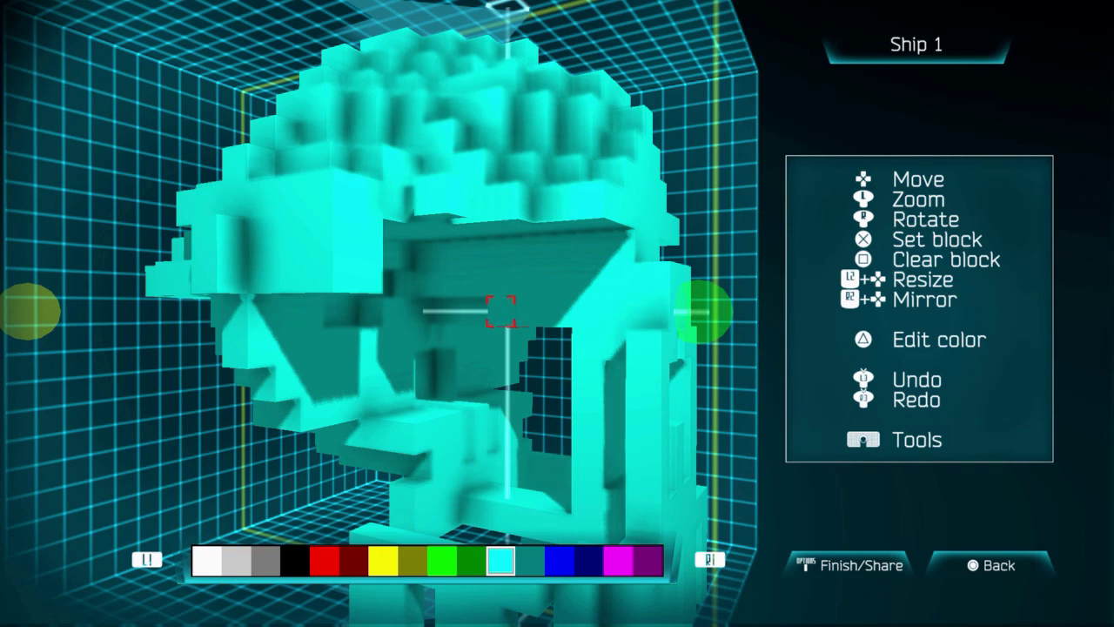
key(Right)
key(Right)
key(Right)
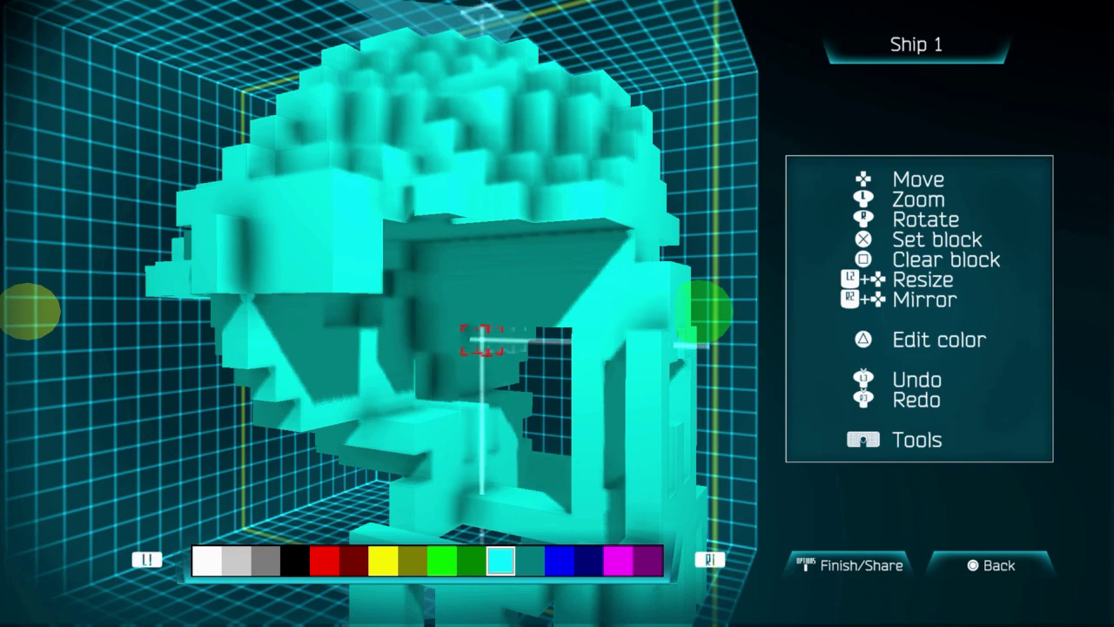
Continue the mirrored side wall downward, covering the upper part of the opening between the jaw and the face.
key(Down)
key(Left)
key(Left)
key(Left)
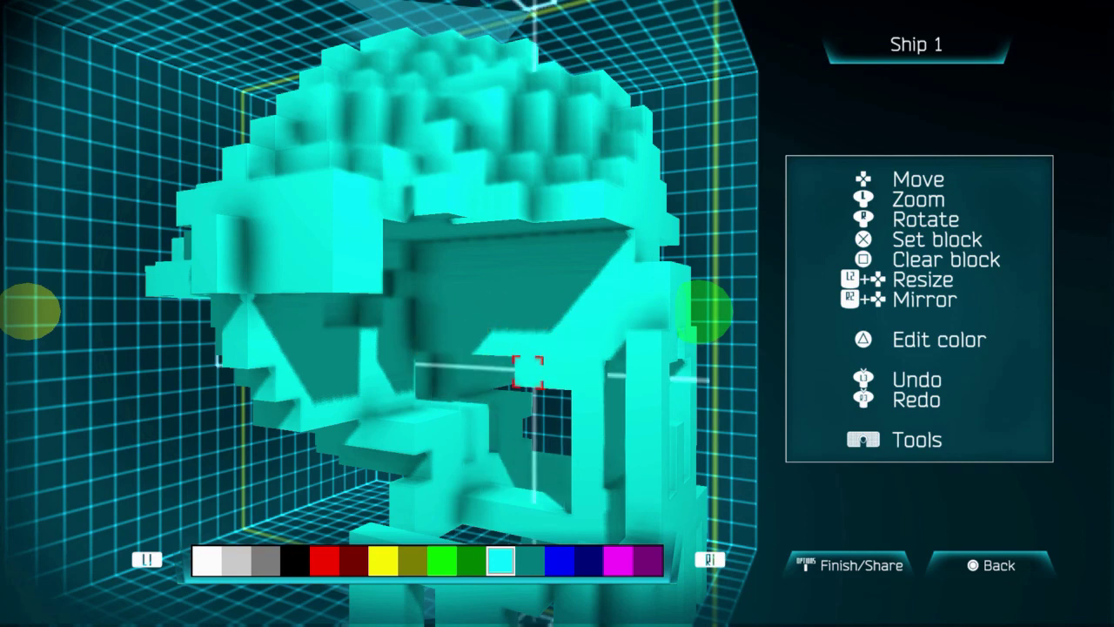
key(Down)
key(Right)
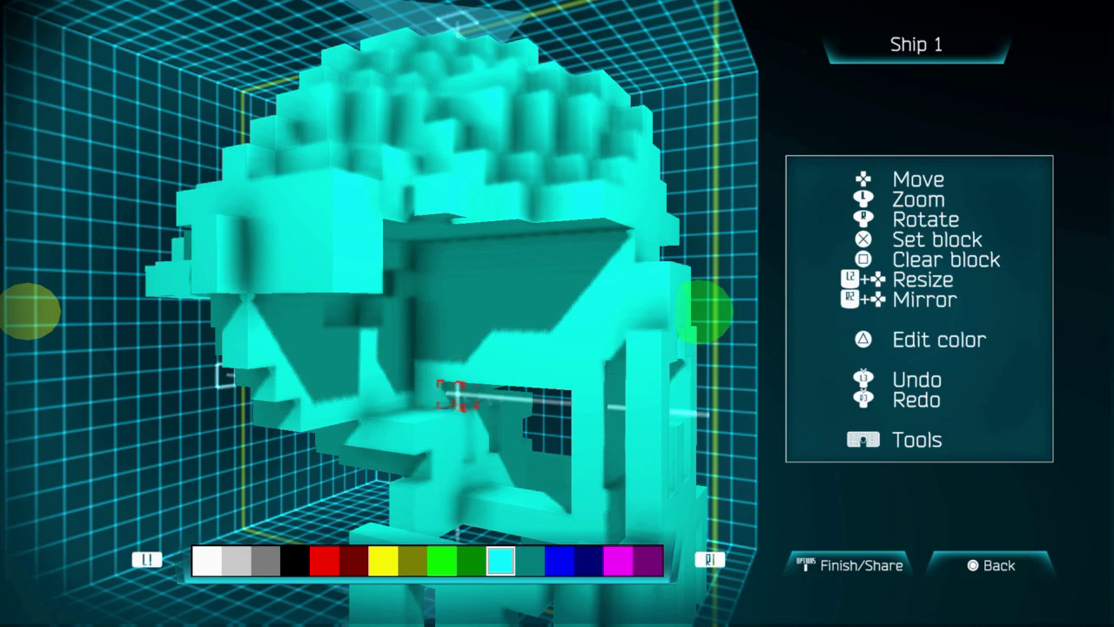
Close the rest of the side opening with mirrored cyan rows down to the base of the jaw.
key(Right)
key(Right)
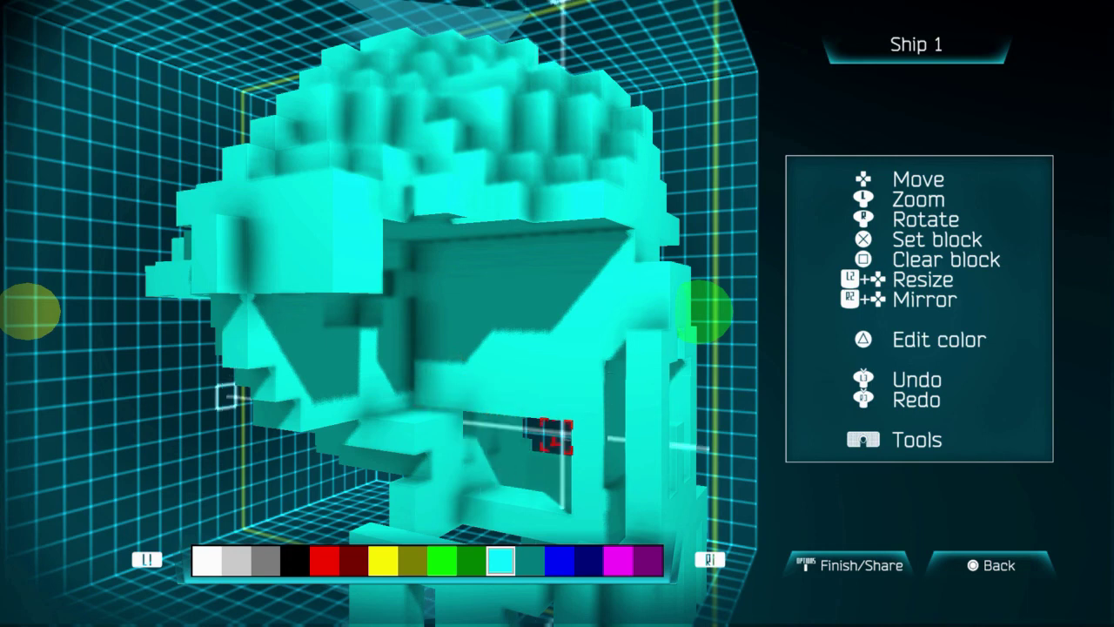
key(Left)
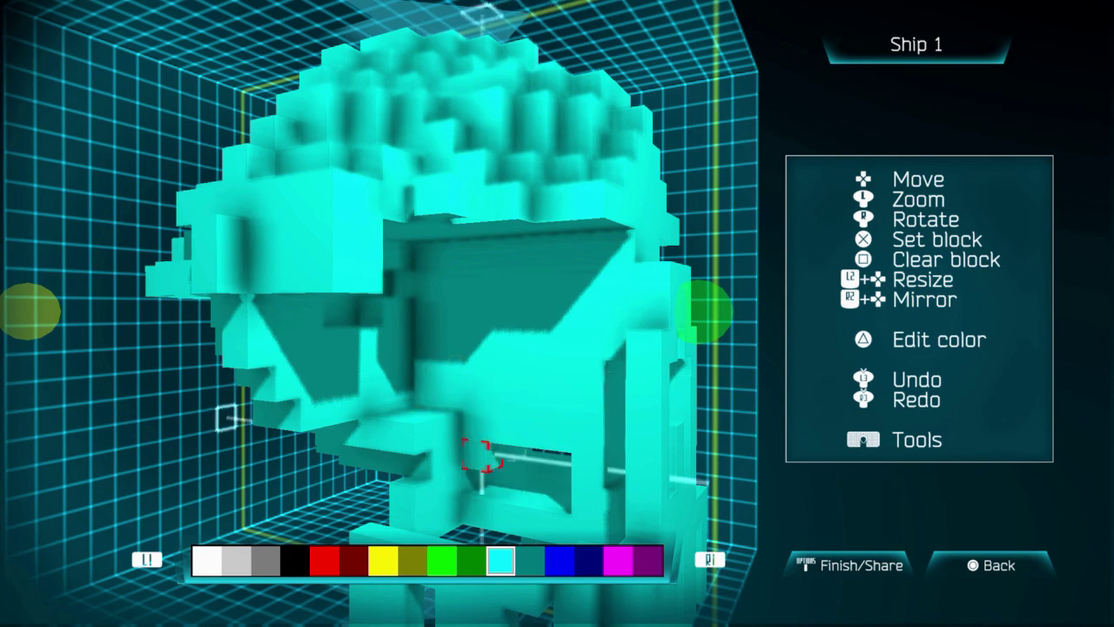
key(Right)
key(Right)
key(Down)
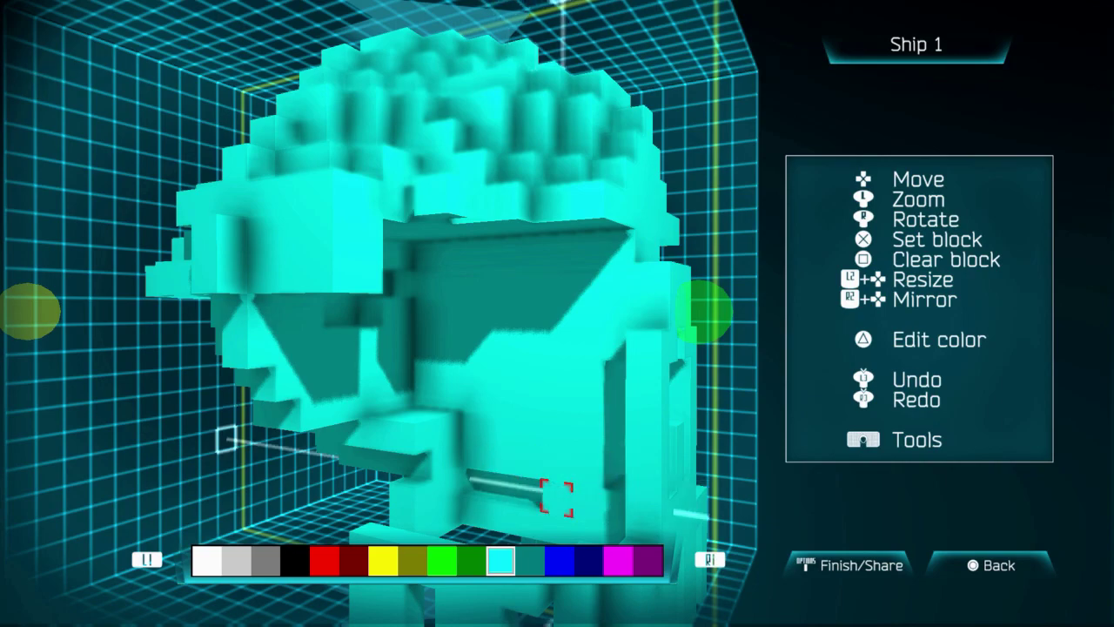
Thicken the upper face wall below the eye socket with mirrored cyan rows, including a projecting cheek ledge.
key(Right)
key(Left)
key(Right)
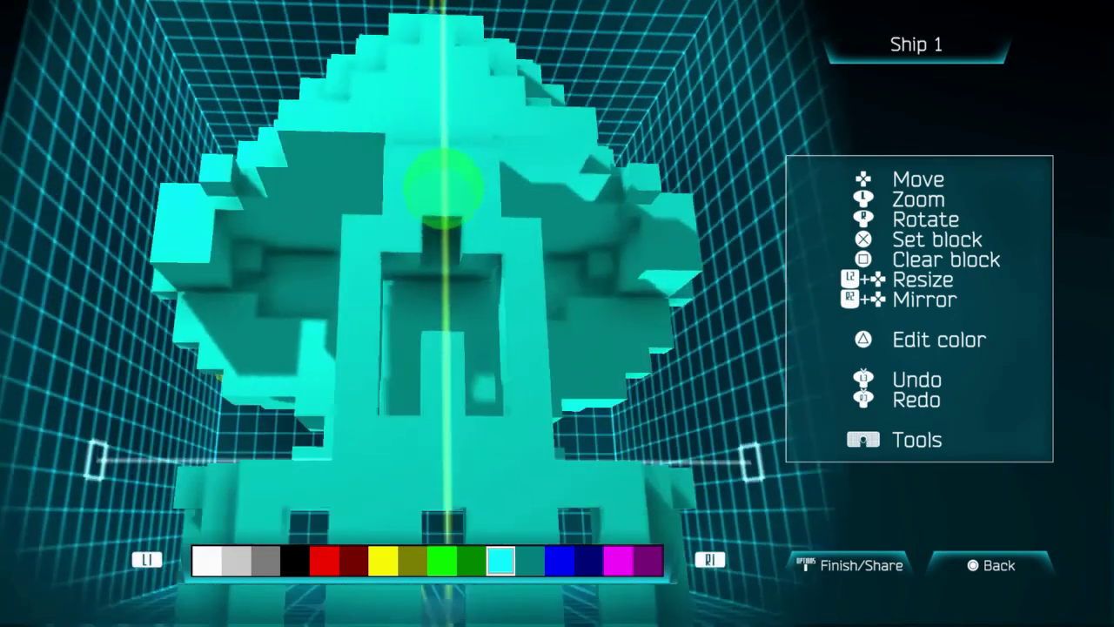
key(Right)
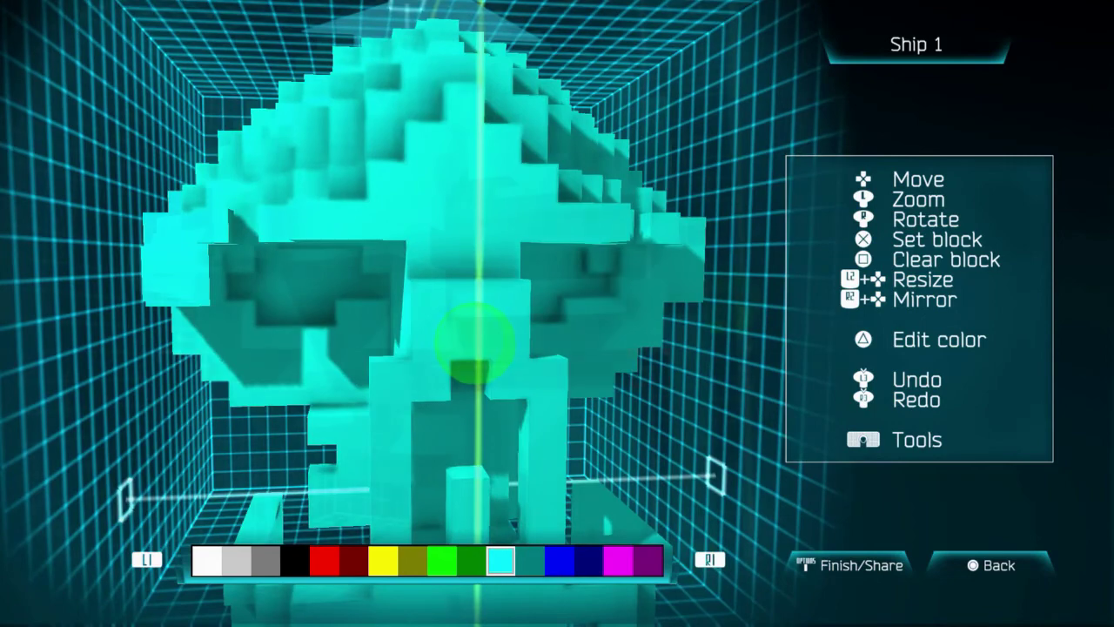
key(Left)
key(Left)
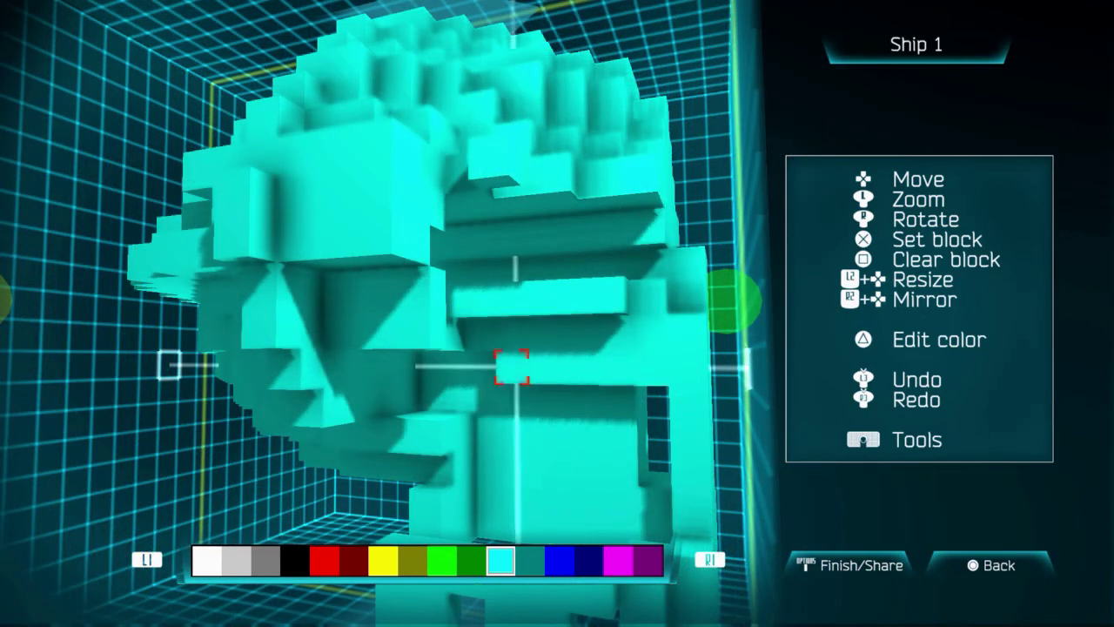
Extend the thickened face wall downward with full mirrored cyan rows from the rear of the jaw to its front edge.
key(Down)
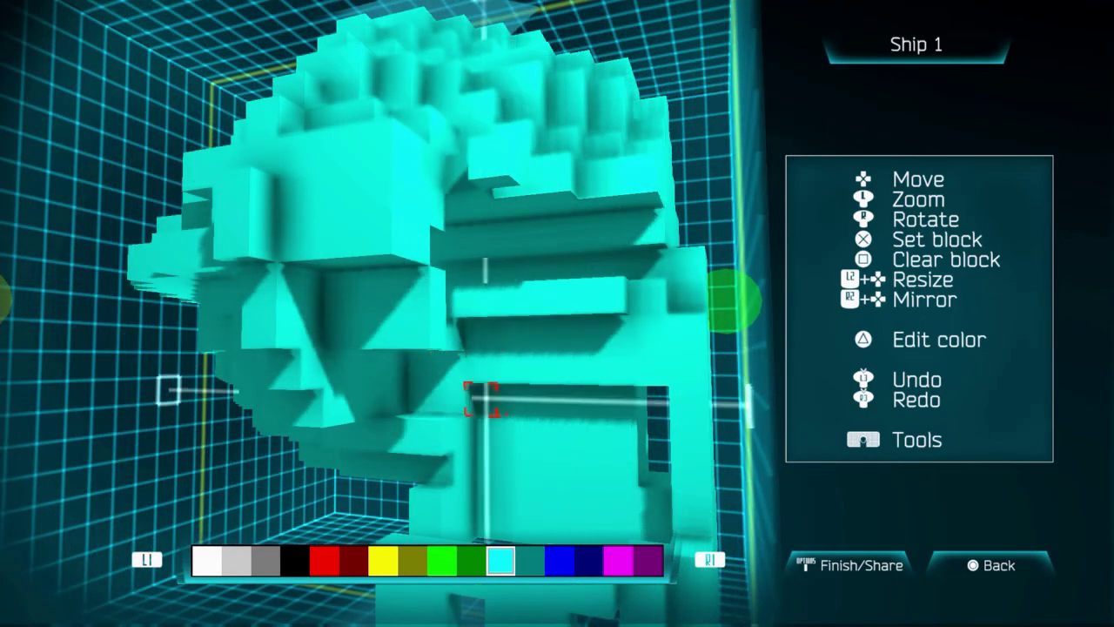
key(Right)
key(Right)
key(Right)
key(Right)
key(Right)
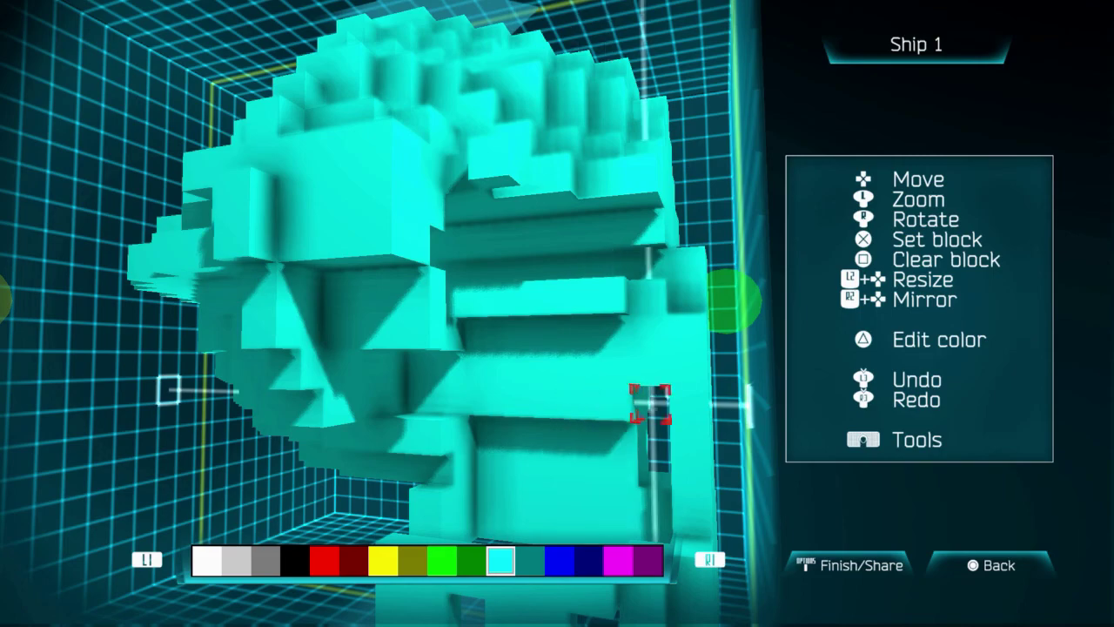
key(Right)
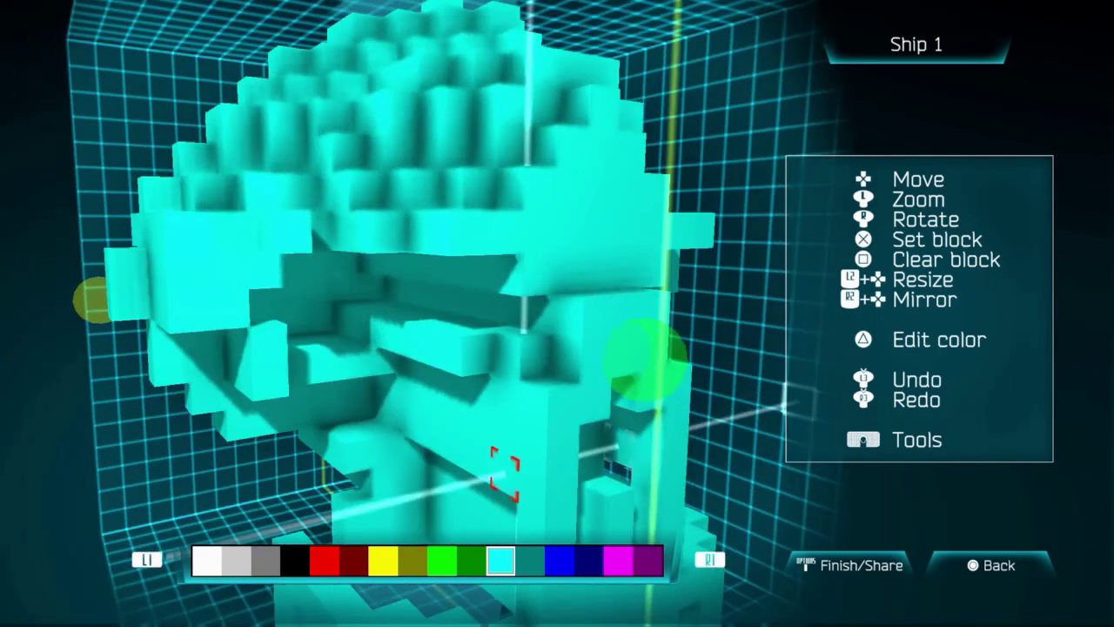
key(Right)
key(Right)
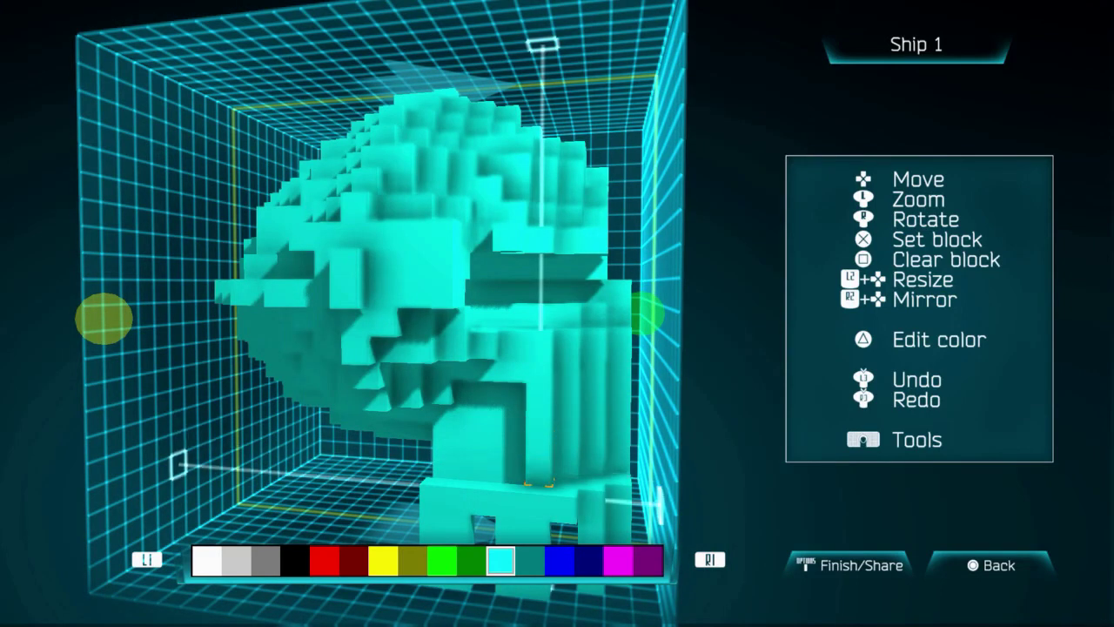
Add mirrored cyan blocks up the rear edge of the jaw's side recess and along its upper edge.
key(Left)
key(Left)
key(Left)
key(Up)
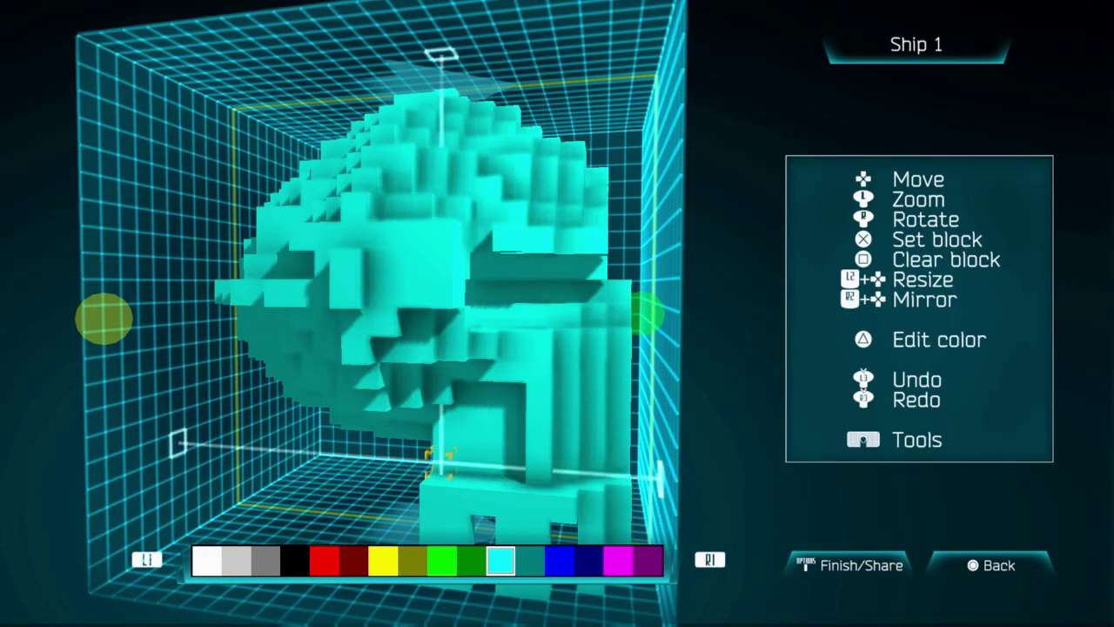
key(Up)
key(Up)
key(Up)
key(Right)
key(Right)
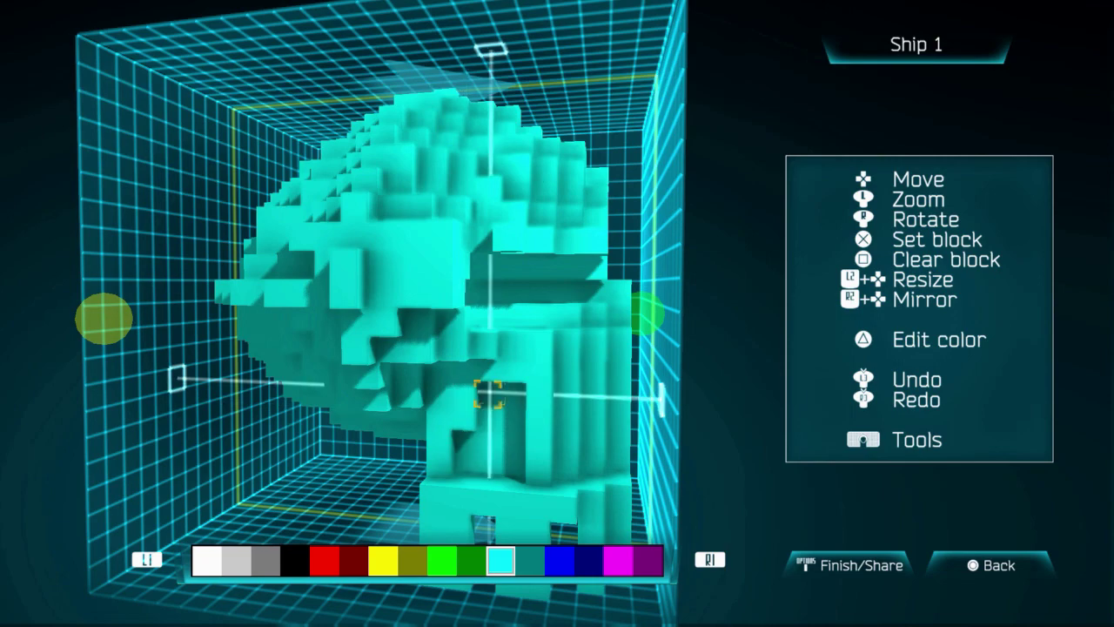
Fill the rest of the jaw's side recess with mirrored cyan rows down to the base.
key(Right)
key(Down)
key(Down)
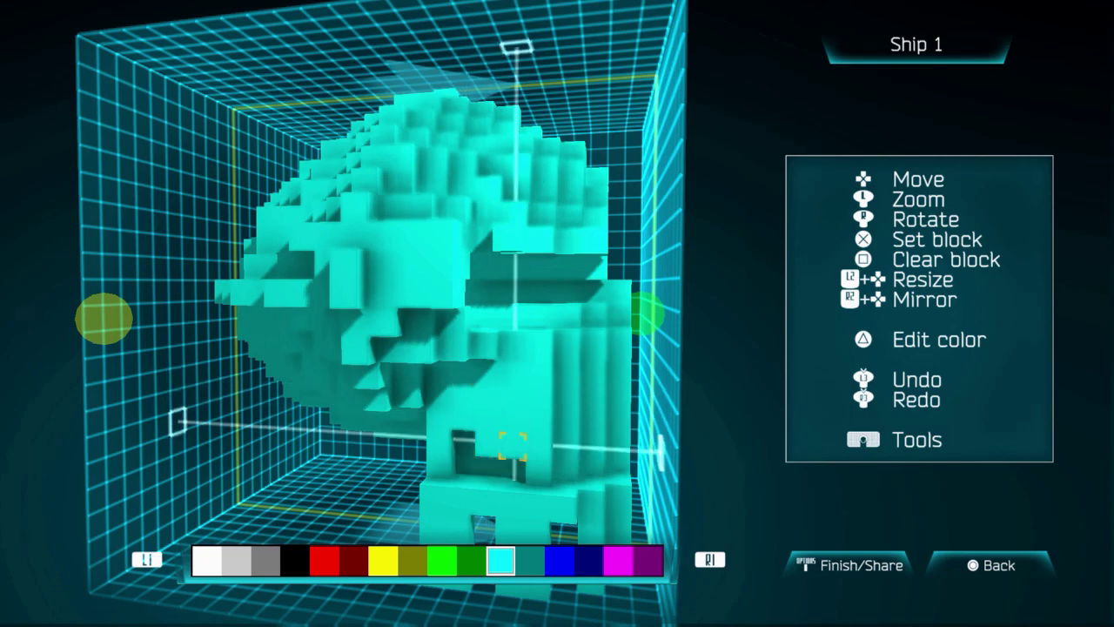
key(Down)
key(Left)
key(Left)
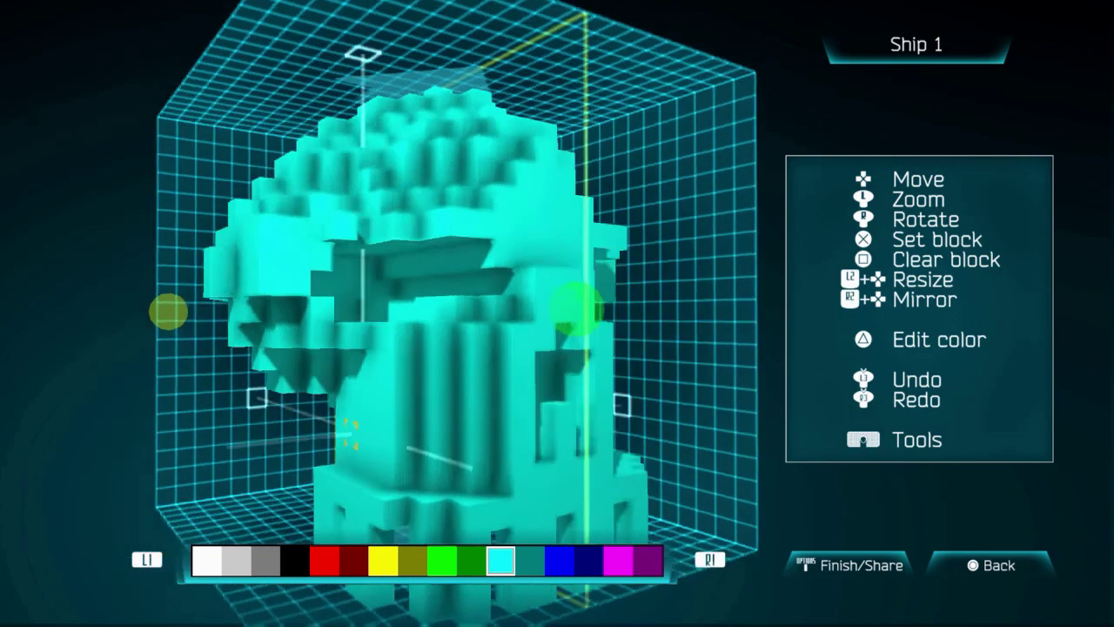
Lay a mirrored cyan row across the back of the skull where the cranium meets the neck.
key(Up)
scroll(435, 314, down, 3)
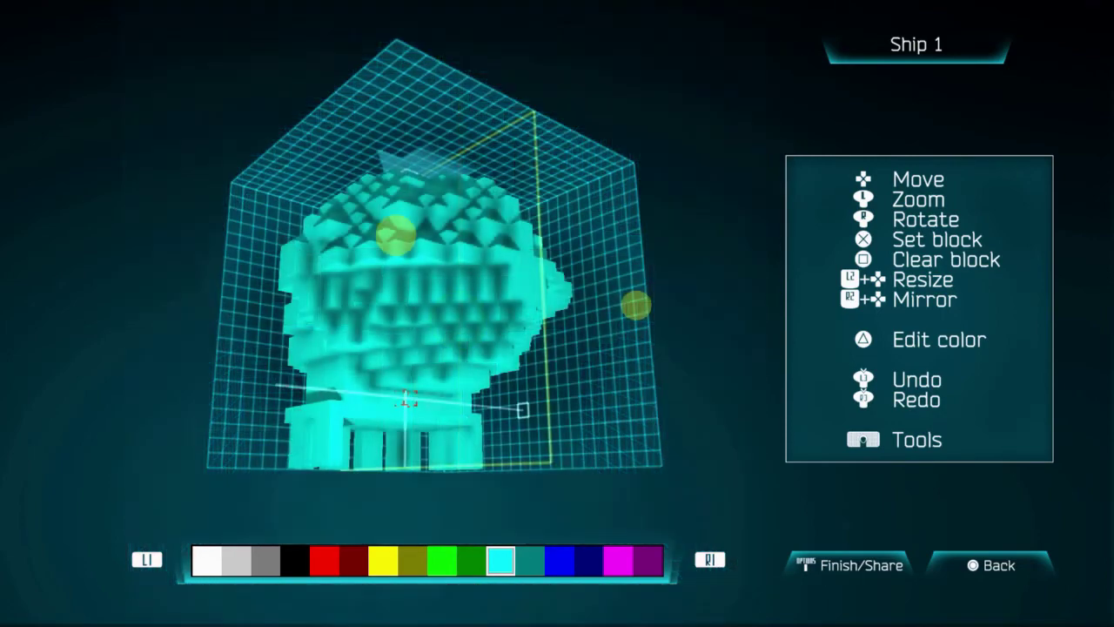
key(Left)
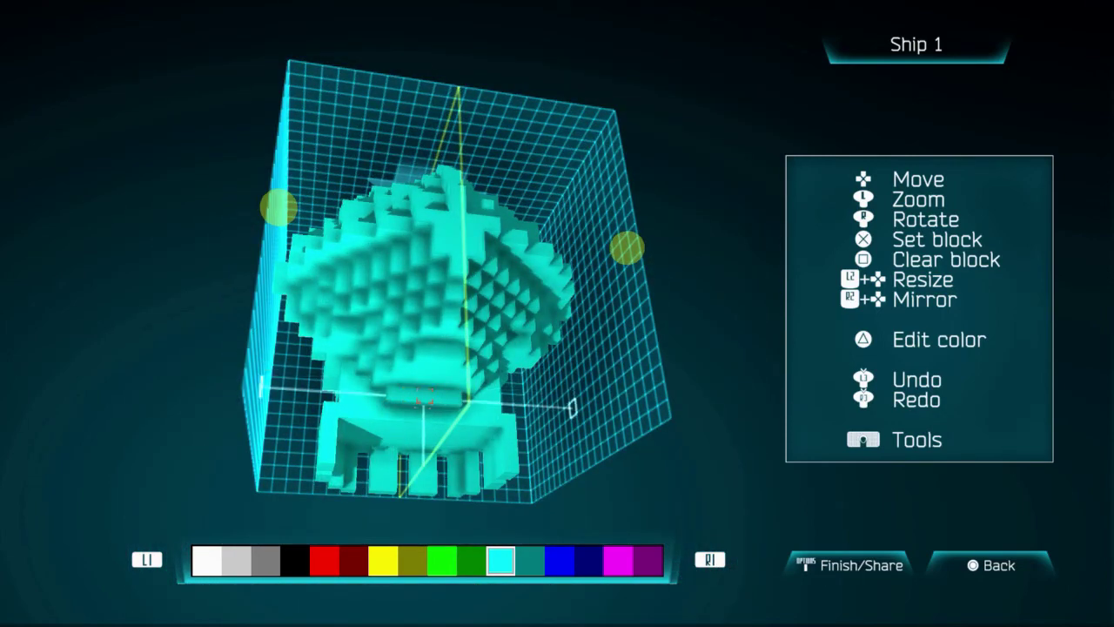
key(Up)
key(Down)
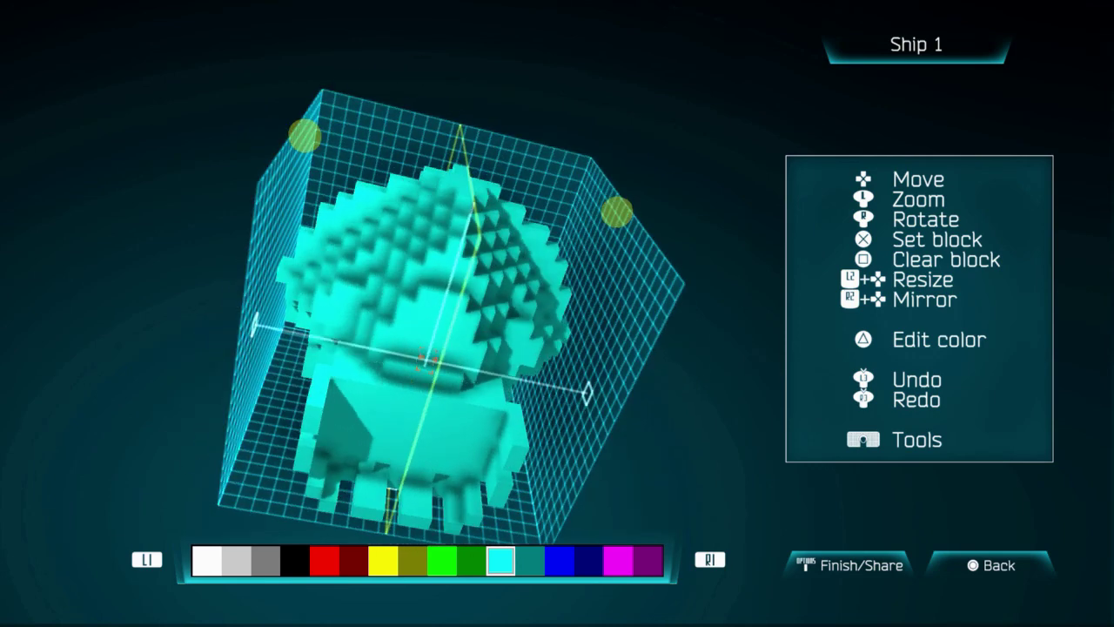
Build stepped, mirrored cyan columns up the cranium's rear underside from the row above the neck.
key(Up)
key(Up)
key(Up)
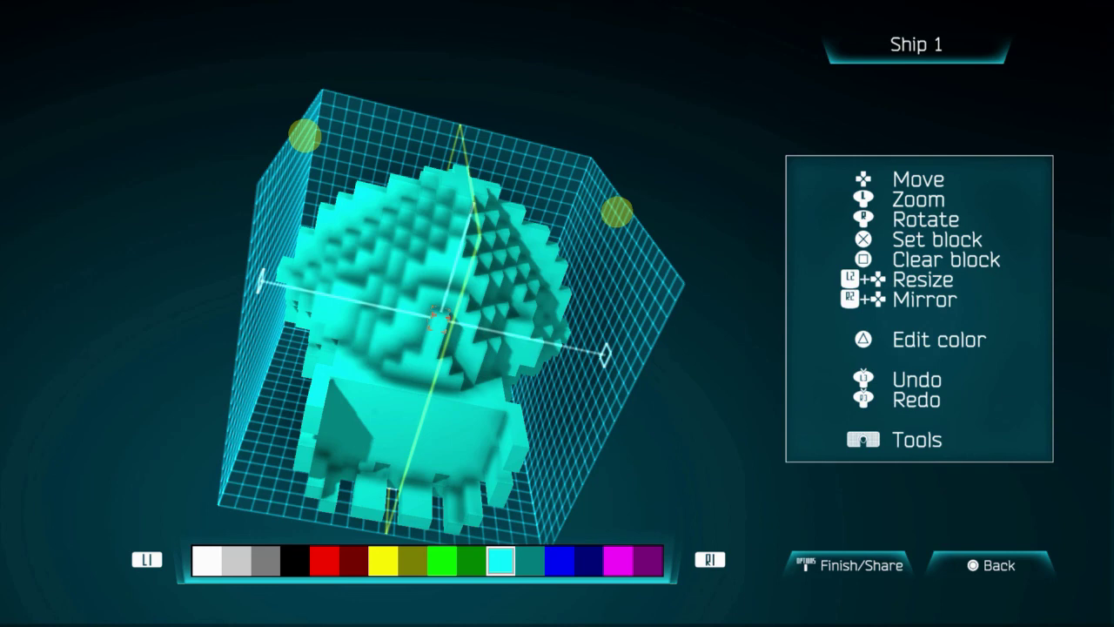
key(Down)
key(Down)
key(Down)
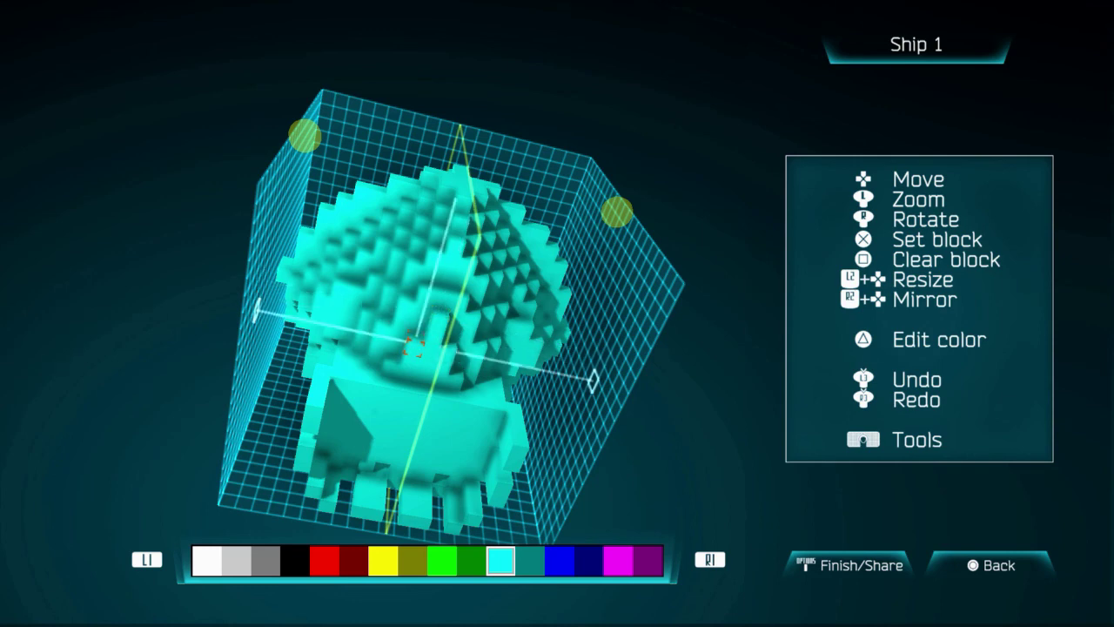
Fill in more mirrored cyan blocks beside these columns to round the cranium's rear underside toward the neck.
key(Up)
key(Down)
key(Down)
key(Right)
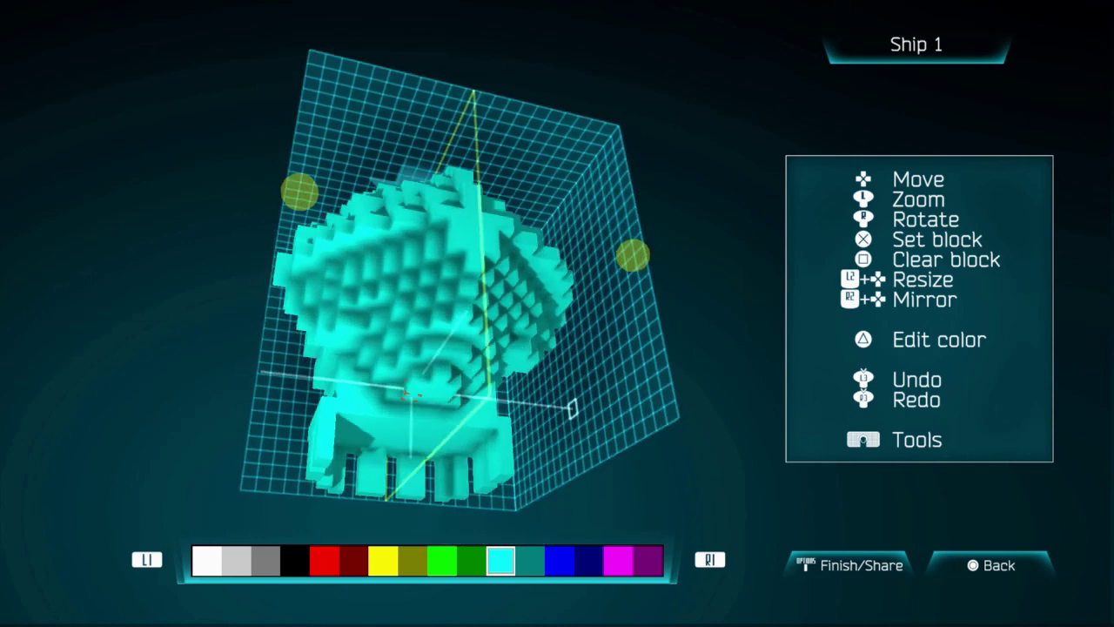
key(Left)
key(Right)
key(Up)
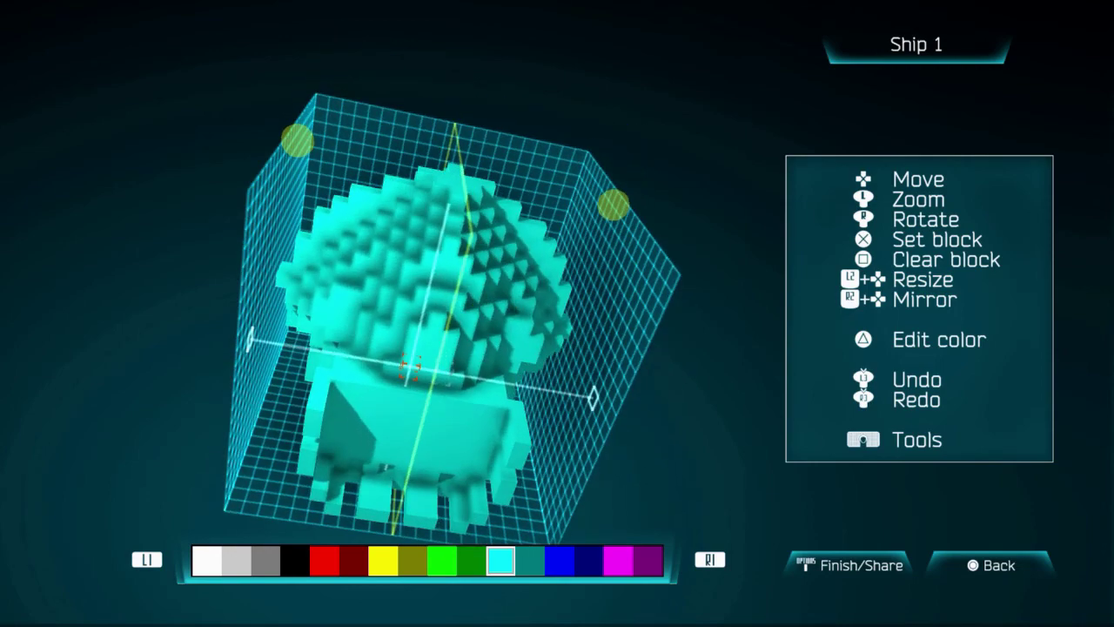
key(Right)
key(Left)
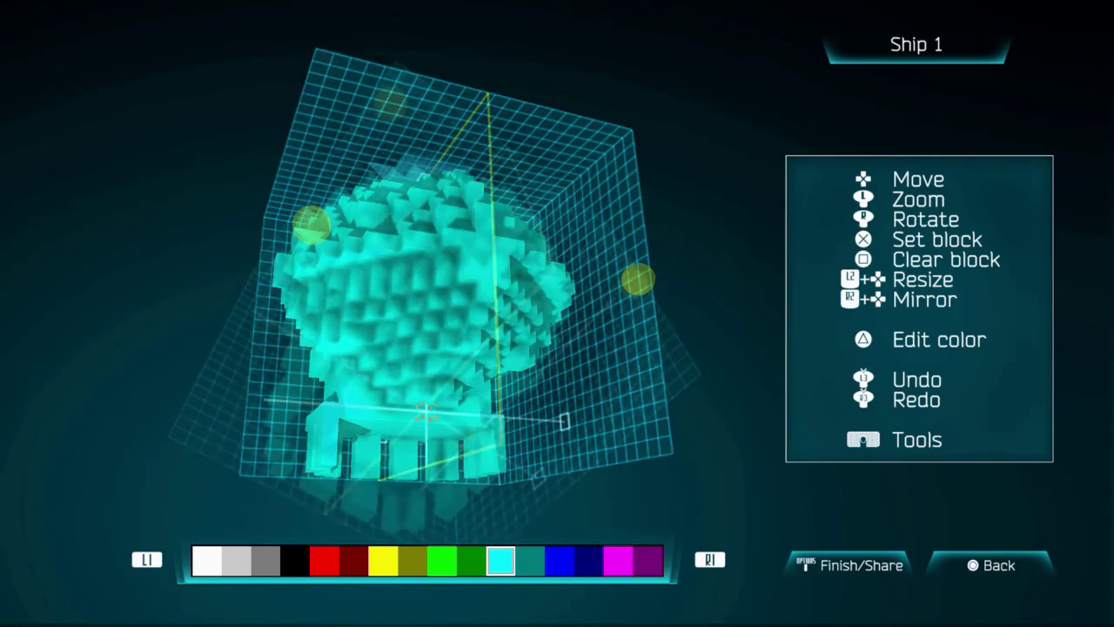
Fill in mirrored cyan blocks along the jaw's rear inner edge, from the side walls toward the centre.
key(Right)
key(Left)
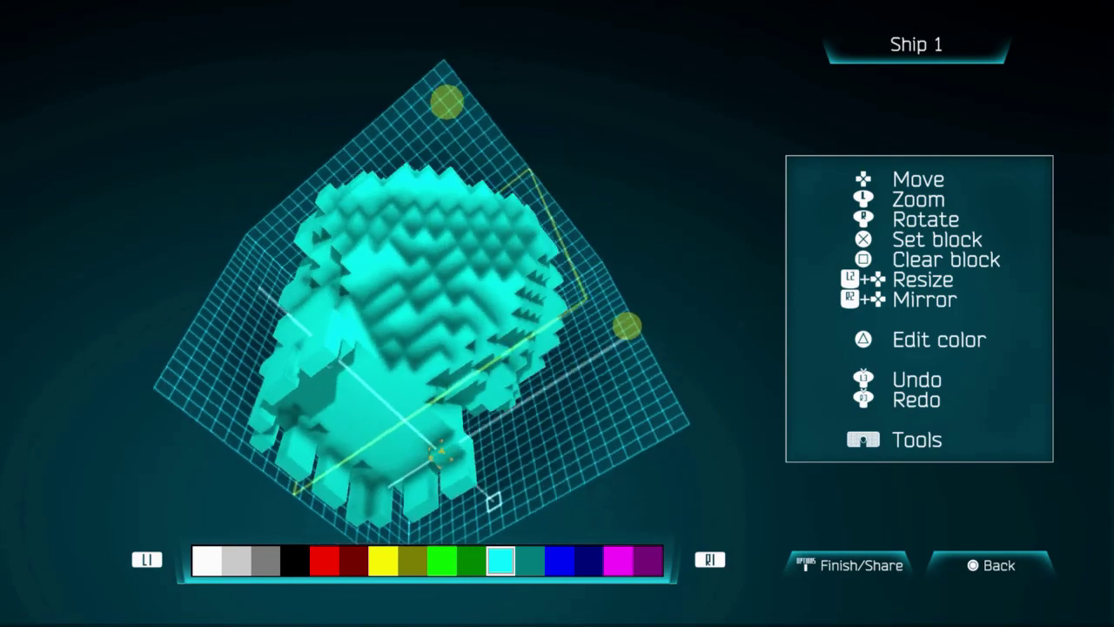
key(Up)
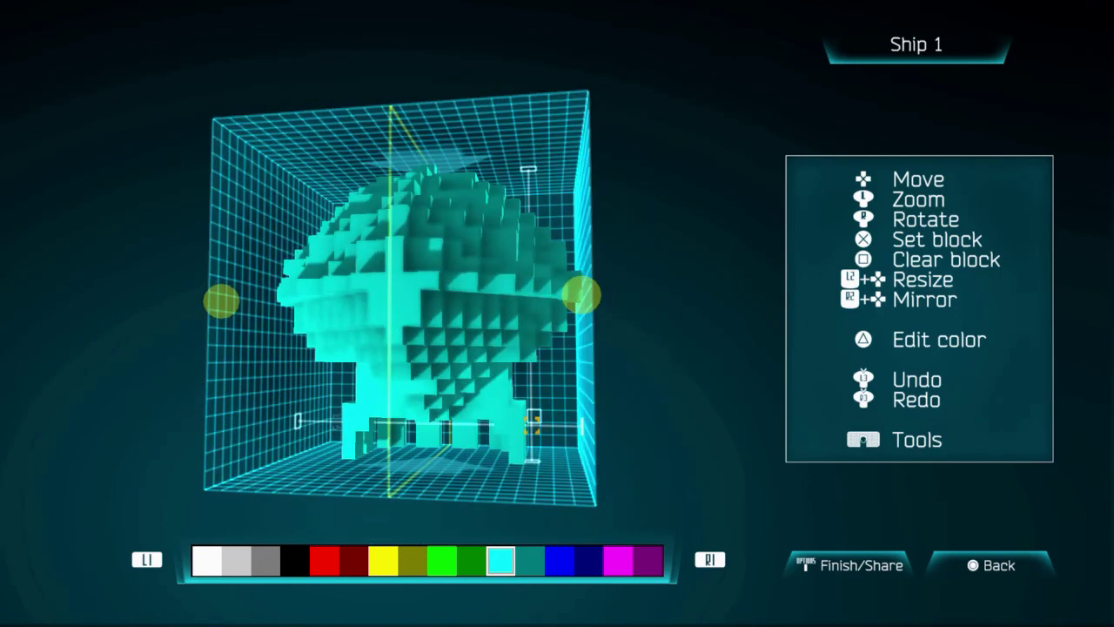
key(Left)
key(Down)
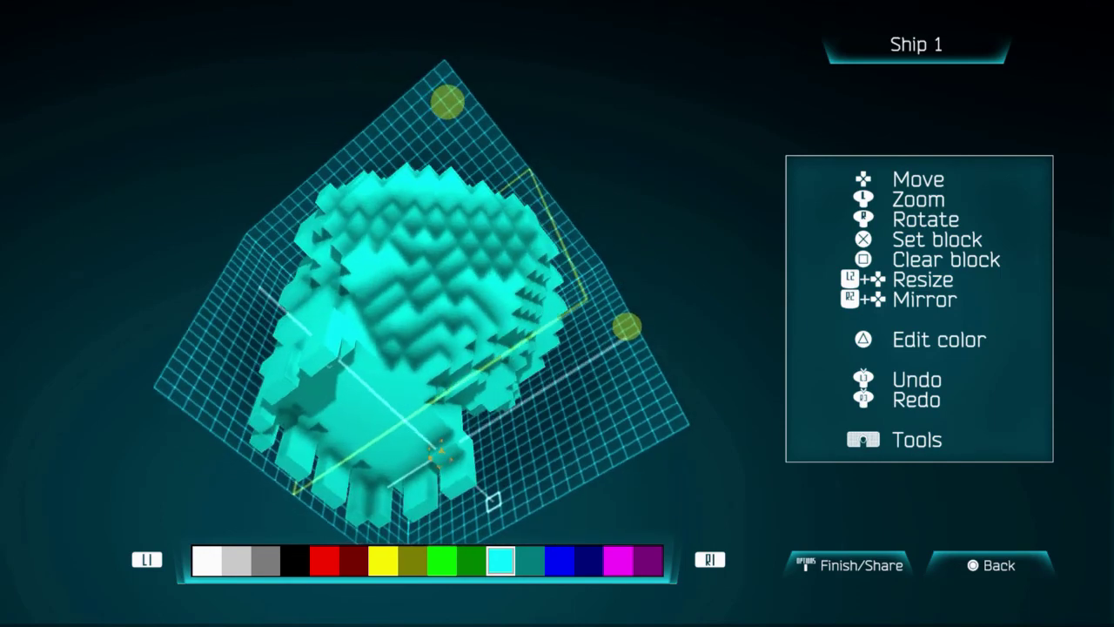
key(Down)
key(Down)
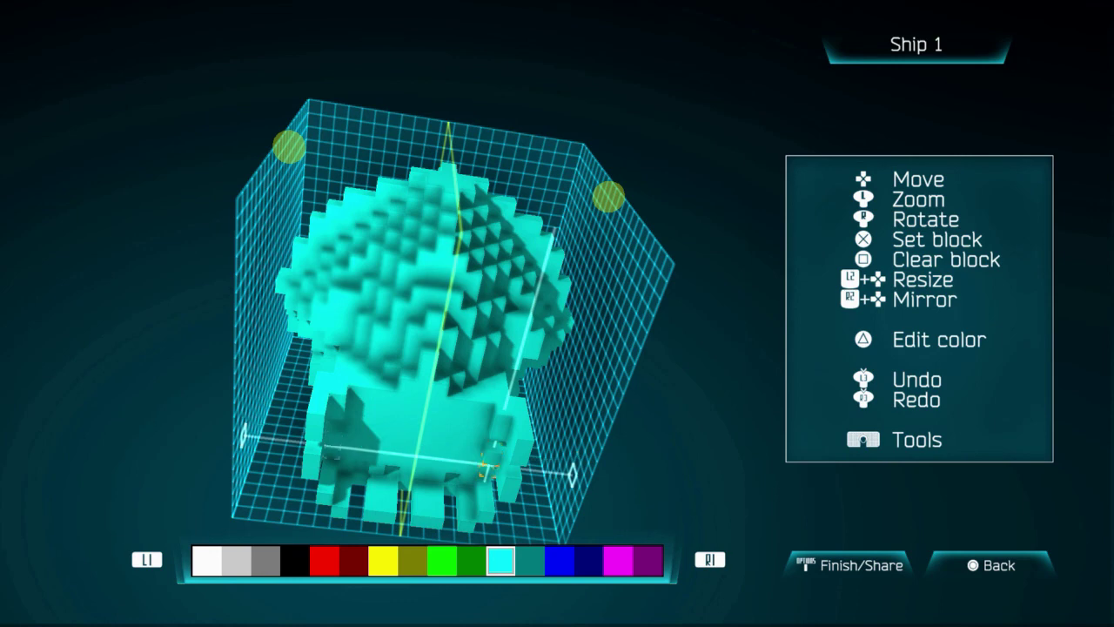
key(Down)
key(Down)
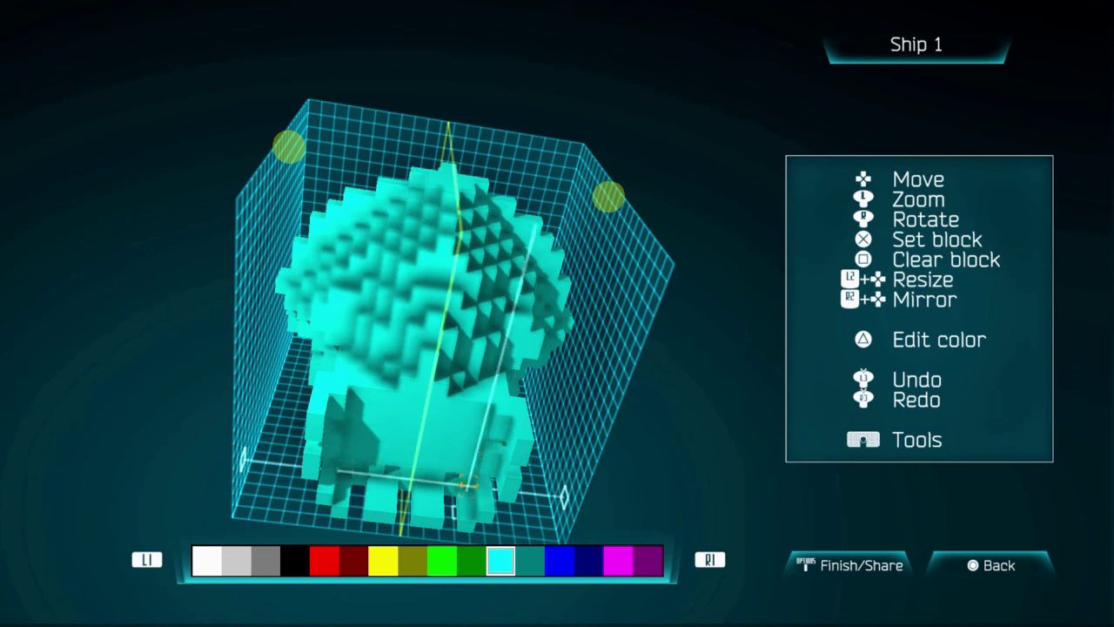
key(Left)
key(Left)
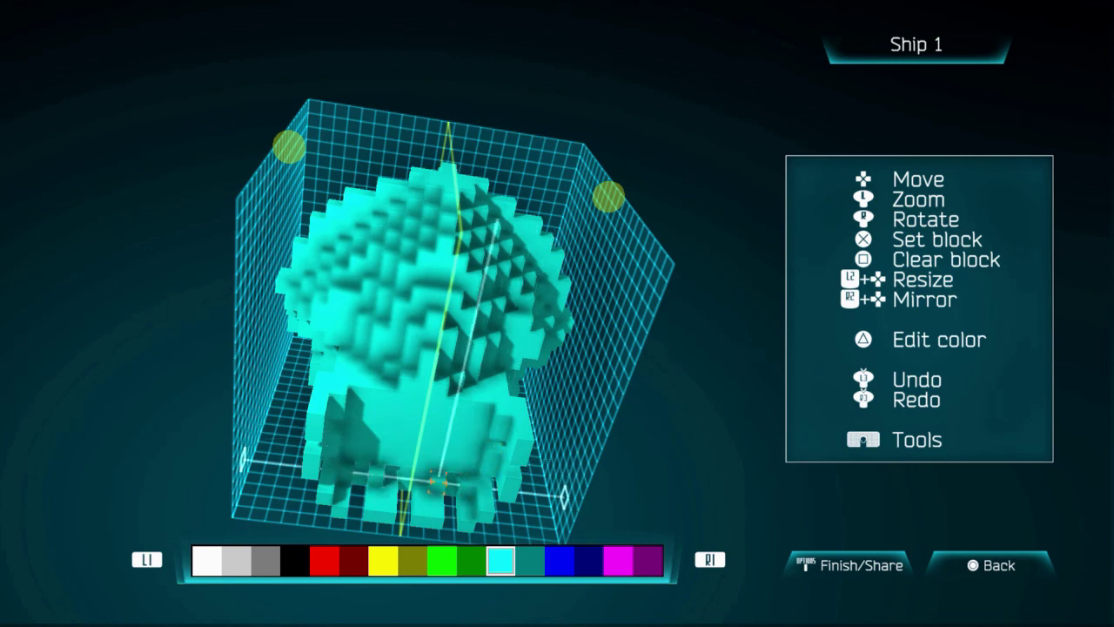
Place two stacked black blocks at the back of the nose cavity, in its upper centre.
scroll(452, 322, up, 5)
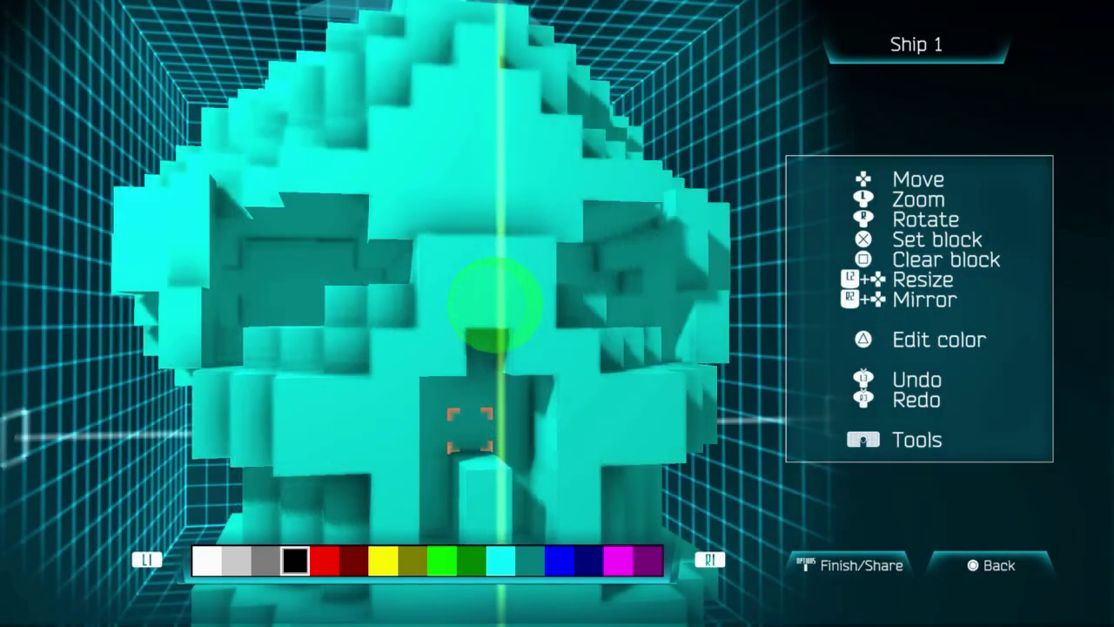
key(Return)
key(Up)
key(Return)
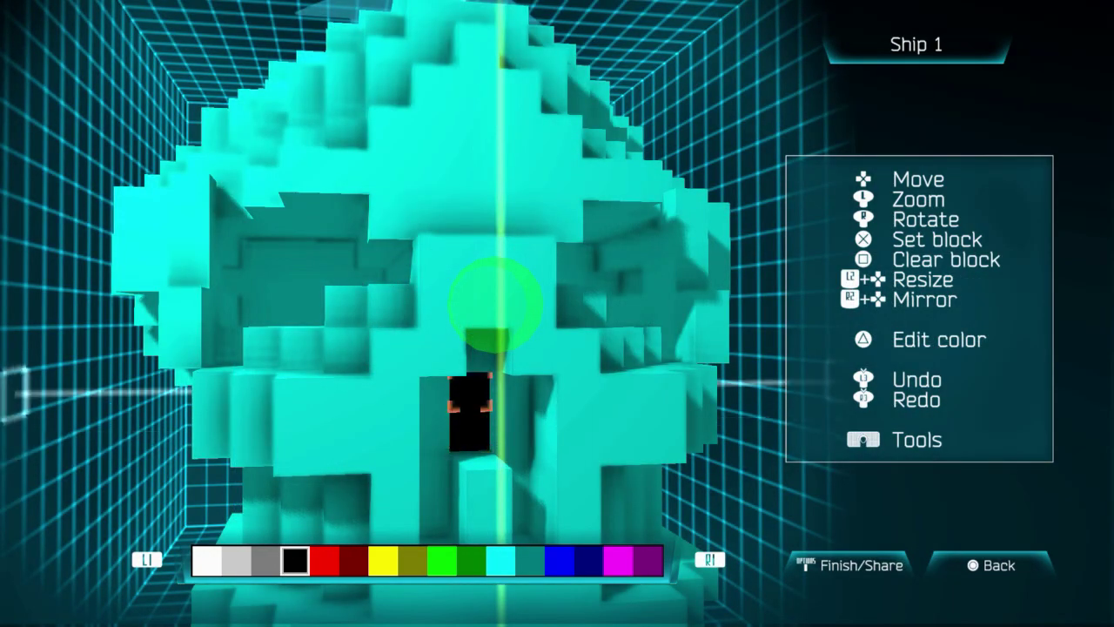
key(Up)
key(Right)
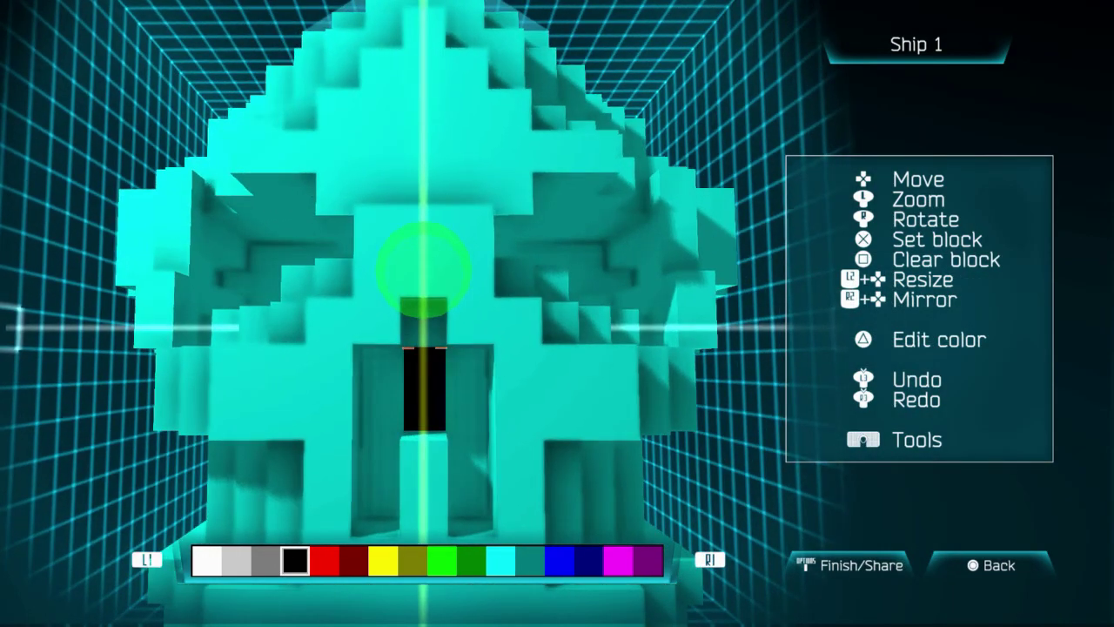
key(Right)
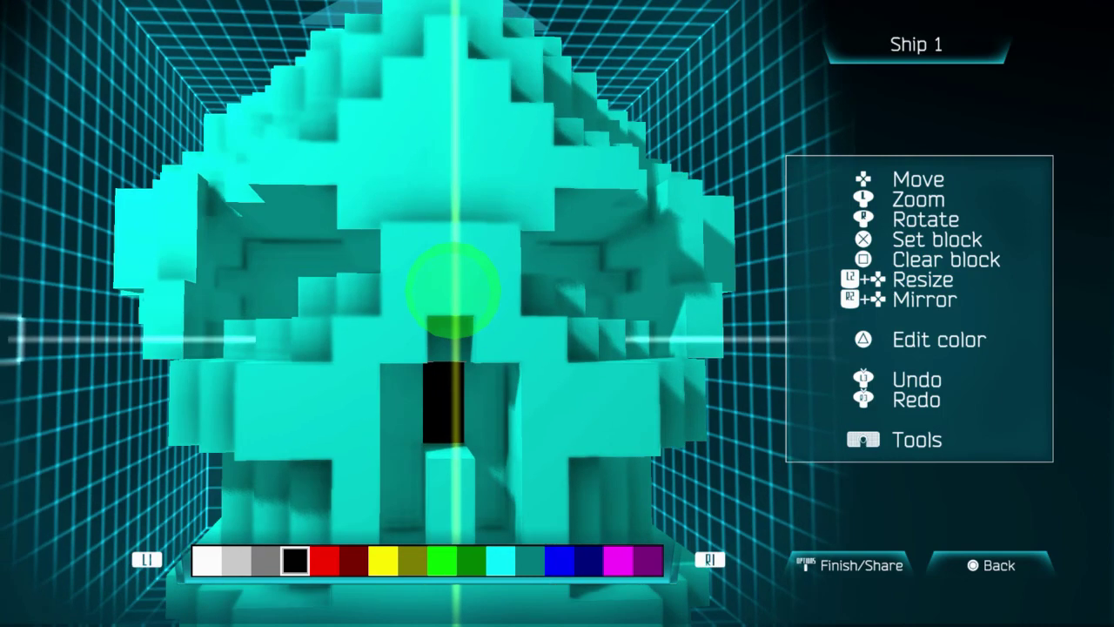
key(Down)
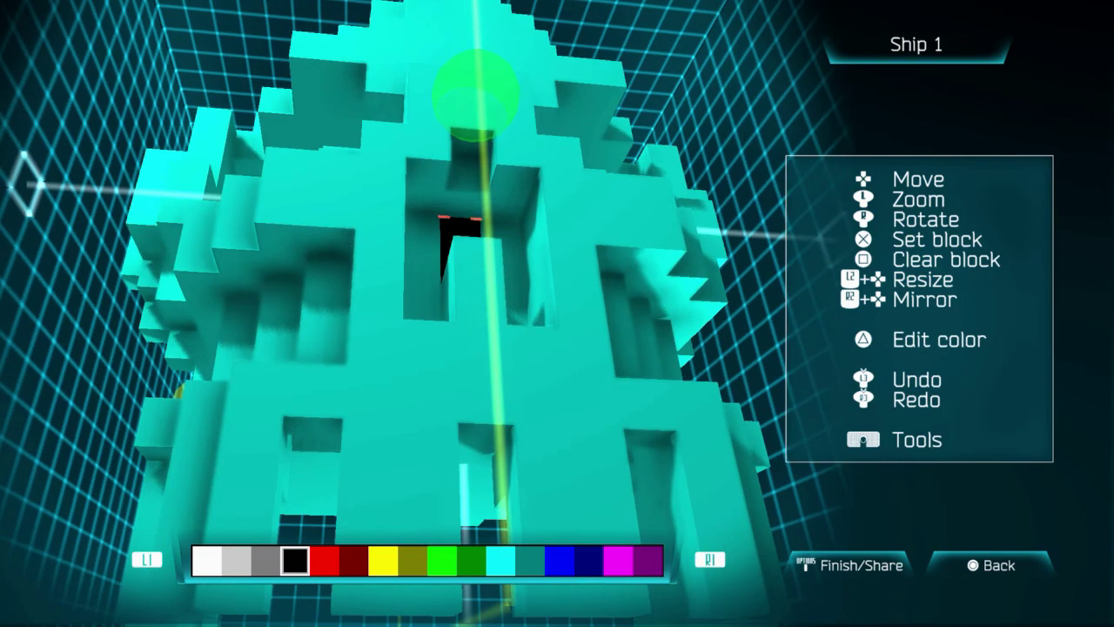
key(Up)
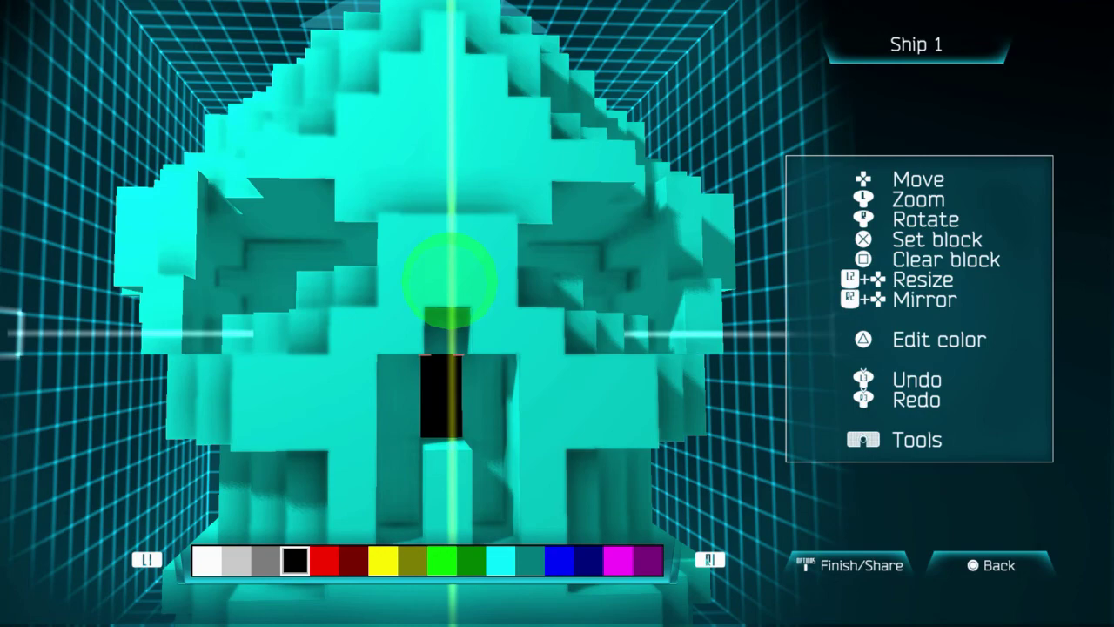
Add mirrored black columns on both sides of the nose cavity's back wall, down to its base.
key(Down)
key(Return)
key(Down)
key(Return)
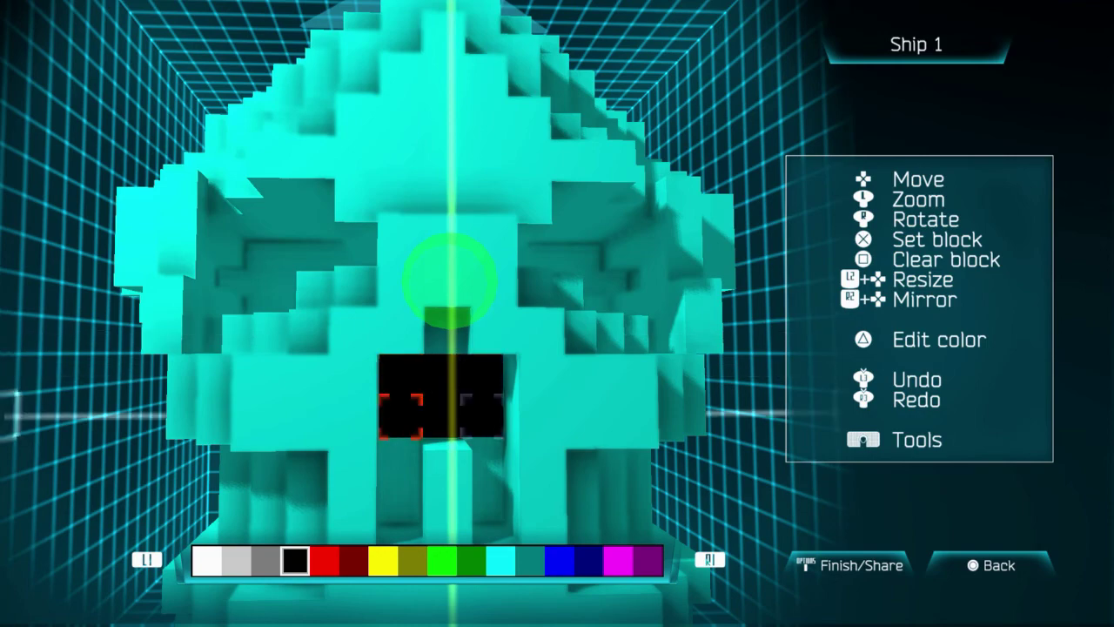
key(Down)
key(Return)
key(Down)
key(Return)
key(Up)
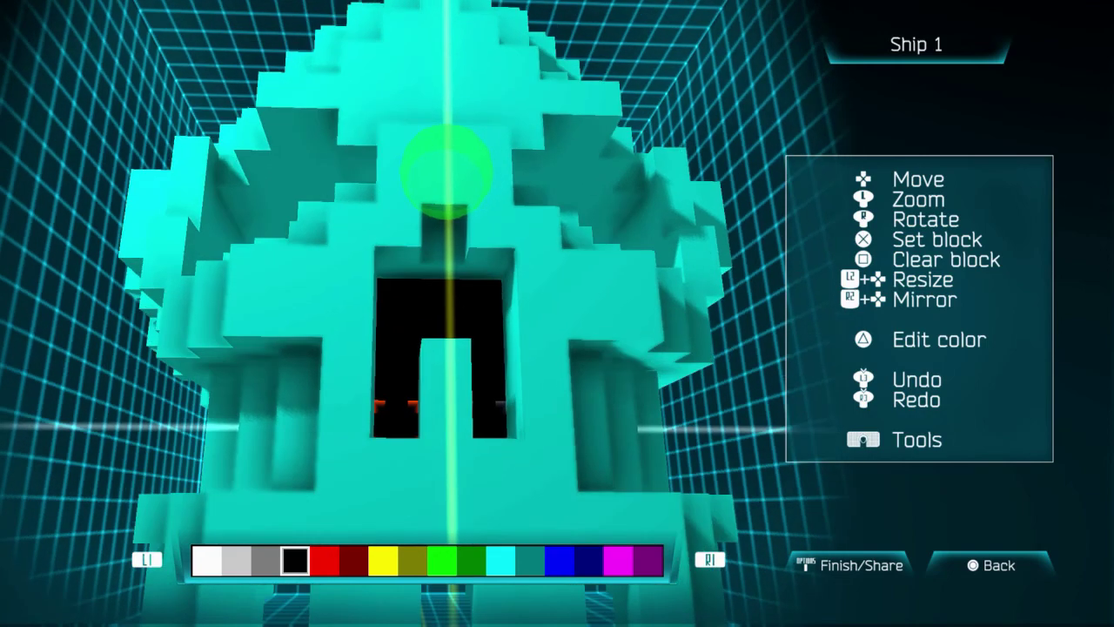
Place a black block in the narrow notch above the nose cavity.
key(Left)
key(Right)
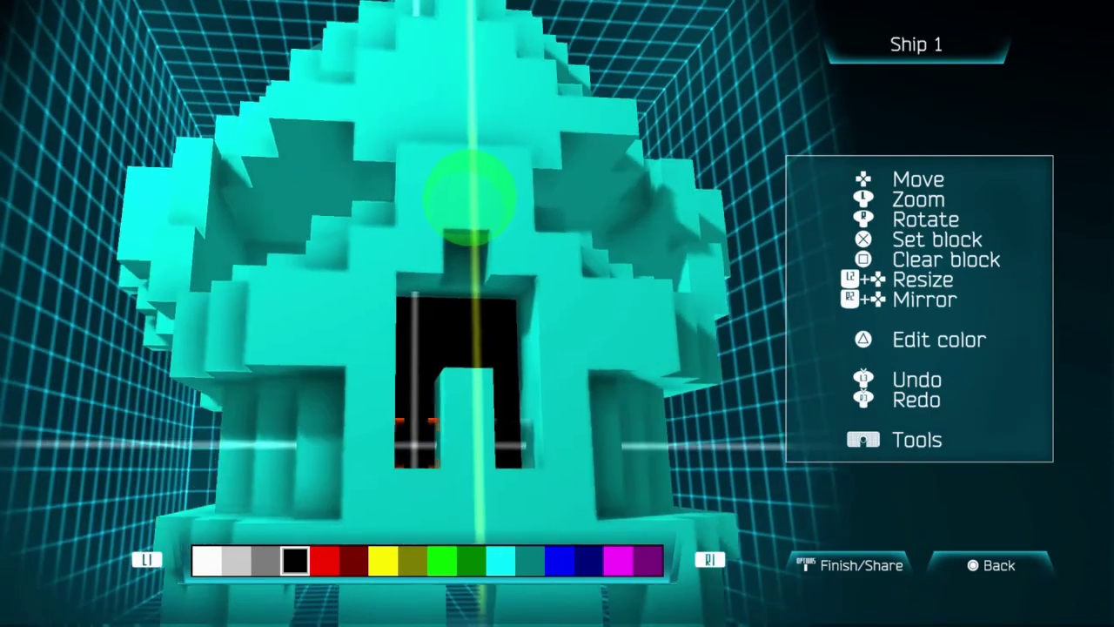
key(Up)
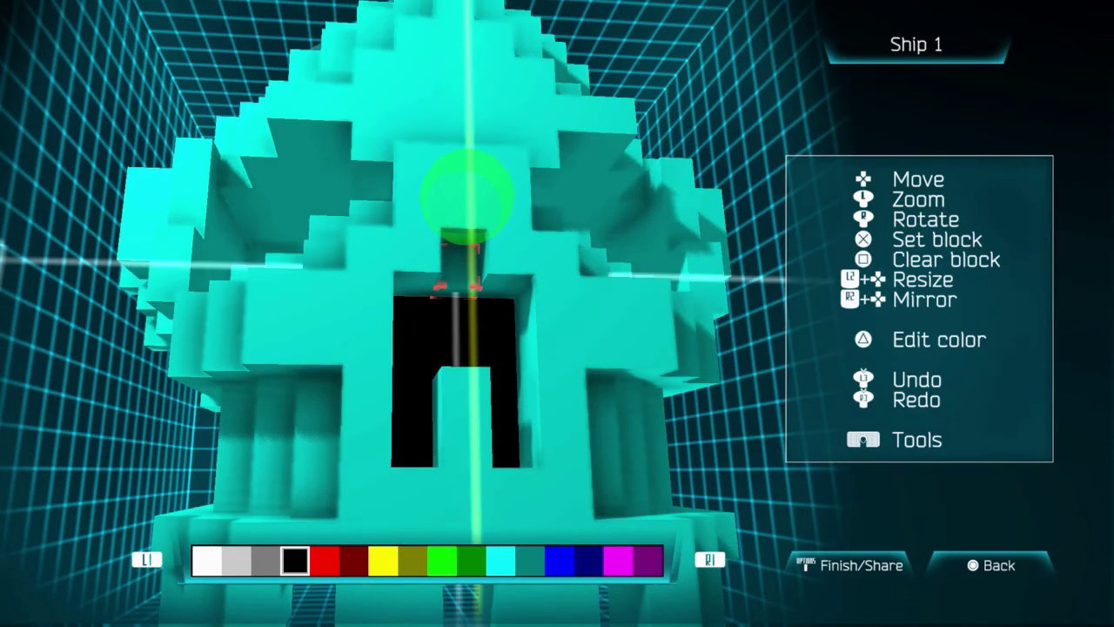
key(Return)
key(Left)
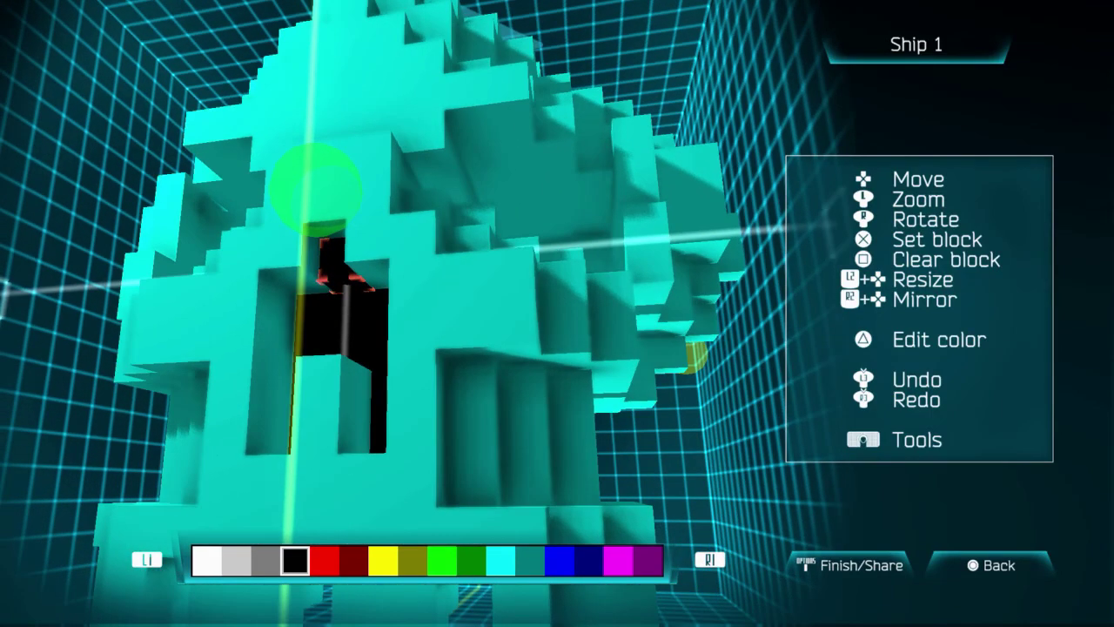
Fill the back walls of both eye sockets with mirrored black blocks, including the upper row.
key(Right)
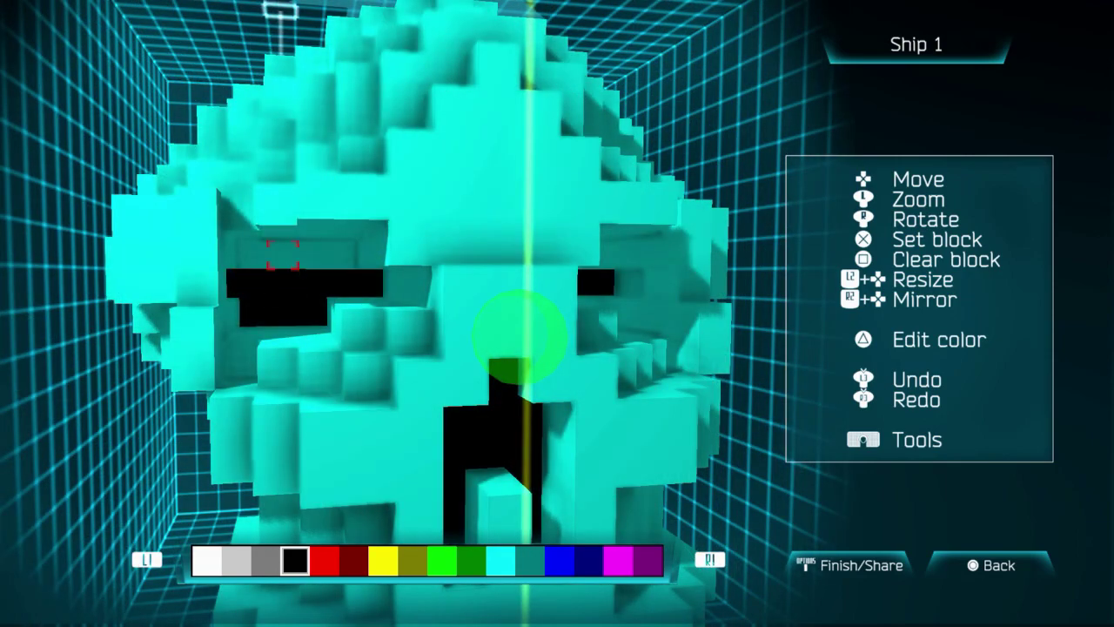
key(Return)
key(Left)
key(Return)
key(Right)
key(Right)
key(Return)
key(Right)
key(Return)
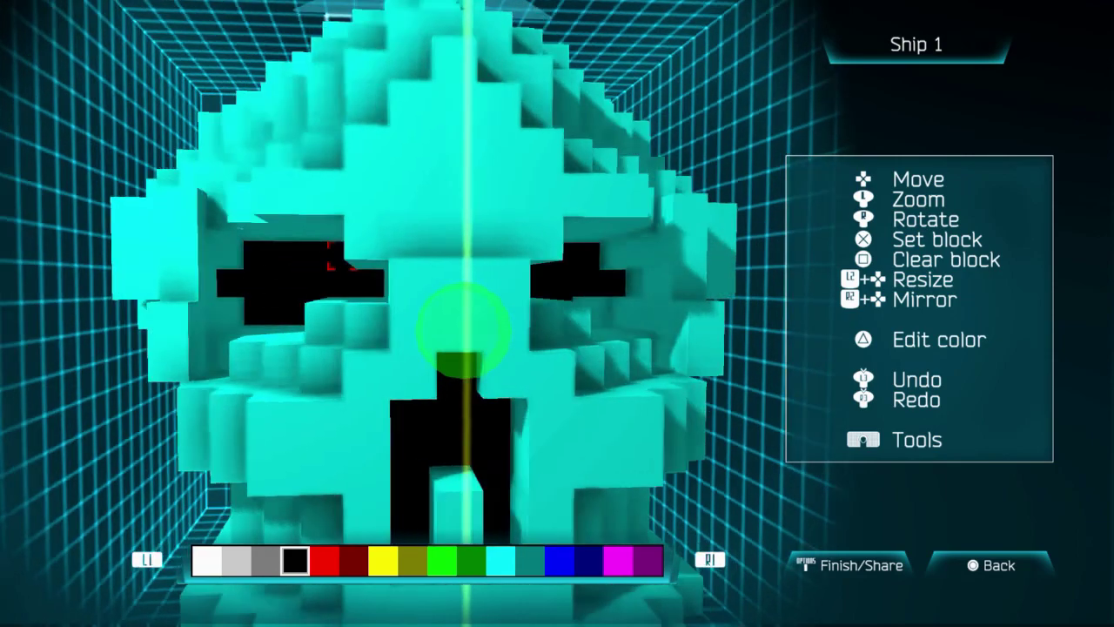
Extend the mirrored black blocks to the inner sides and outer corners of both eye sockets.
key(Left)
key(Right)
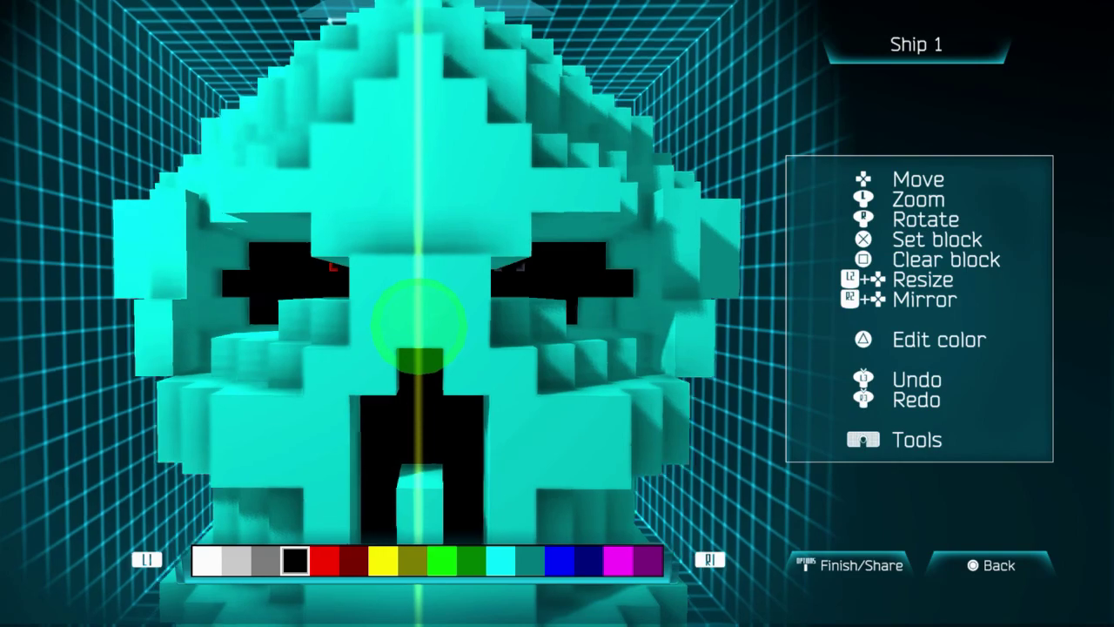
key(Left)
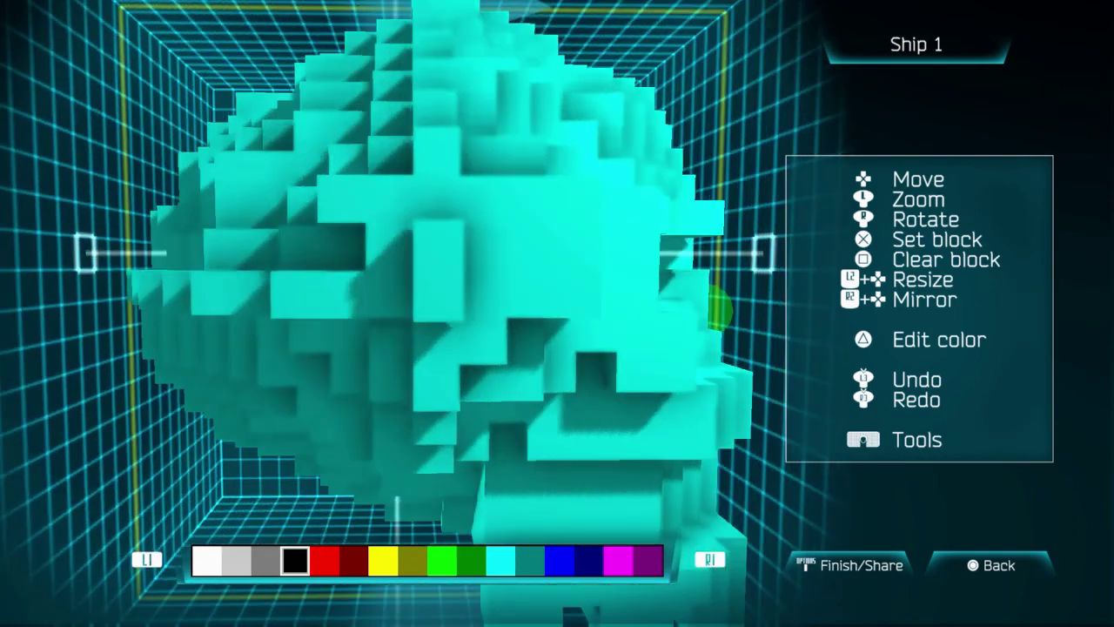
key(Right)
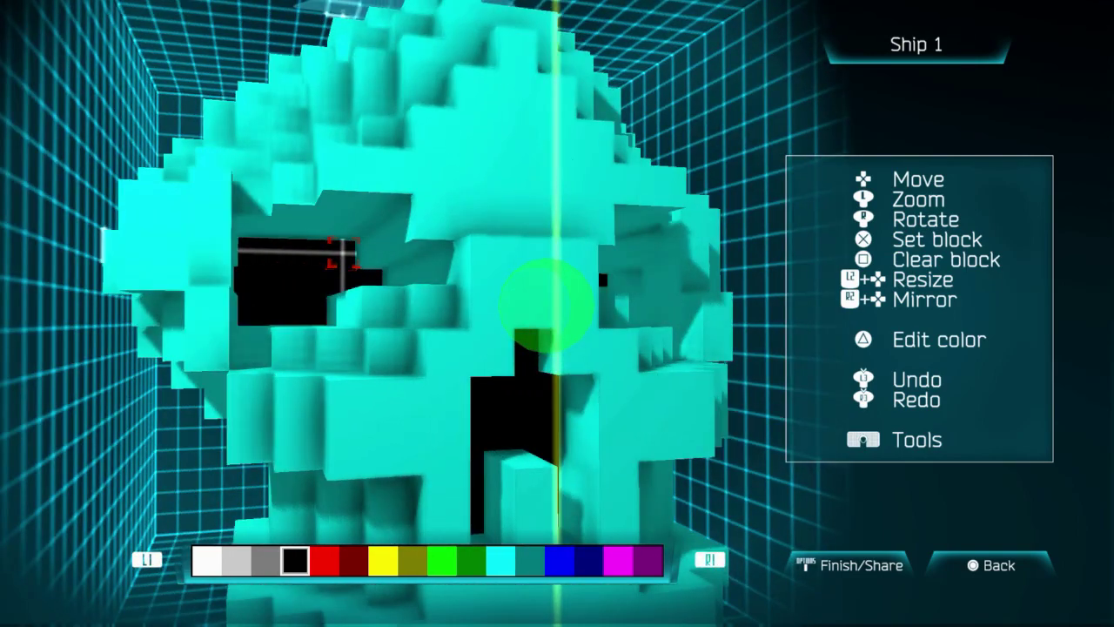
key(Right)
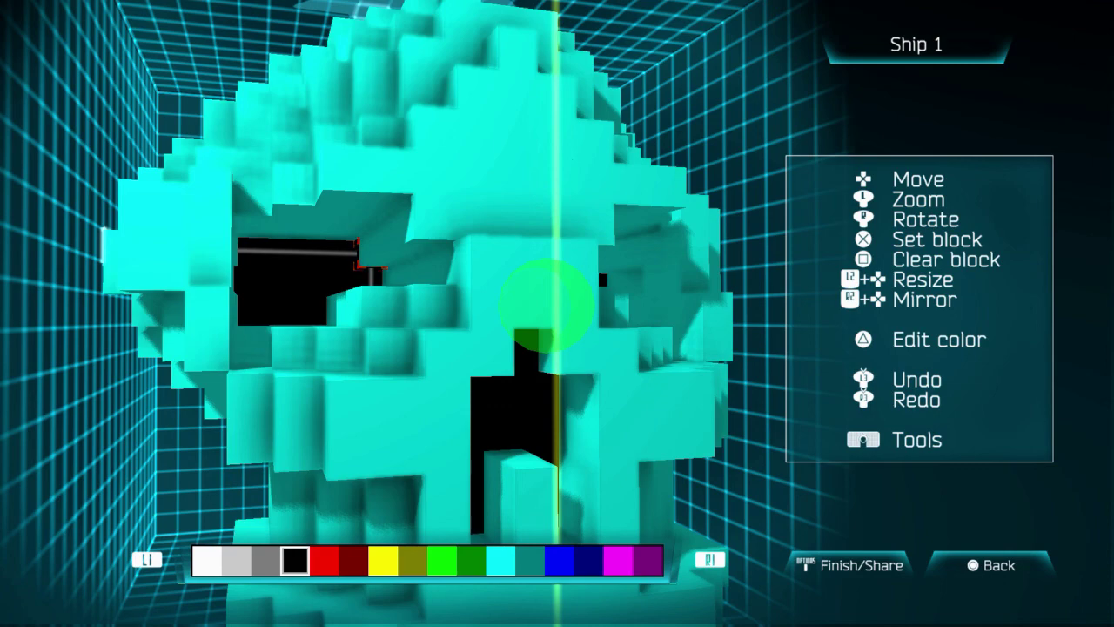
key(Left)
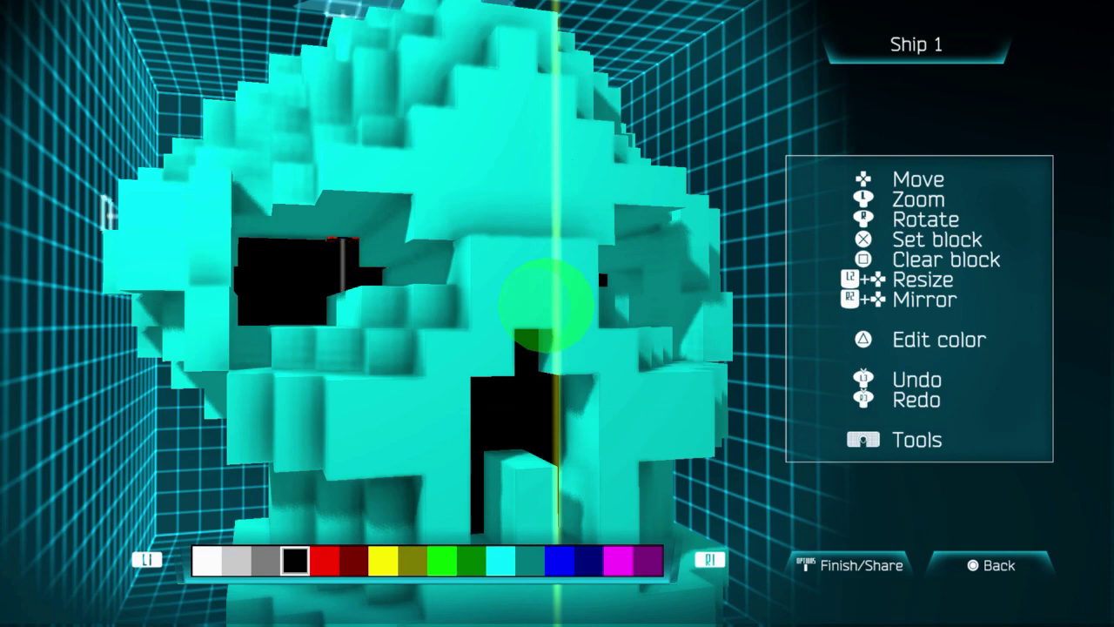
key(Left)
key(Left)
key(Right)
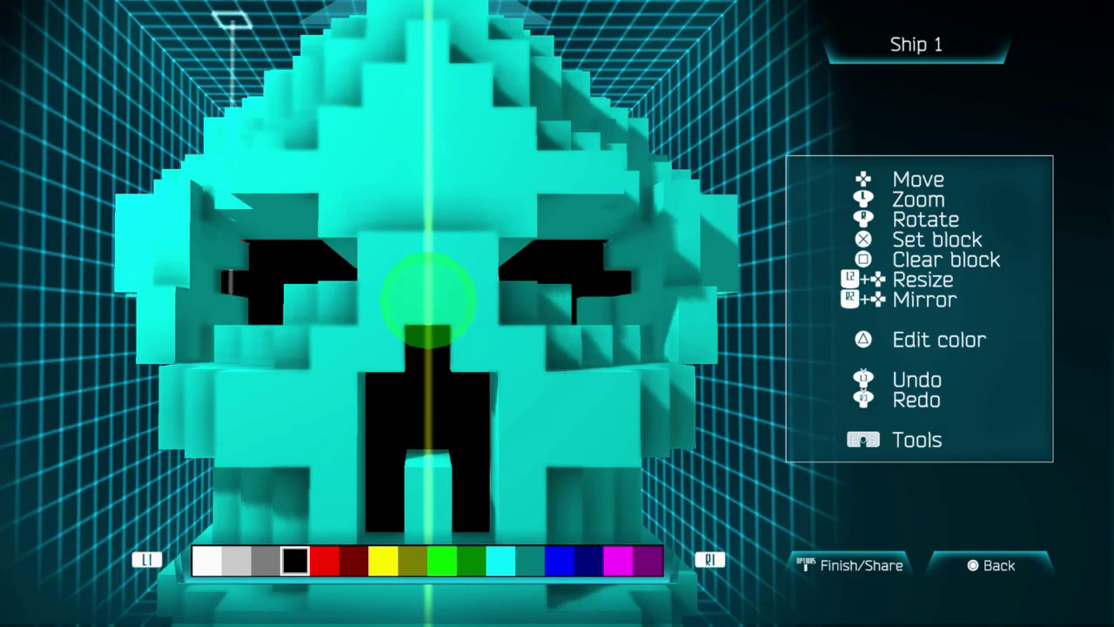
key(Left)
key(Return)
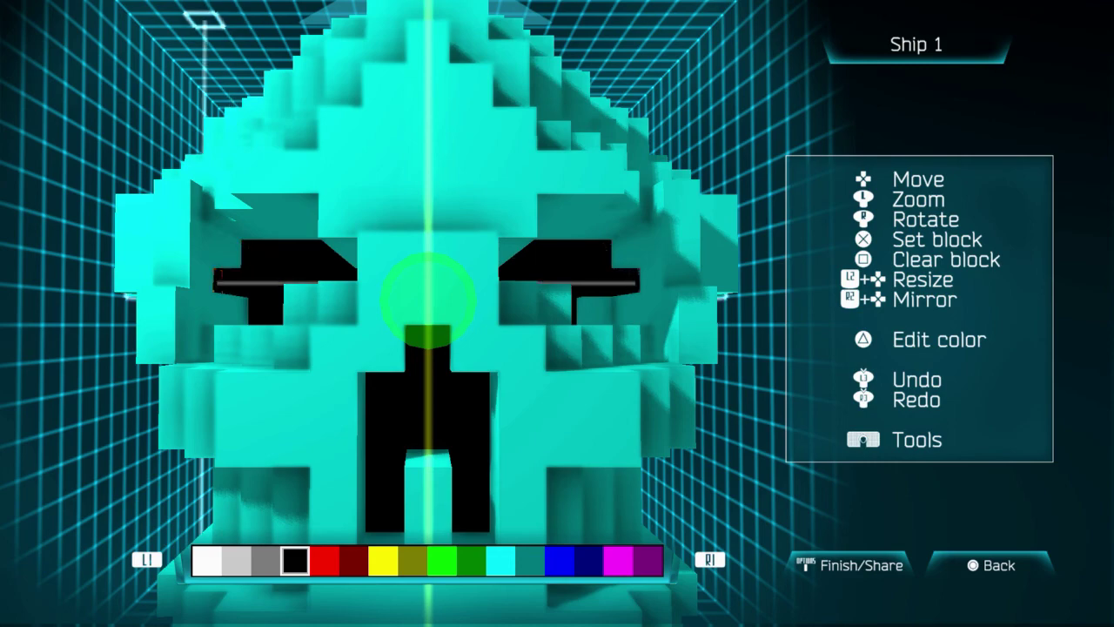
Complete the black lining along the remaining edges of both eye sockets with mirrored blocks.
key(Up)
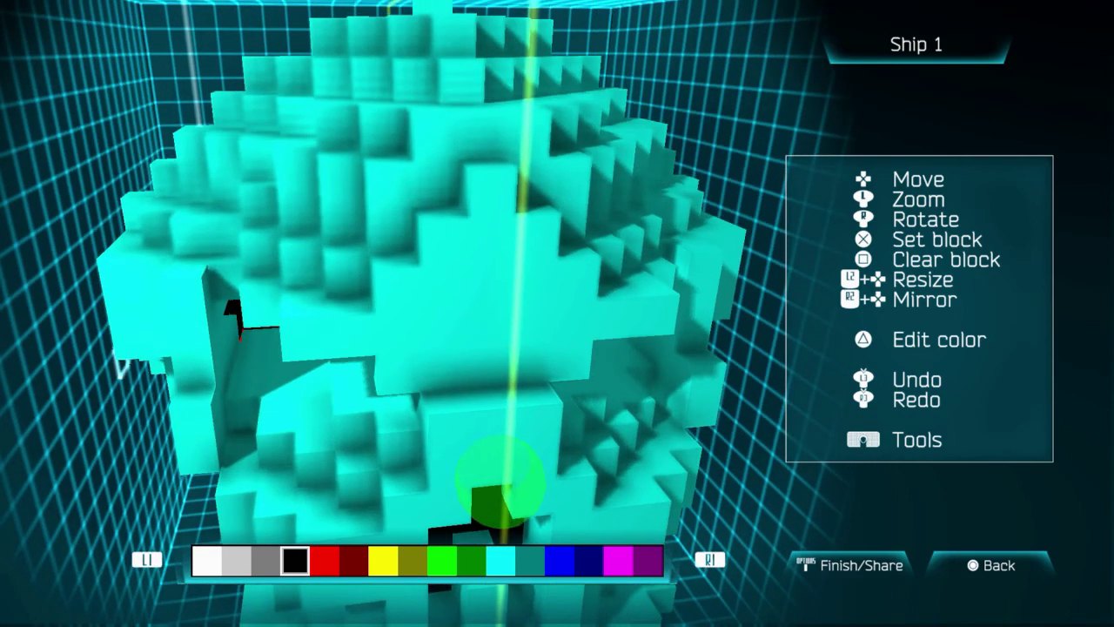
key(Down)
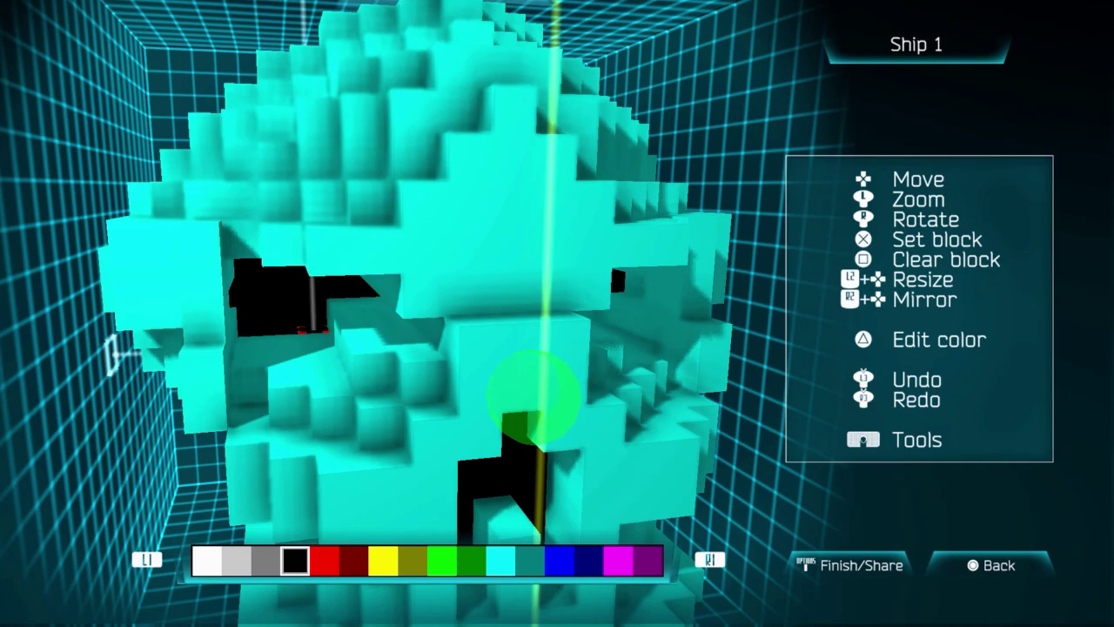
key(Right)
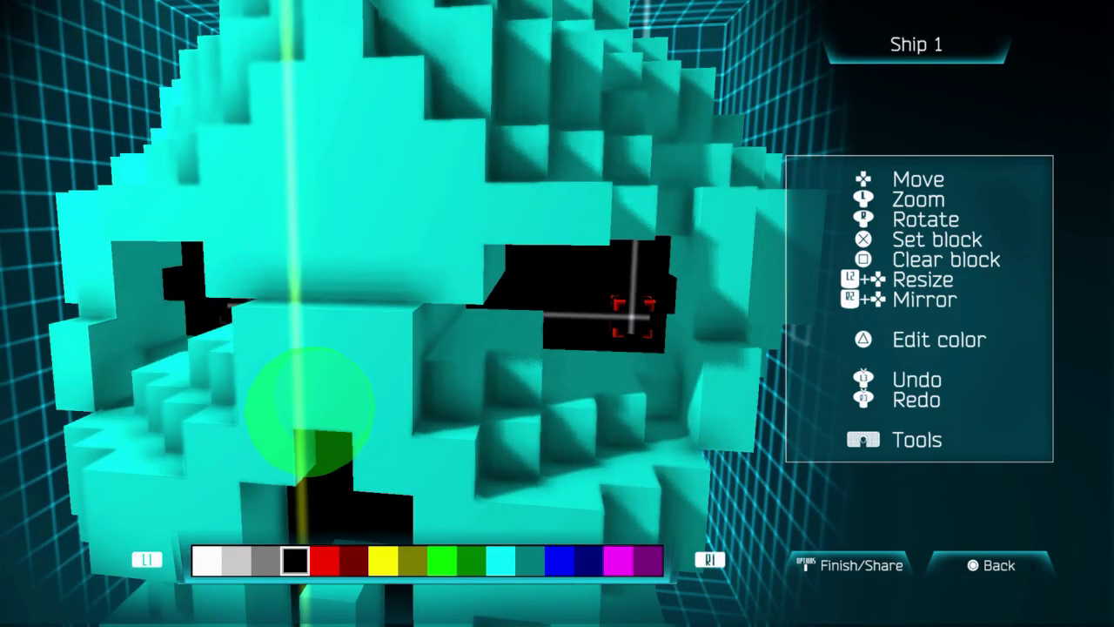
key(Up)
key(Right)
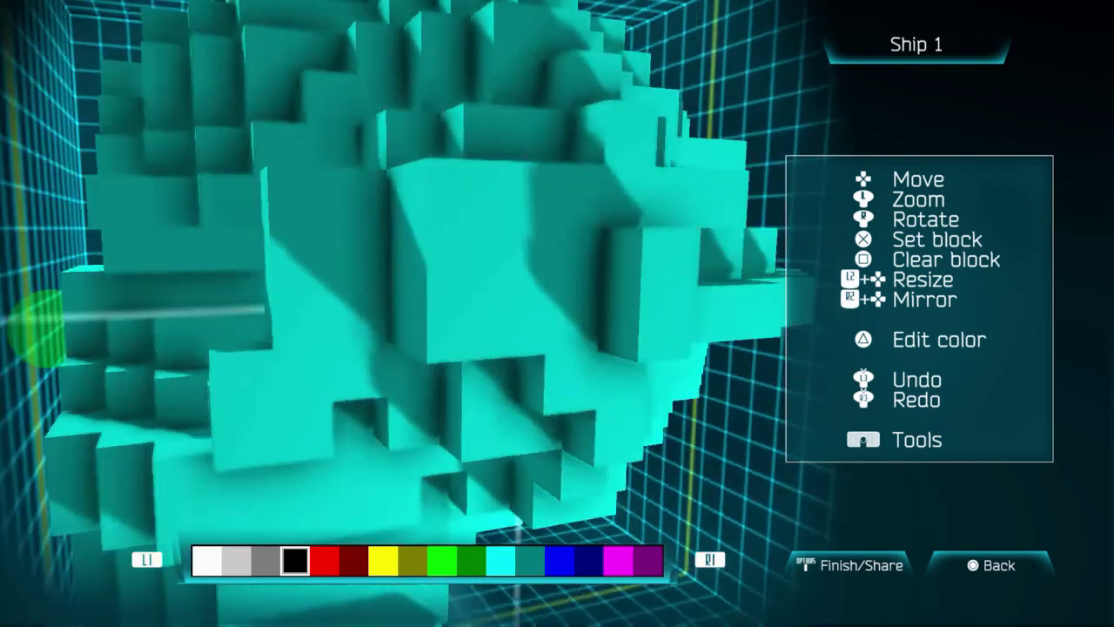
key(Right)
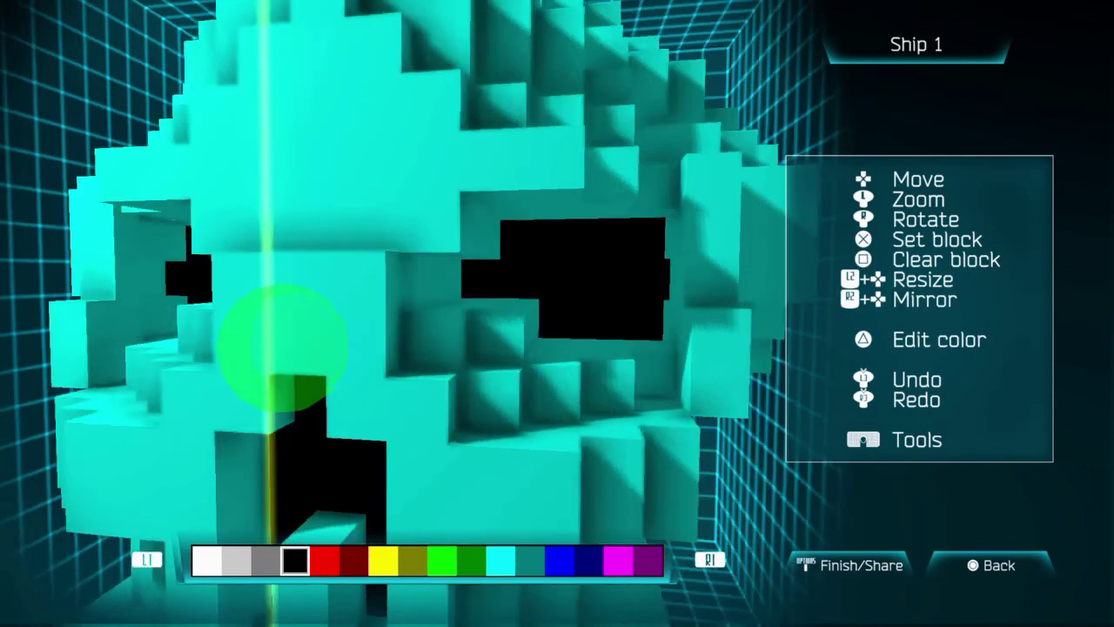
key(Left)
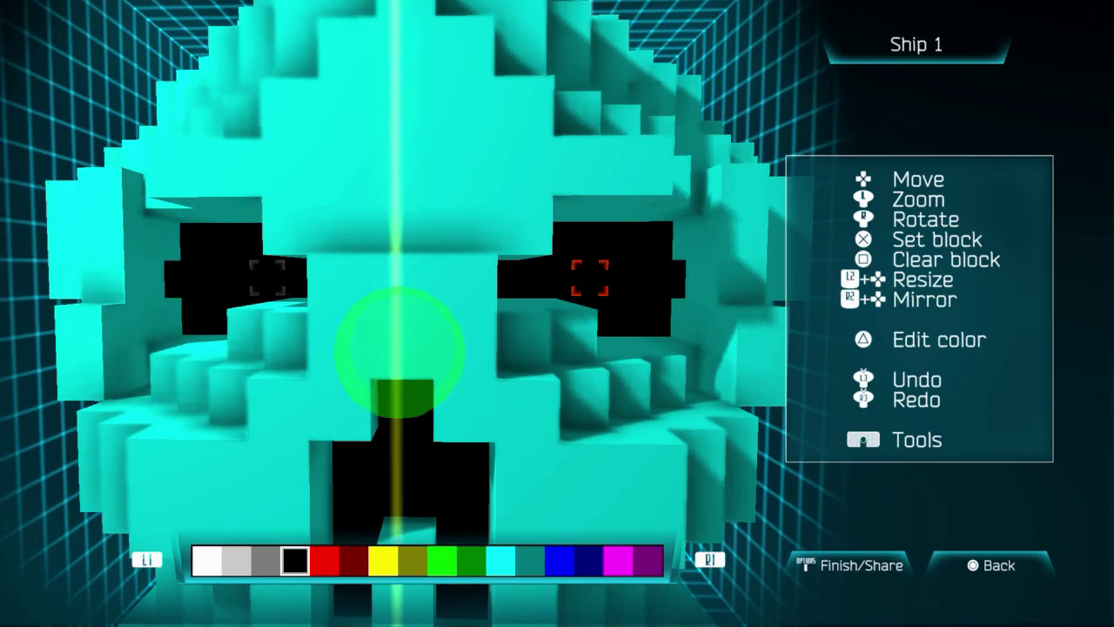
Place a mirrored red block as the pupil in each black eye socket.
key(Right)
key(Right)
key(Left)
key(x)
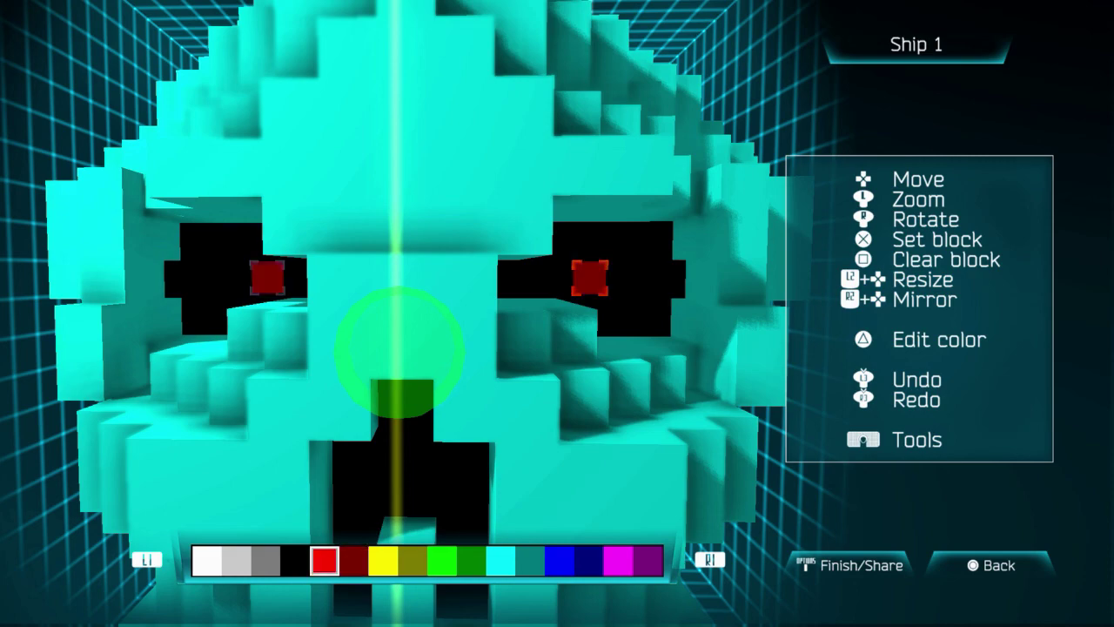
Finish the skull ship and share Bone Head by uploading it to Shared Ships.
scroll(446, 322, down, 5)
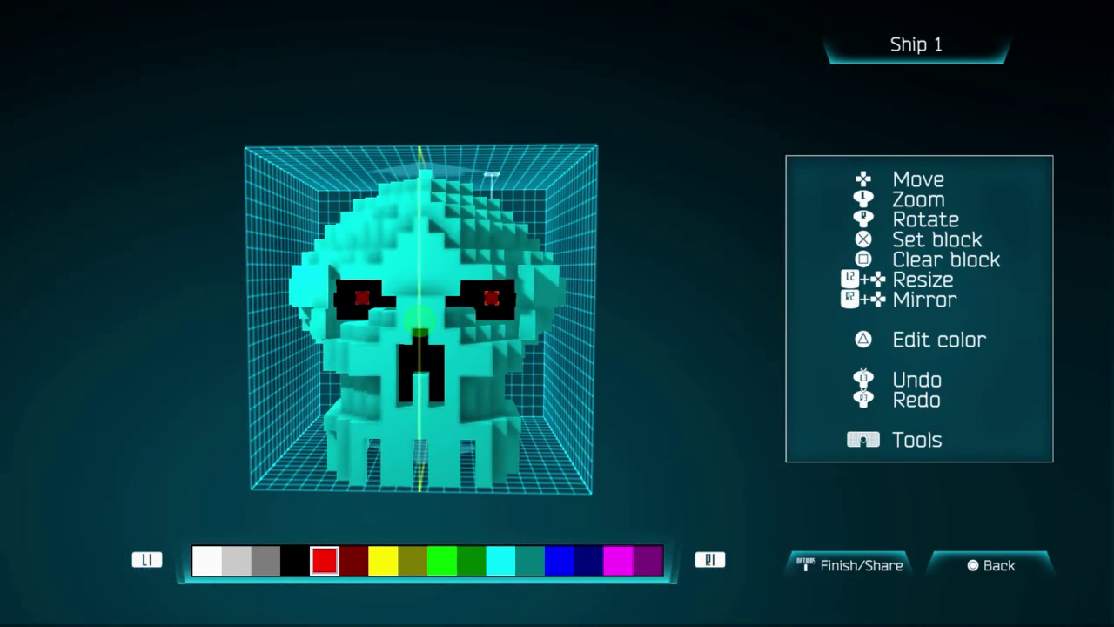
key(Right)
key(Left)
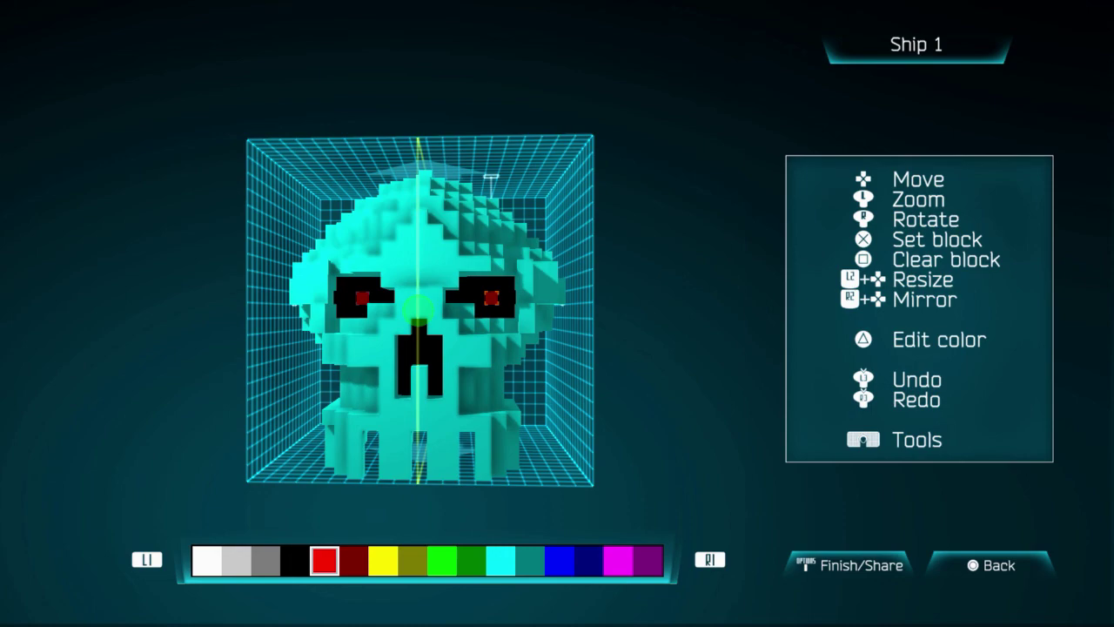
key(Right)
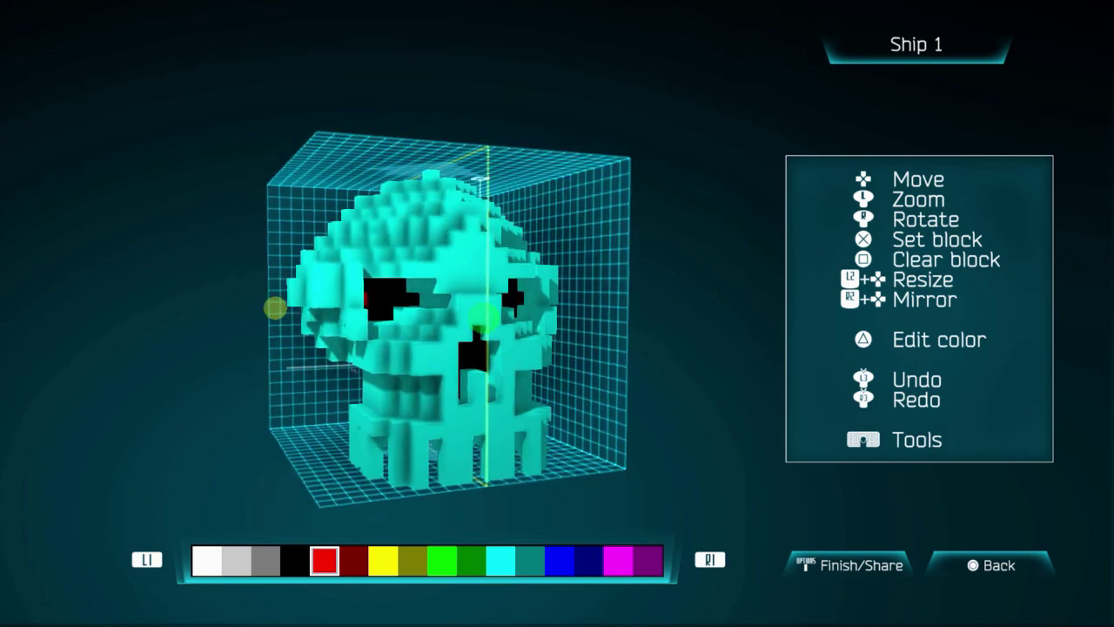
key(Left)
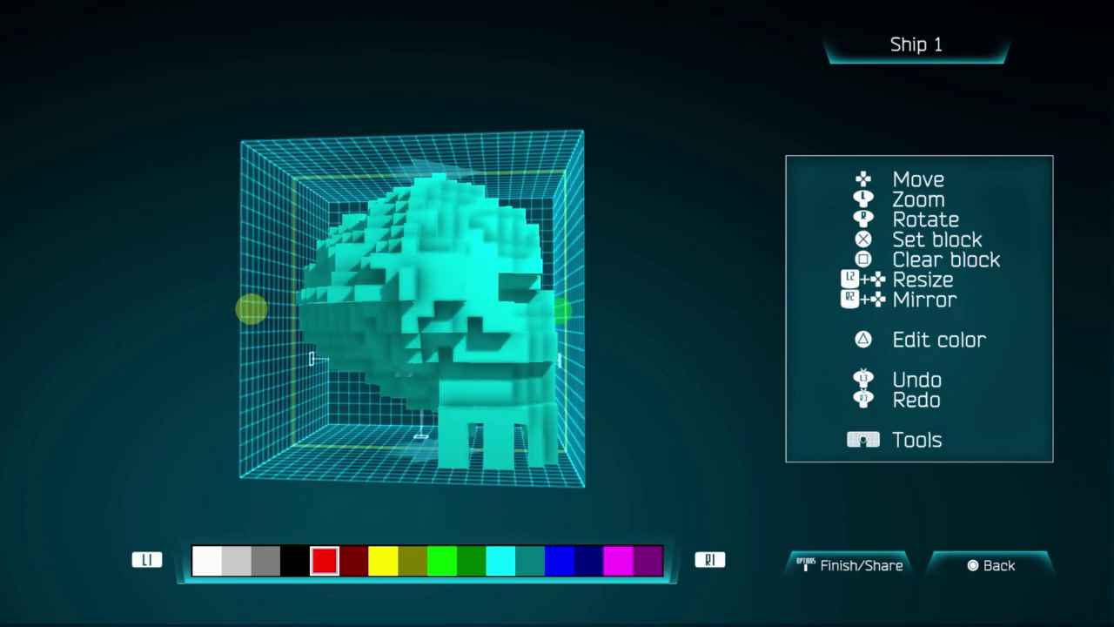
key(Right)
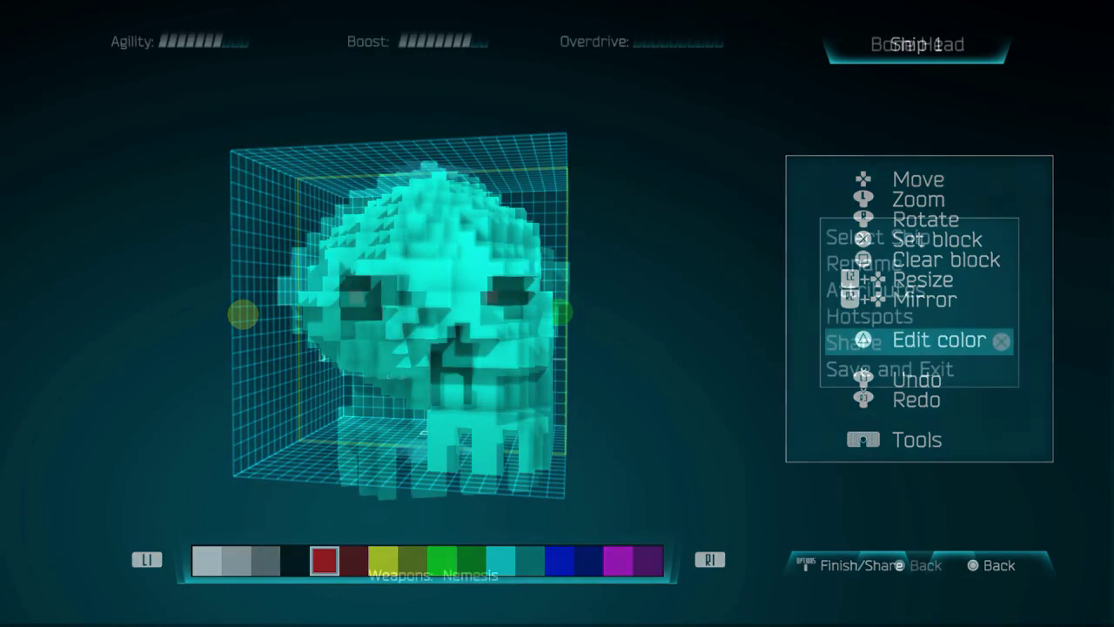
key(Return)
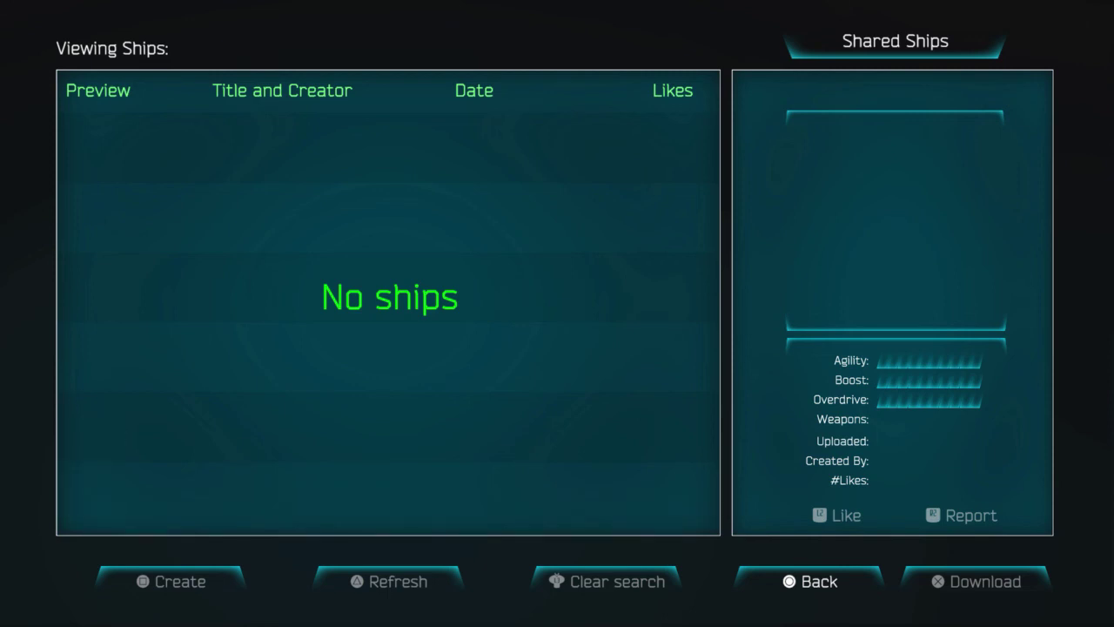
key(c)
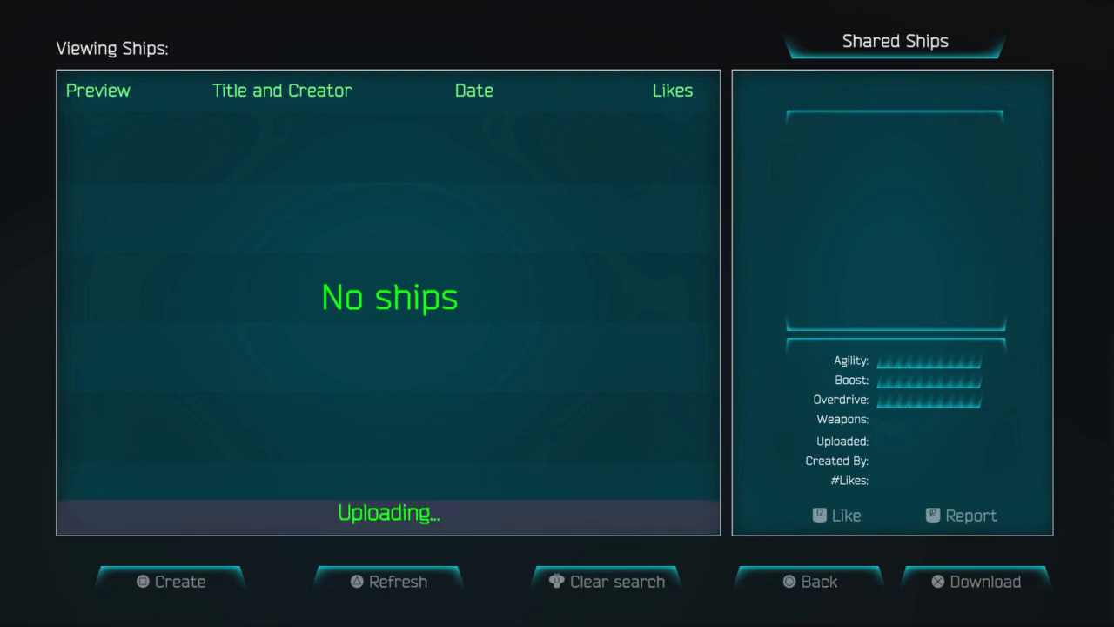